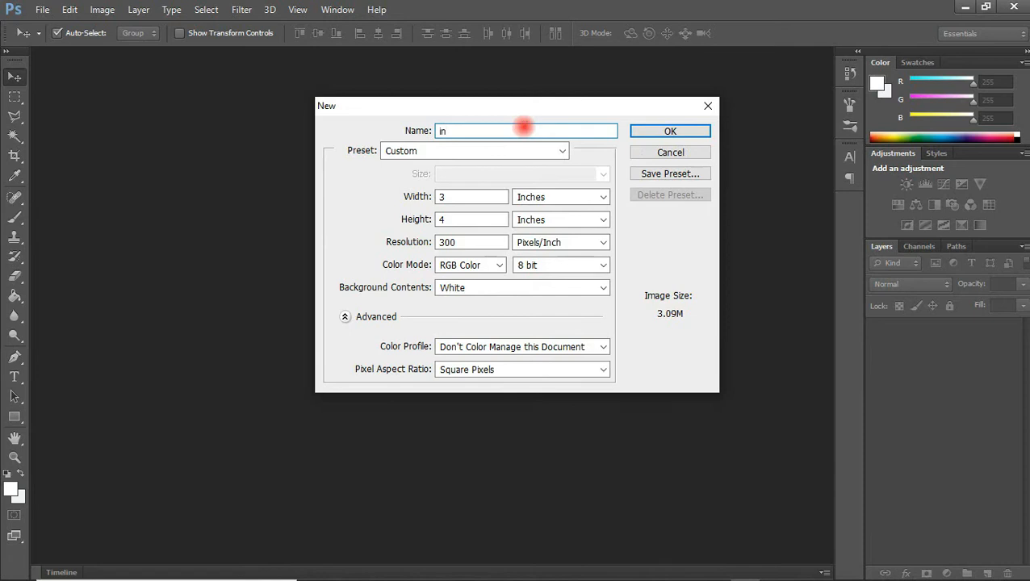
# Create a document named invoice, 3 by 4 inches at 300 pixels/inch, in RGB color with a white background.
pyautogui.click(494, 198)
pyautogui.click(531, 202)
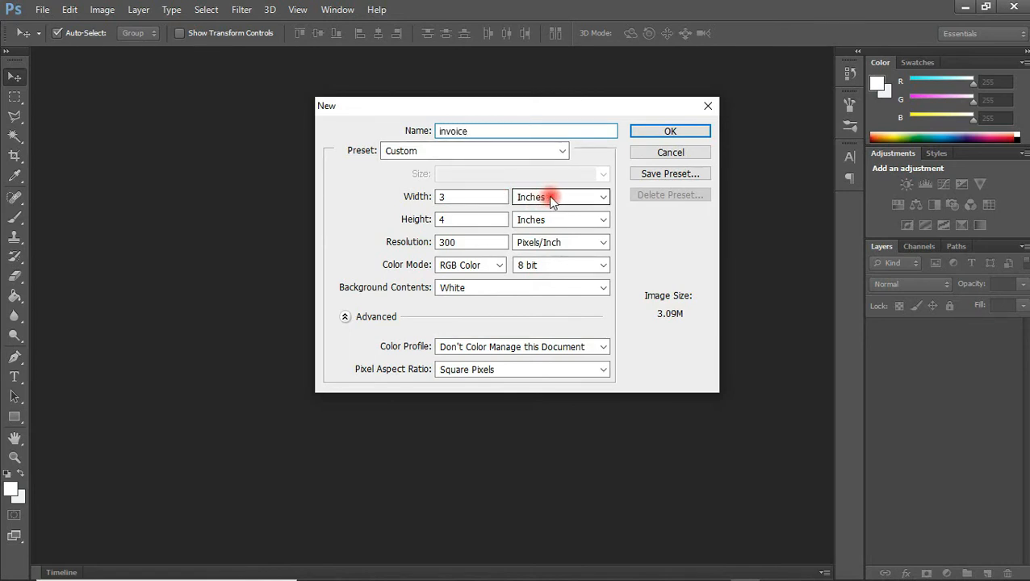
pyautogui.click(450, 198)
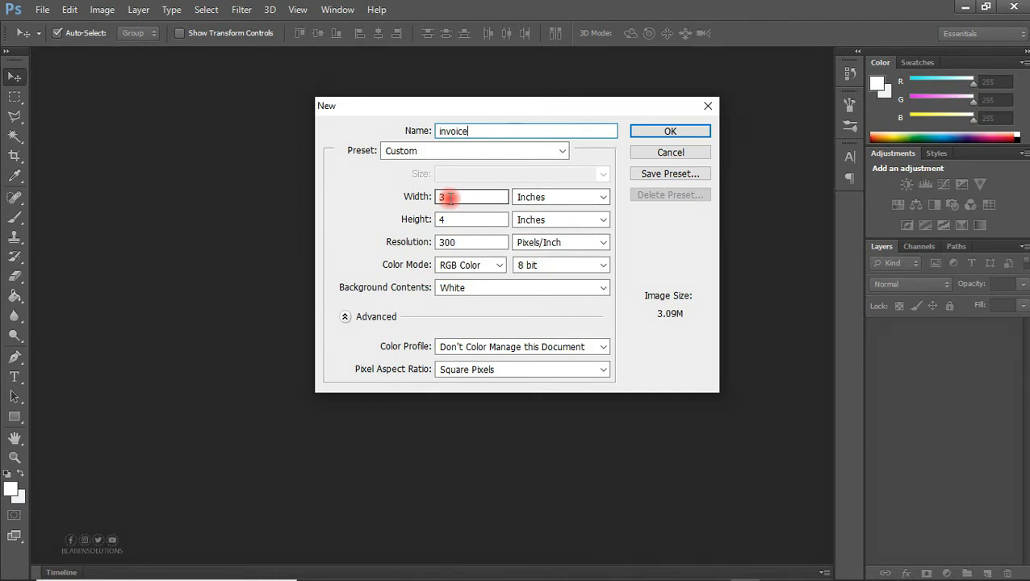
pyautogui.click(450, 229)
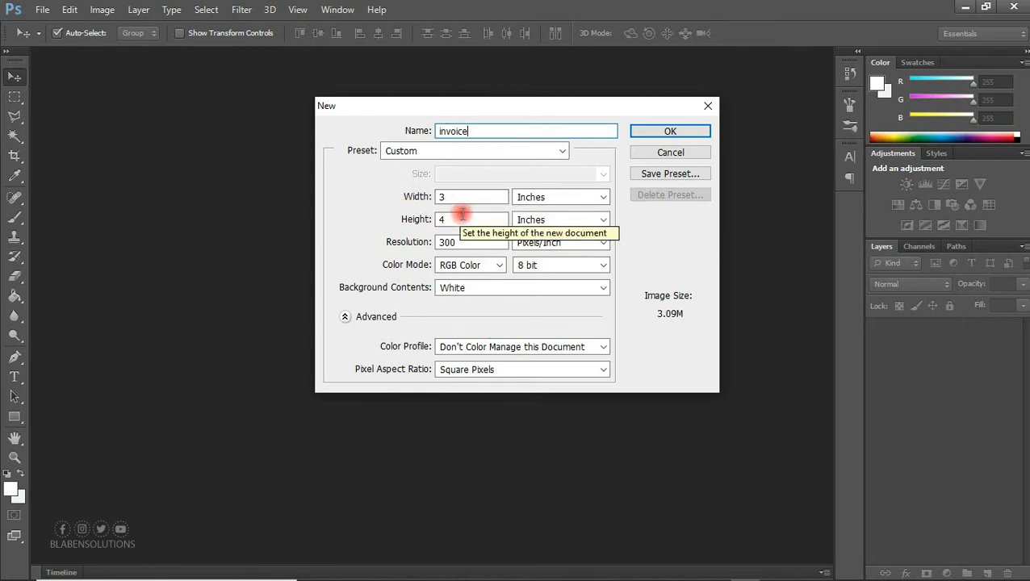
pyautogui.click(670, 132)
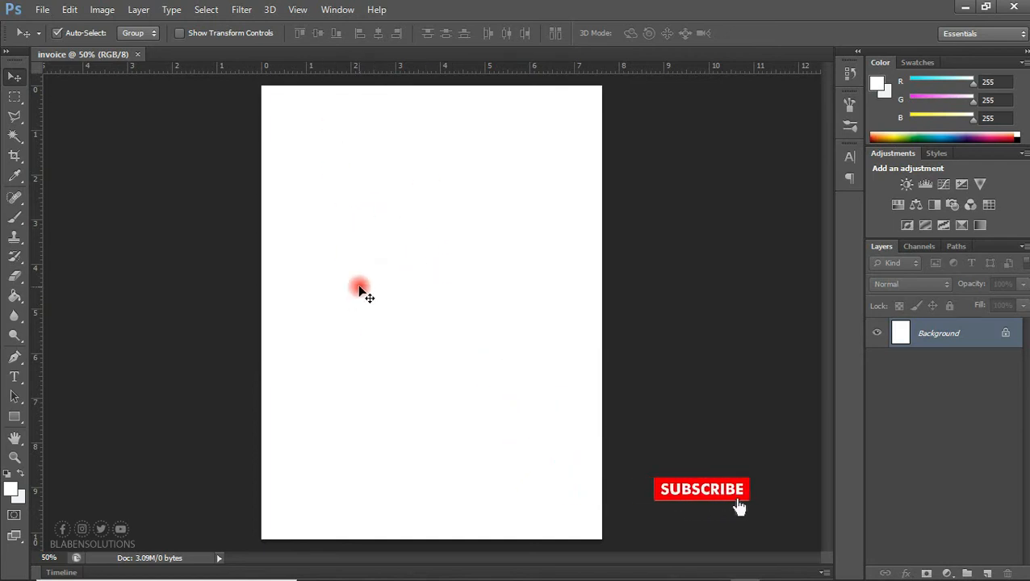
# Make a fixed-size 40 by 40 px rectangular selection and place it in the page's upper-right corner.
pyautogui.click(16, 100)
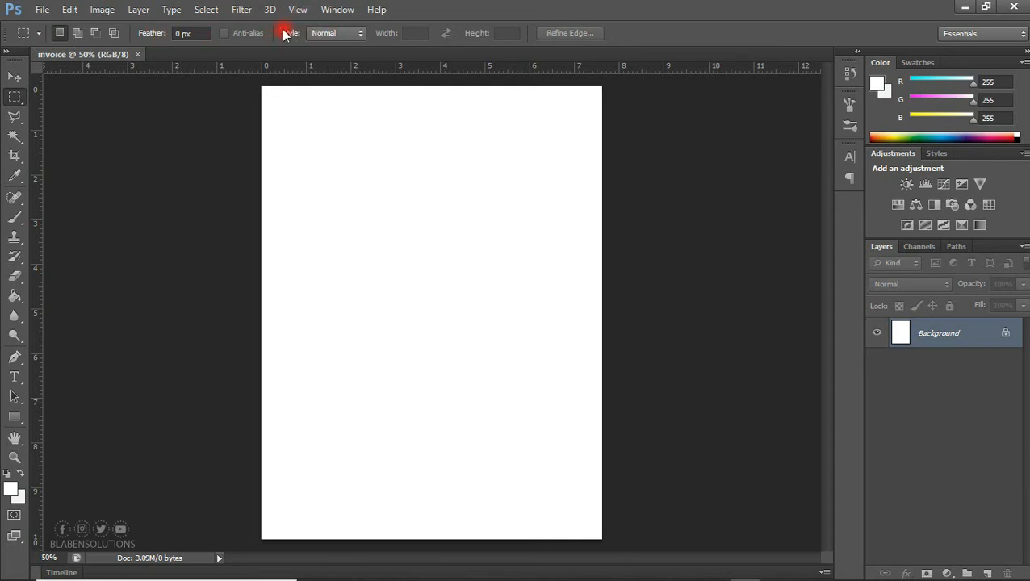
pyautogui.click(331, 33)
pyautogui.click(343, 71)
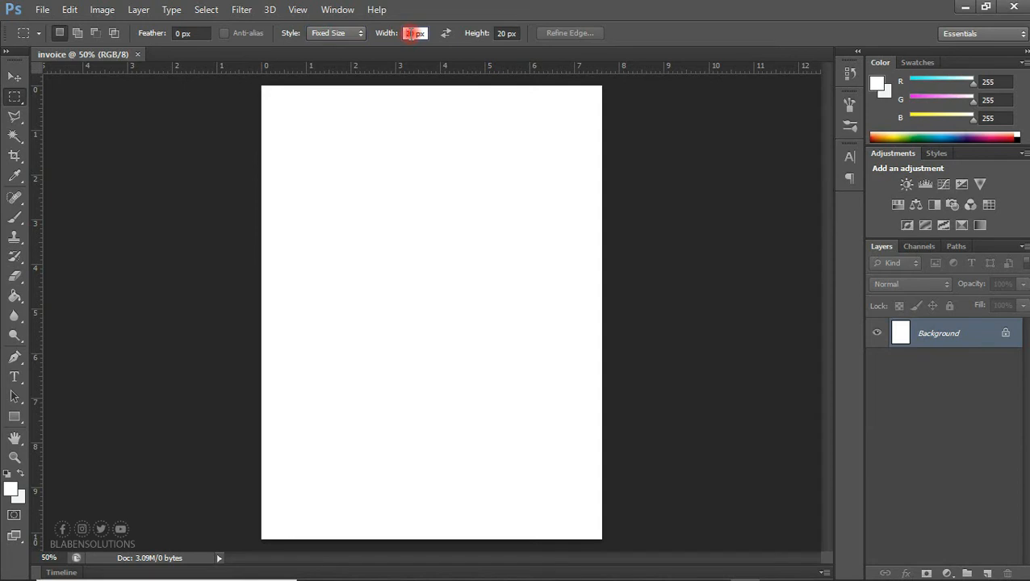
pyautogui.write('4')
pyautogui.click(501, 33)
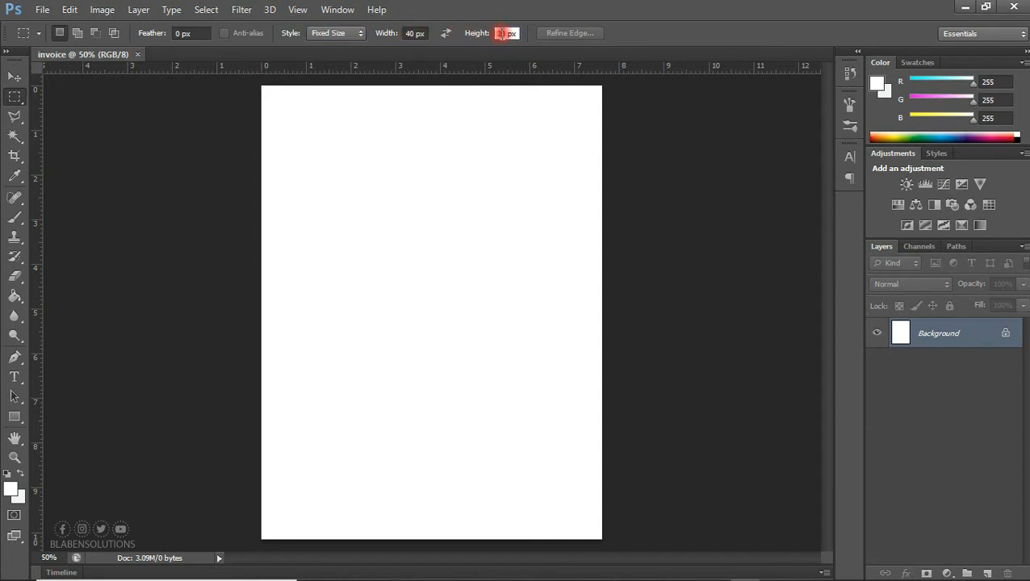
pyautogui.write('40')
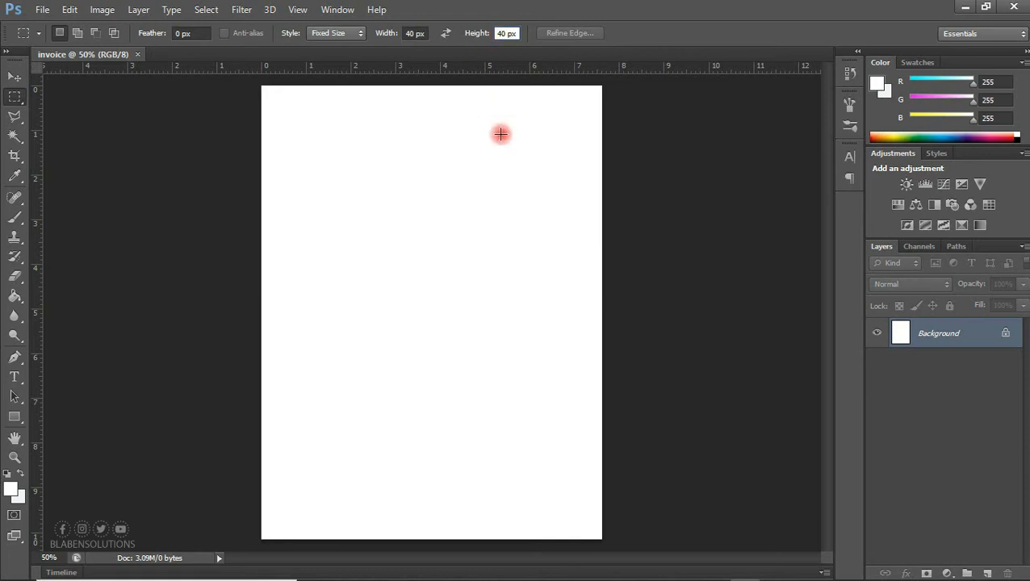
pyautogui.moveTo(421, 98); pyautogui.dragTo(593, 100)
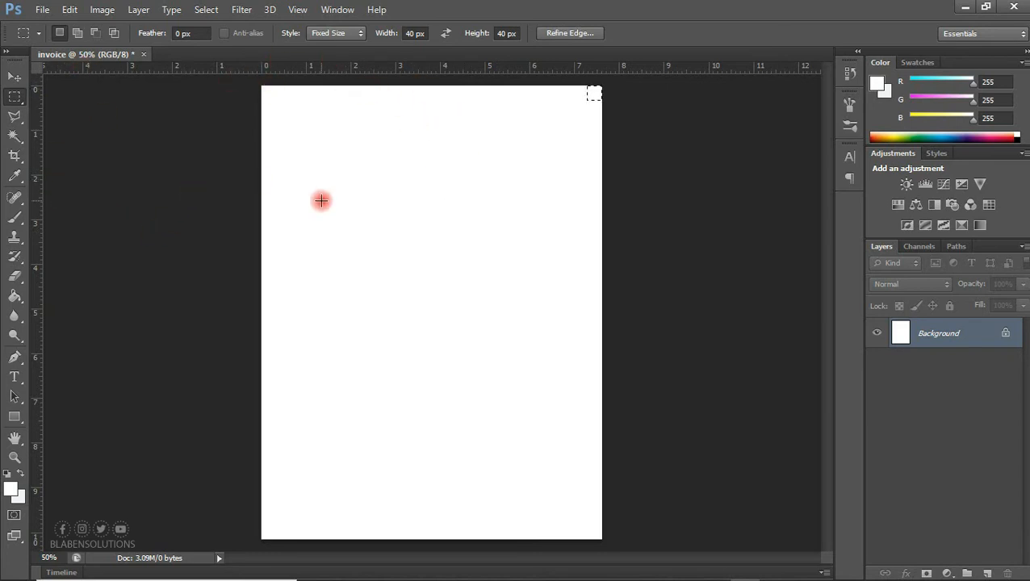
pyautogui.click(296, 11)
pyautogui.click(294, 10)
pyautogui.click(289, 9)
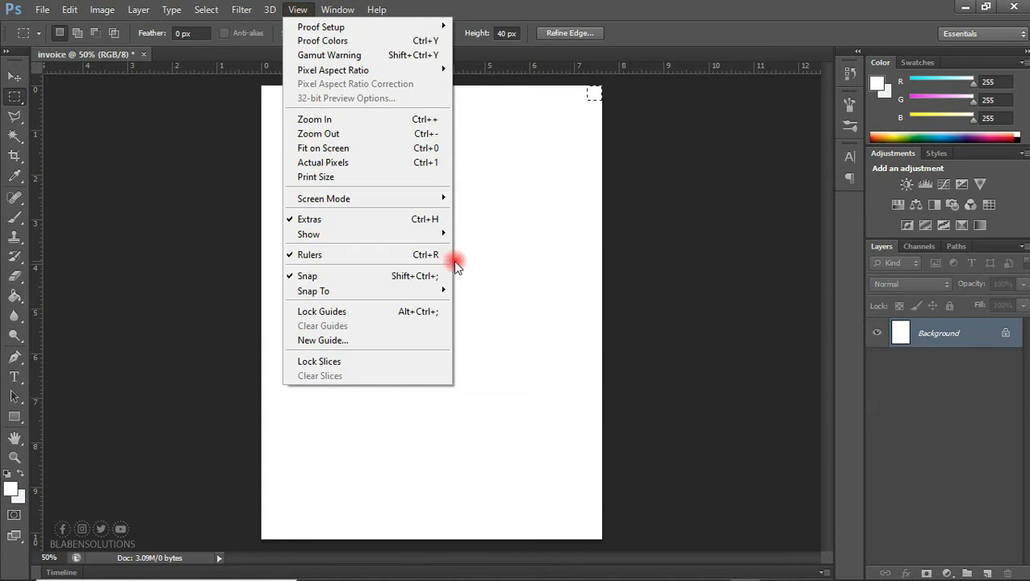
pyautogui.click(514, 274)
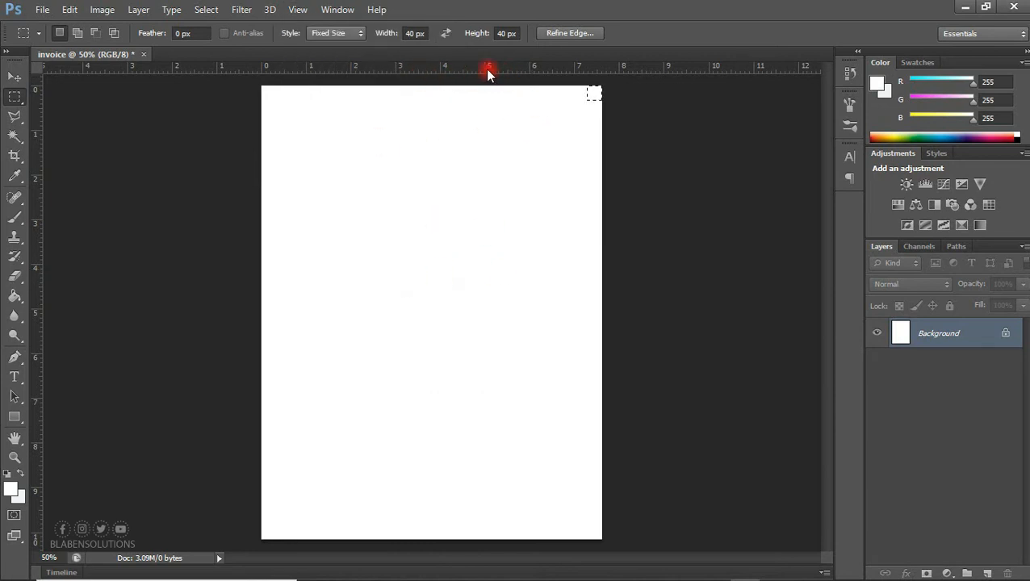
# Add margin guides 40 px inside all four page edges, moving the selection between corners as the spacing gauge.
pyautogui.moveTo(470, 68); pyautogui.dragTo(468, 105)
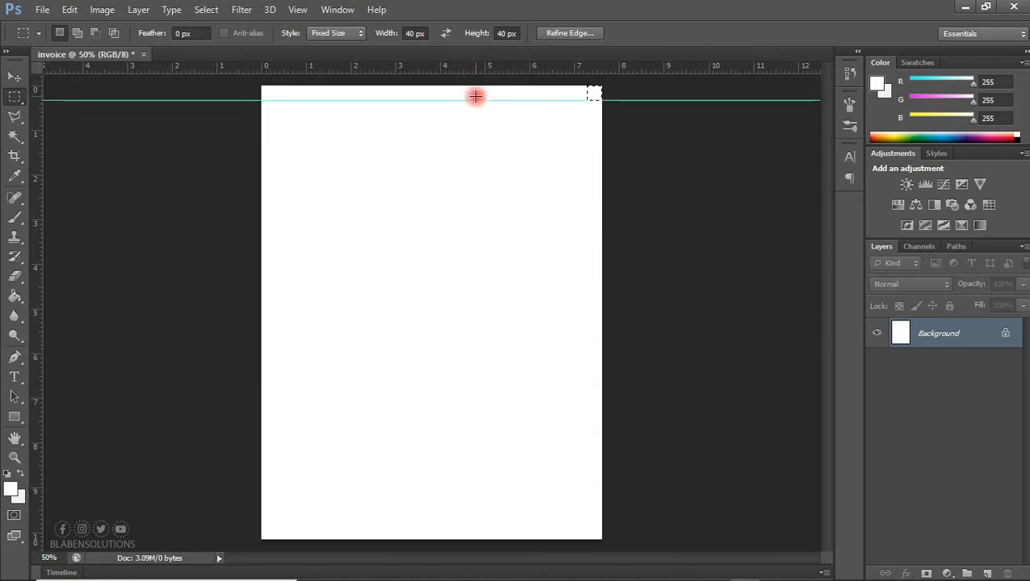
pyautogui.moveTo(36, 182); pyautogui.dragTo(587, 196)
pyautogui.moveTo(591, 92); pyautogui.dragTo(270, 95)
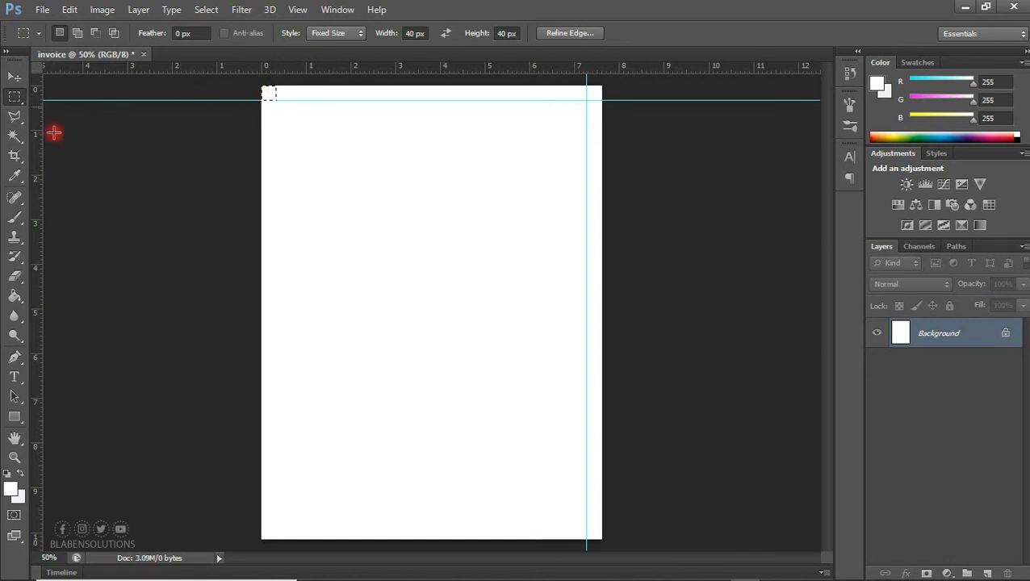
pyautogui.moveTo(39, 144); pyautogui.dragTo(279, 141)
pyautogui.moveTo(271, 94); pyautogui.dragTo(273, 533)
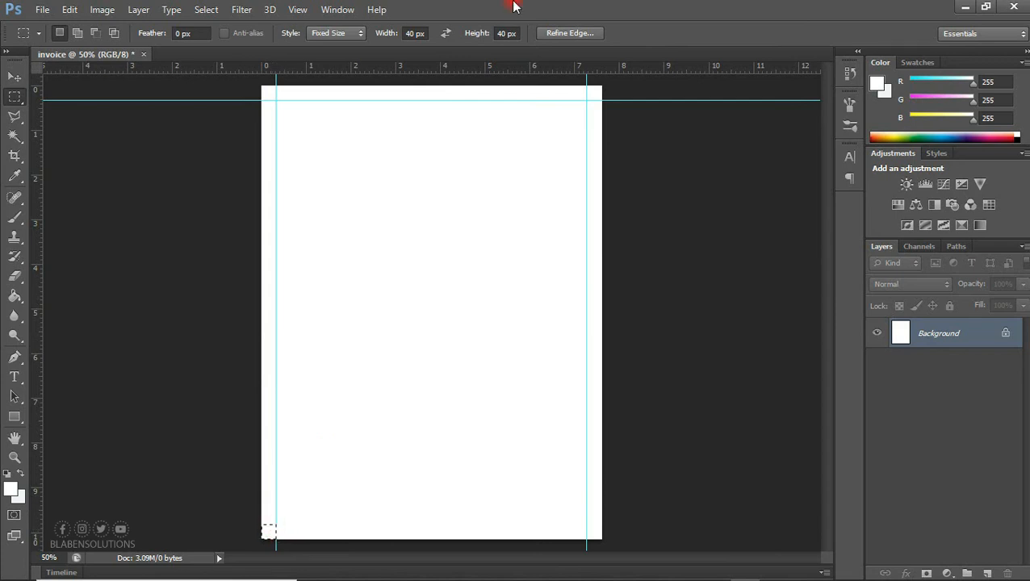
pyautogui.moveTo(479, 73); pyautogui.dragTo(446, 523)
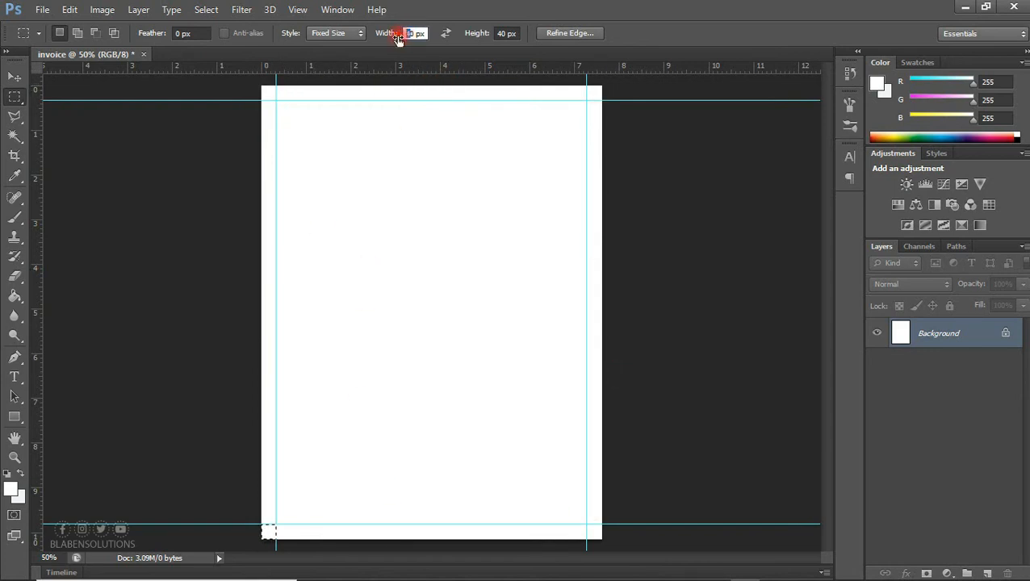
# Set the selection to 20 by 20 px at the right margin and add horizontal guides along its upper and lower edges, about 2 cm down.
pyautogui.click(503, 34)
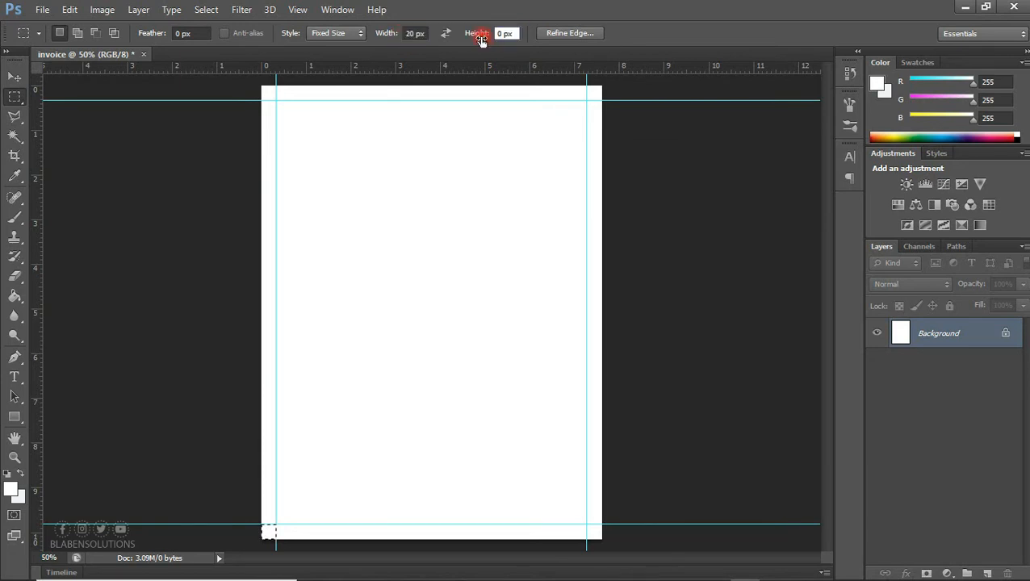
pyautogui.write('2')
pyautogui.click(524, 218)
pyautogui.moveTo(529, 222); pyautogui.dragTo(582, 171)
pyautogui.moveTo(535, 71); pyautogui.dragTo(582, 176)
pyautogui.moveTo(534, 65); pyautogui.dragTo(548, 189)
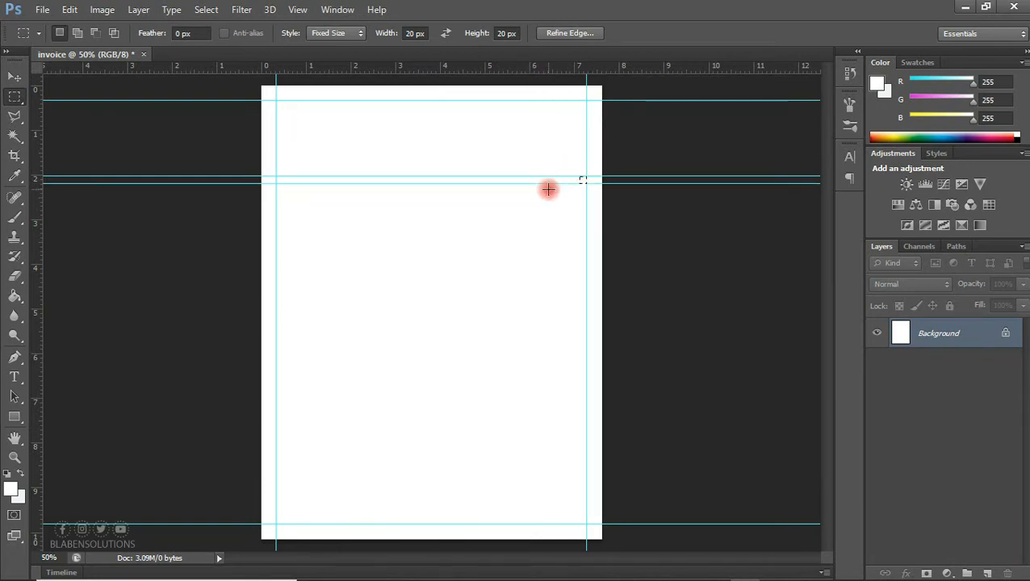
# Move the 20 px selection down to about 3.6 cm on the page and add horizontal guides along its upper and lower edges.
pyautogui.press('v')
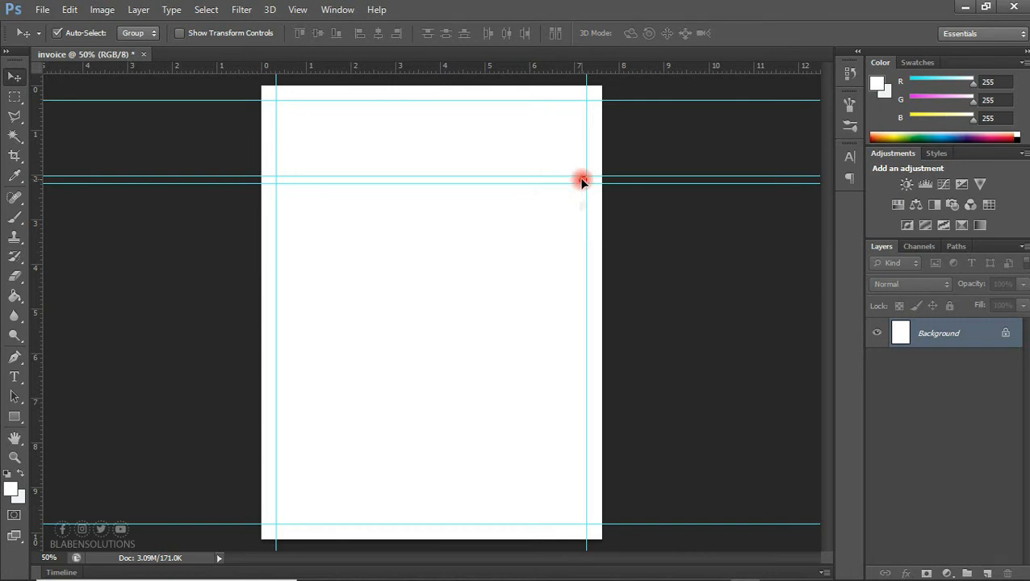
pyautogui.moveTo(582, 180)
pyautogui.mouseDown()
pyautogui.moveTo(575, 257)
pyautogui.moveTo(580, 250)
pyautogui.mouseUp()
pyautogui.moveTo(561, 66); pyautogui.dragTo(539, 246)
pyautogui.moveTo(549, 71); pyautogui.dragTo(544, 259)
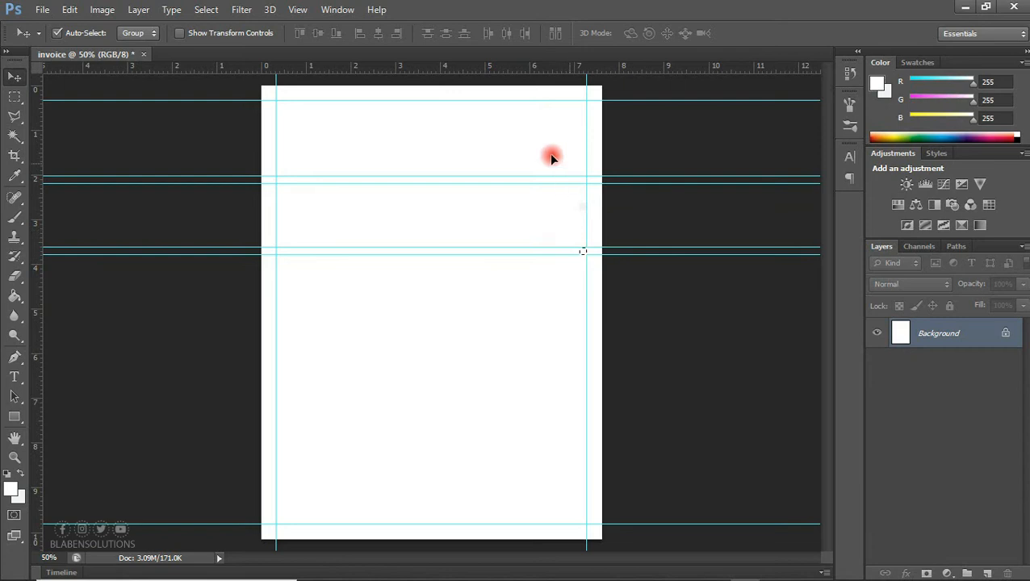
# Place a 50 by 50 px selection directly below the lowest header guide at the right margin and add a guide along its lower edge.
pyautogui.click(11, 96)
pyautogui.click(414, 35)
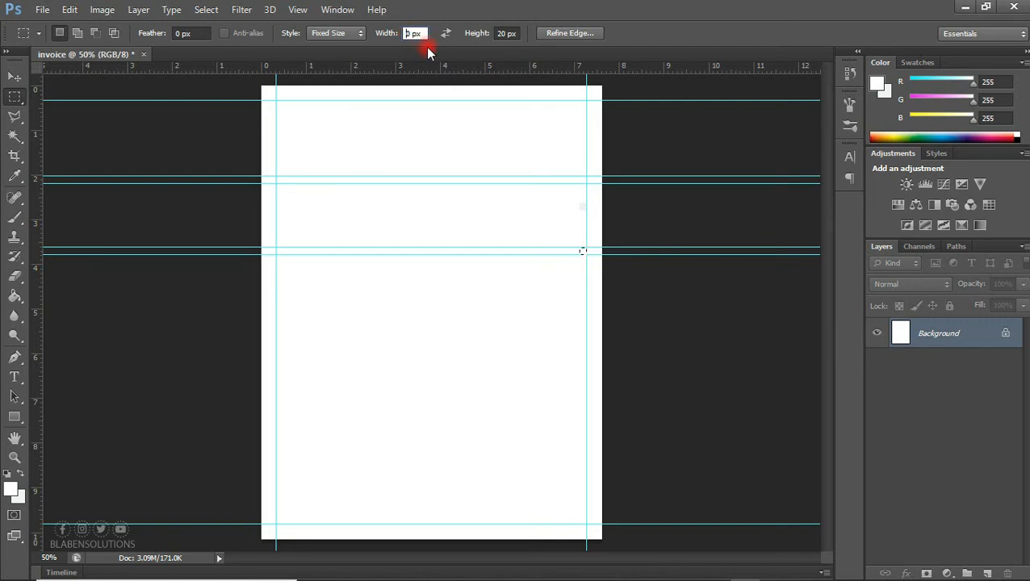
pyautogui.write('5')
pyautogui.click(501, 33)
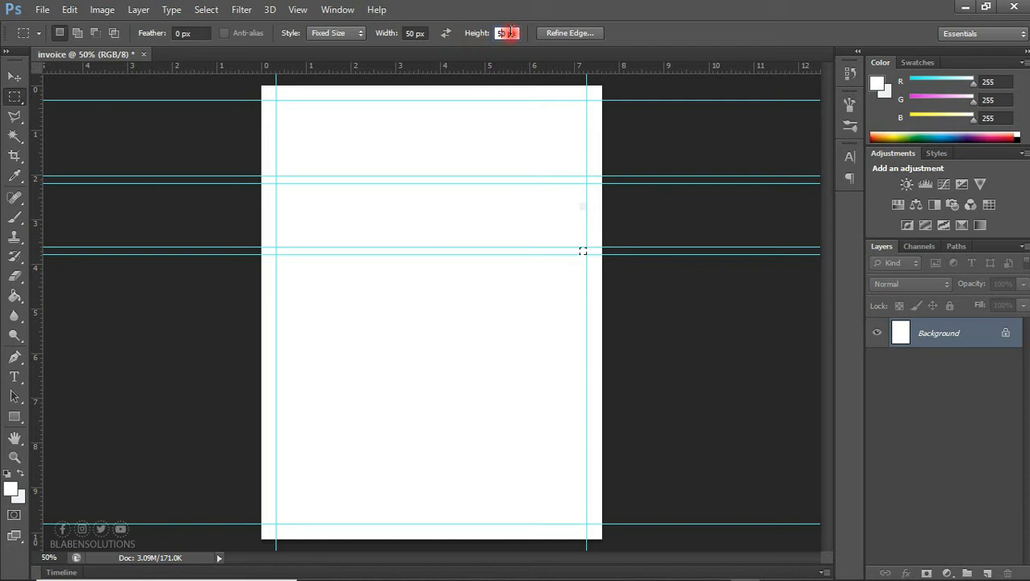
pyautogui.moveTo(460, 315); pyautogui.dragTo(570, 267)
pyautogui.moveTo(546, 66); pyautogui.dragTo(541, 273)
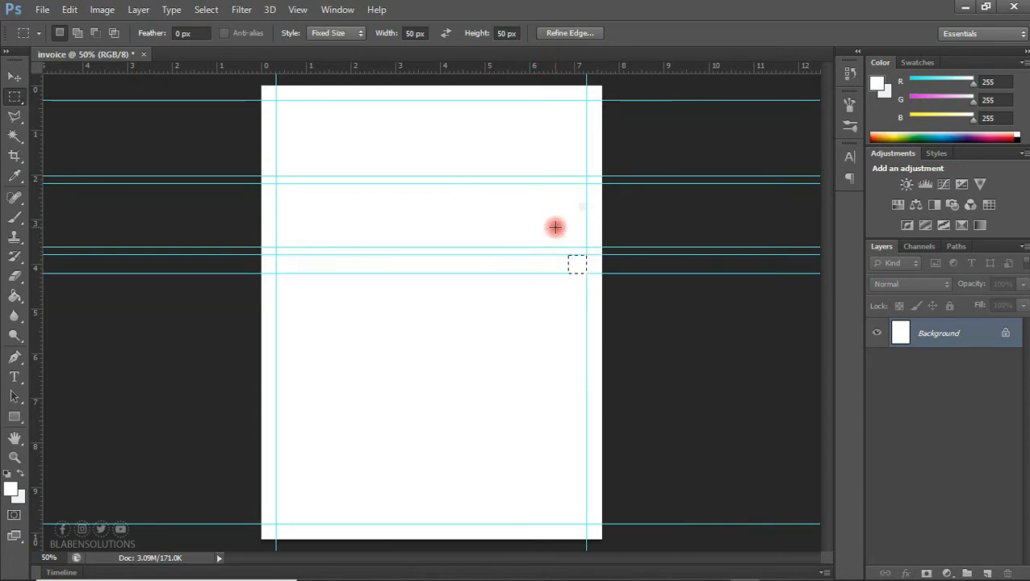
# Place a 20 by 20 px selection directly below the newest guide at the right margin and add a horizontal guide along its lower edge.
pyautogui.click(410, 33)
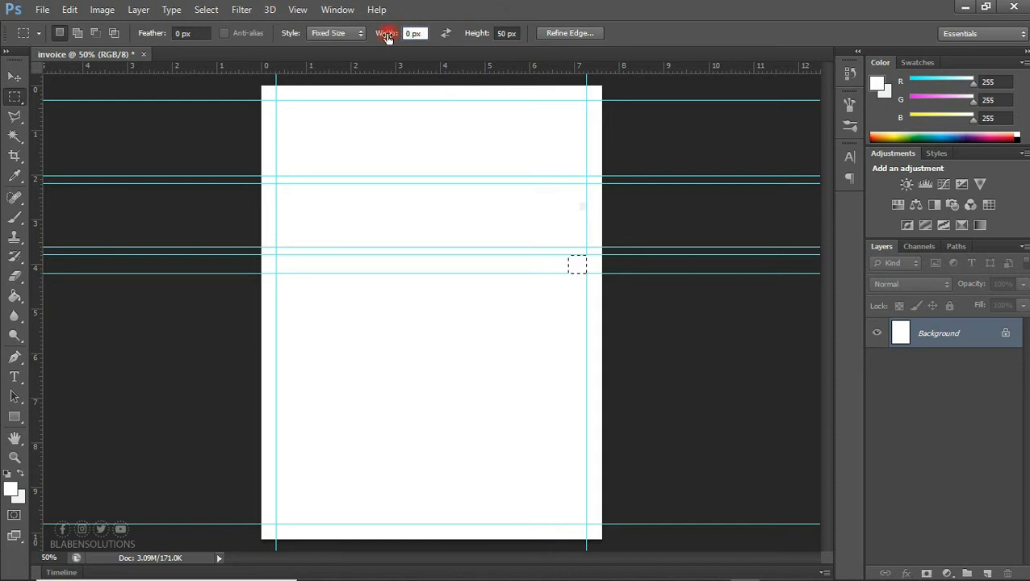
pyautogui.click(504, 33)
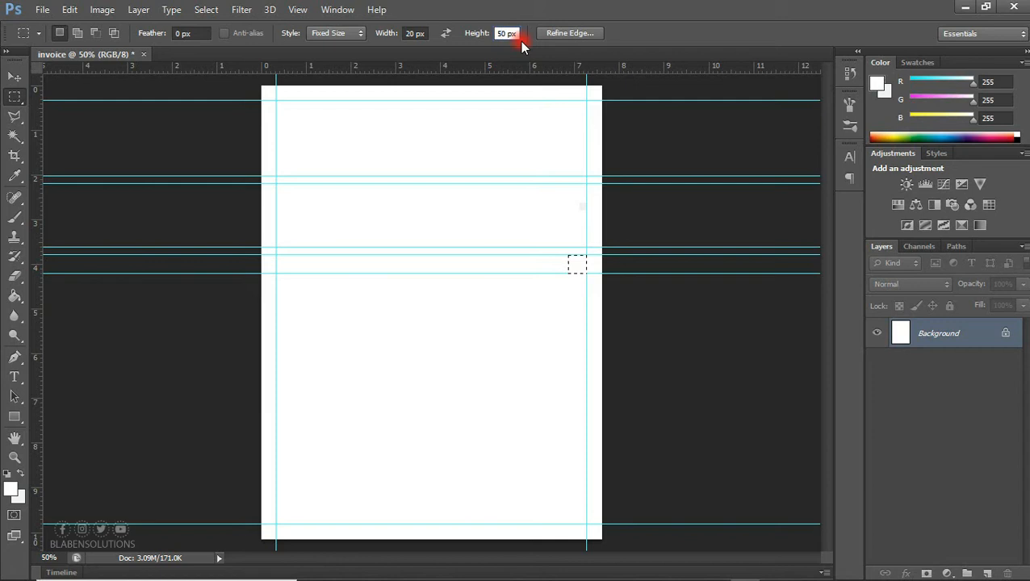
pyautogui.write('2')
pyautogui.click(483, 306)
pyautogui.moveTo(483, 305); pyautogui.dragTo(582, 283)
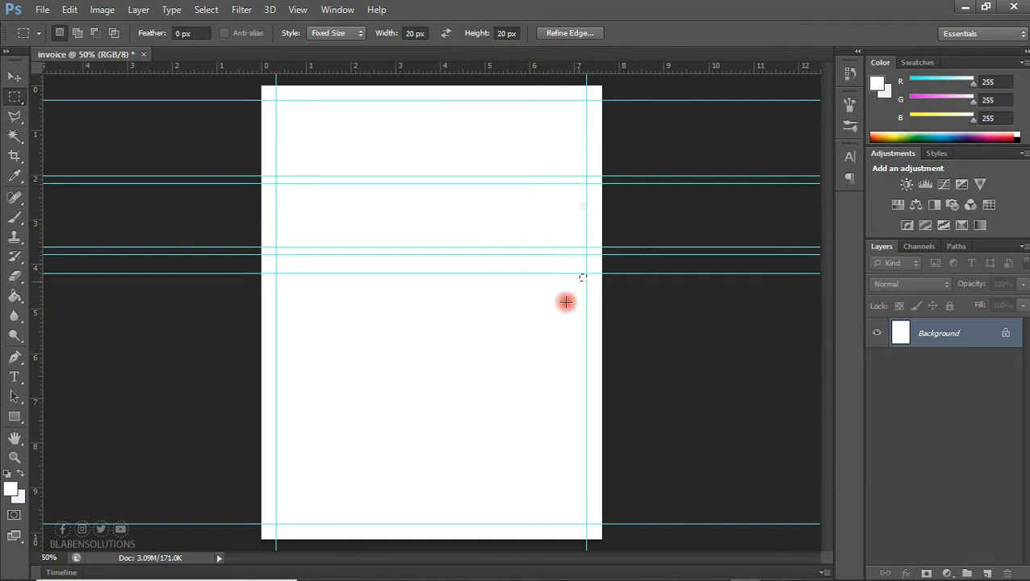
pyautogui.moveTo(460, 66); pyautogui.dragTo(474, 283)
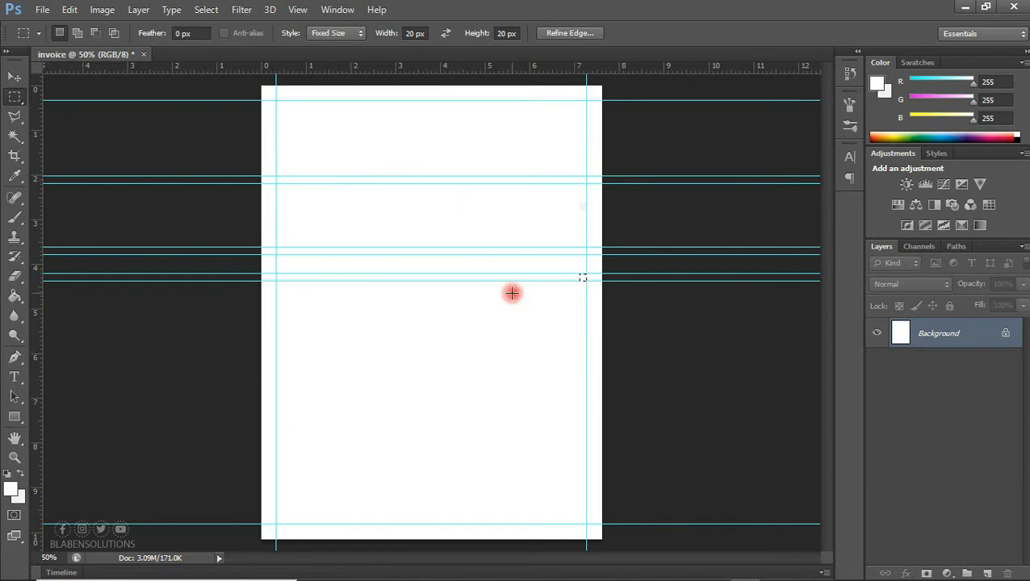
# Add a horizontal guide about 8.5 cm down the page, and clear the selection.
pyautogui.moveTo(617, 72); pyautogui.dragTo(596, 465)
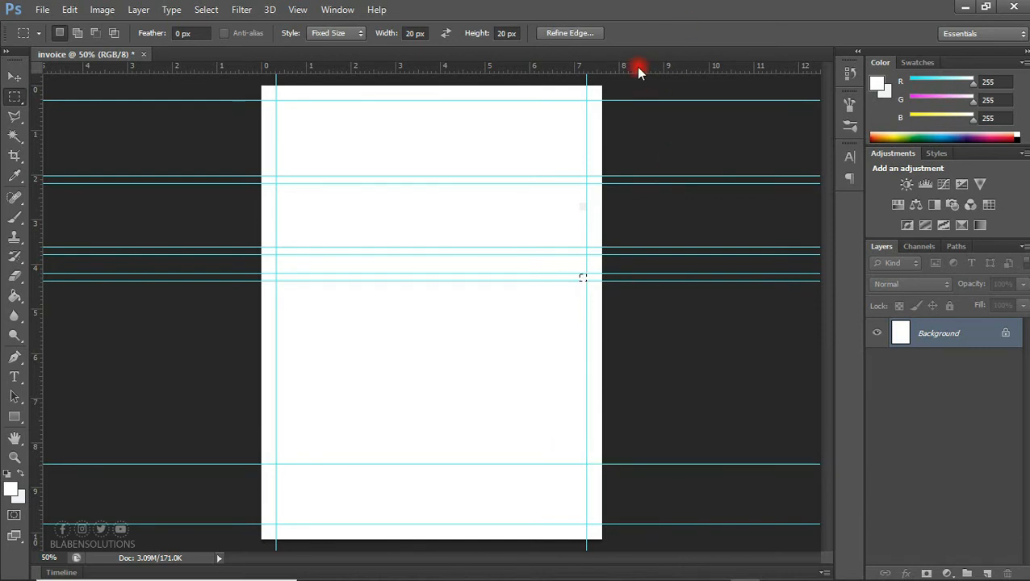
pyautogui.moveTo(637, 71); pyautogui.dragTo(663, 72)
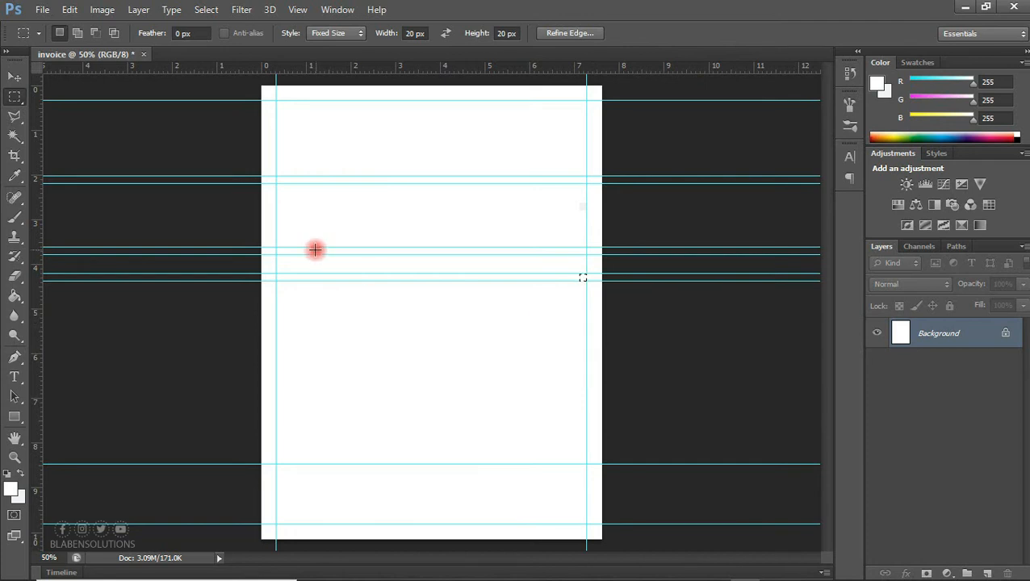
pyautogui.click(206, 9)
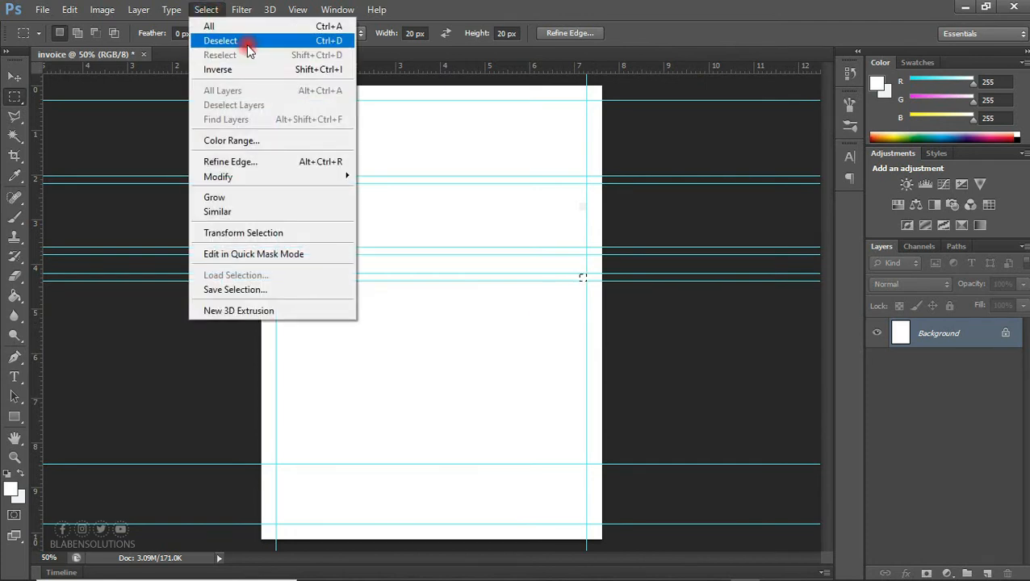
pyautogui.click(246, 44)
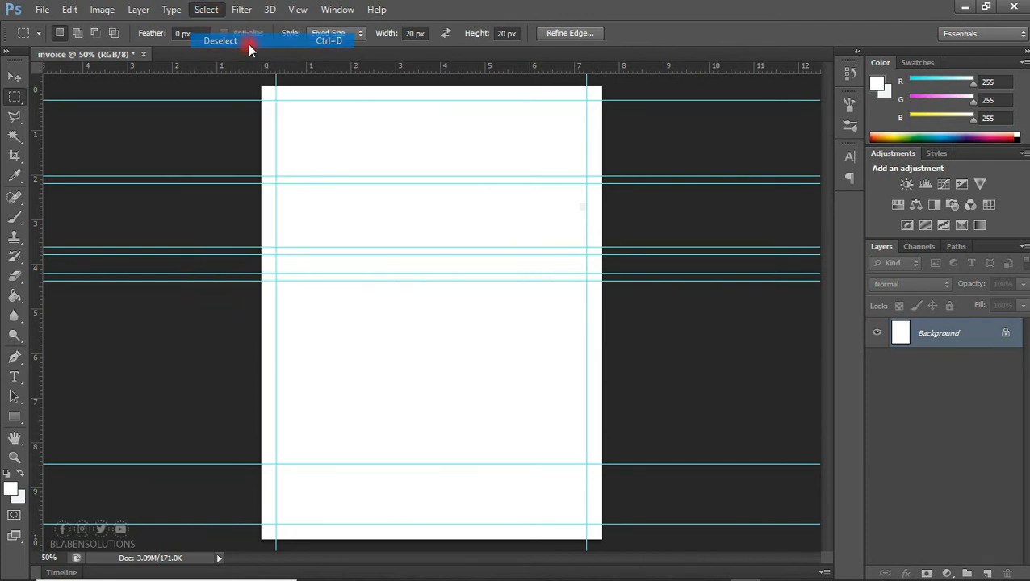
pyautogui.click(16, 79)
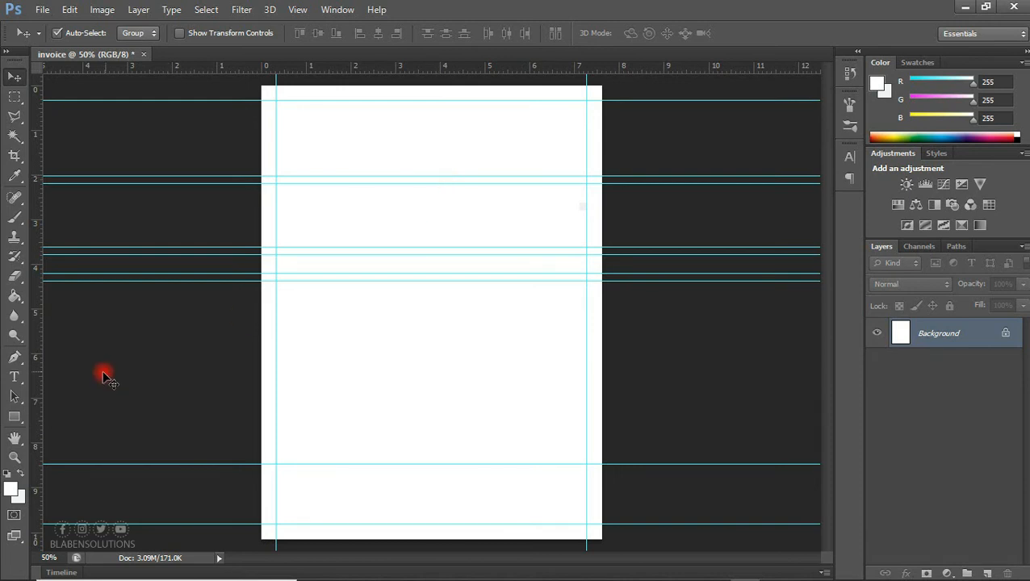
# Add the company name BLABENSOLUTIONS as 9 pt Helvetica Inserat text at mid-page, with faux bold off and all caps on.
pyautogui.click(14, 378)
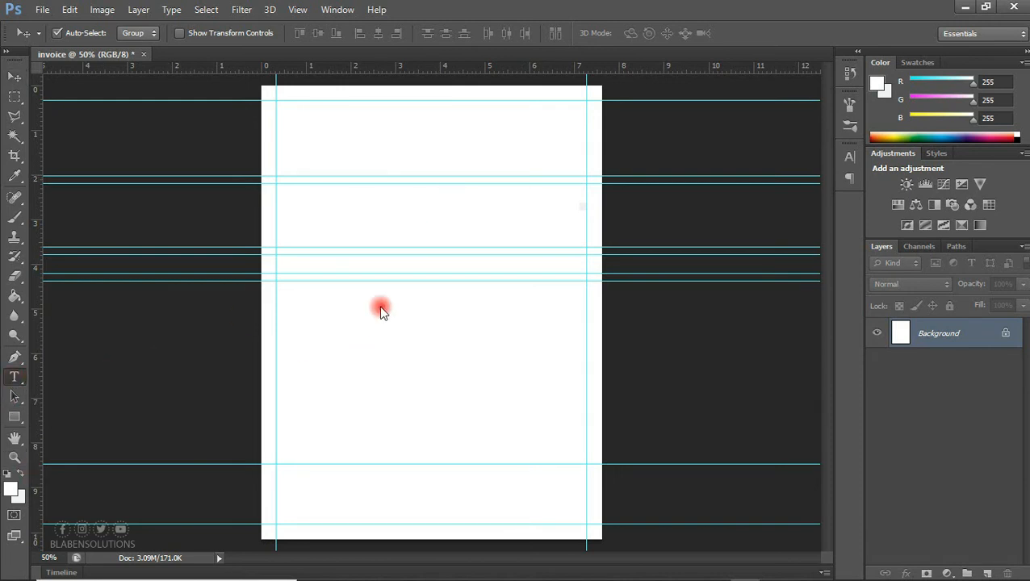
pyautogui.click(360, 343)
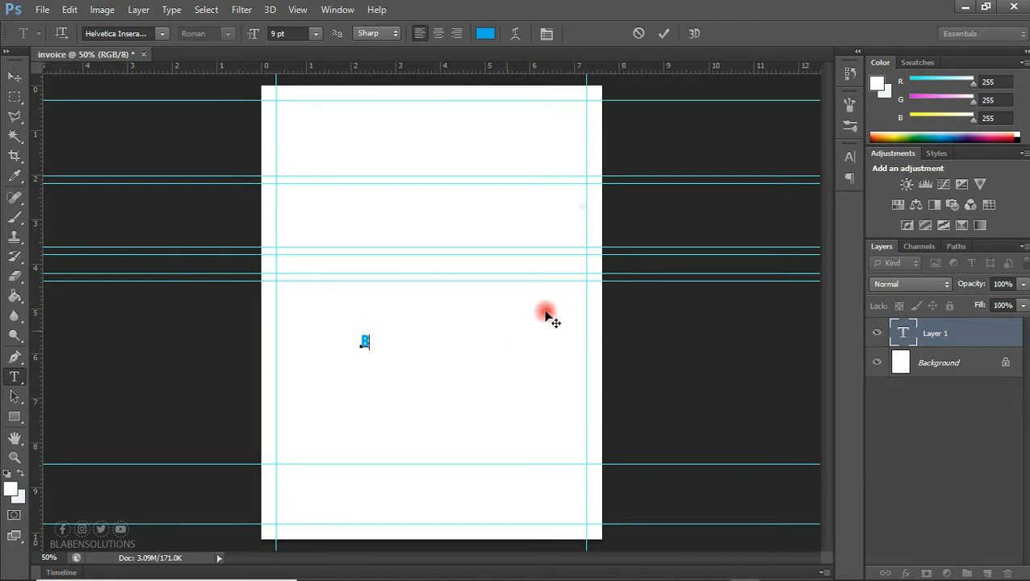
pyautogui.click(849, 160)
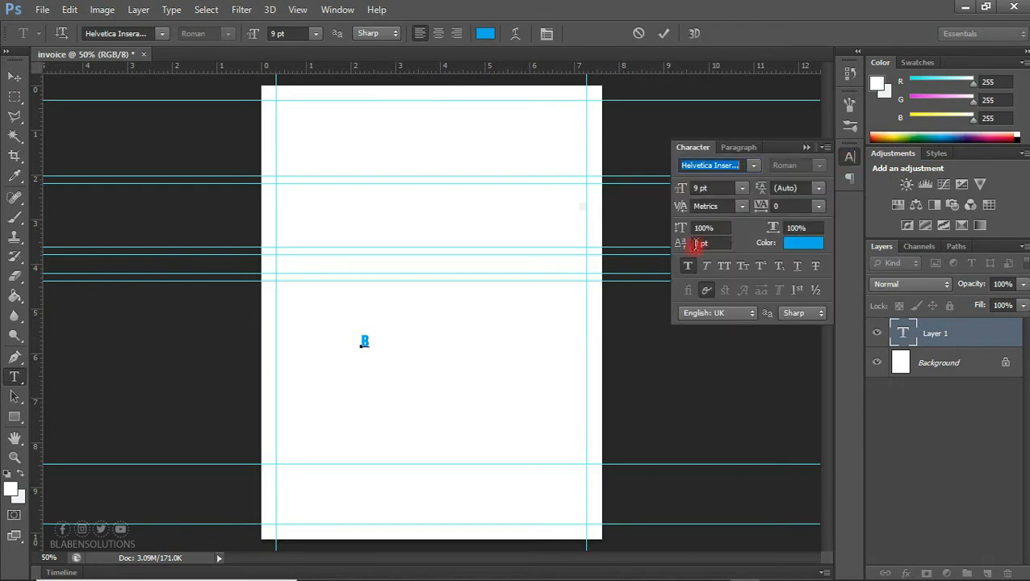
pyautogui.click(724, 291)
pyautogui.click(688, 267)
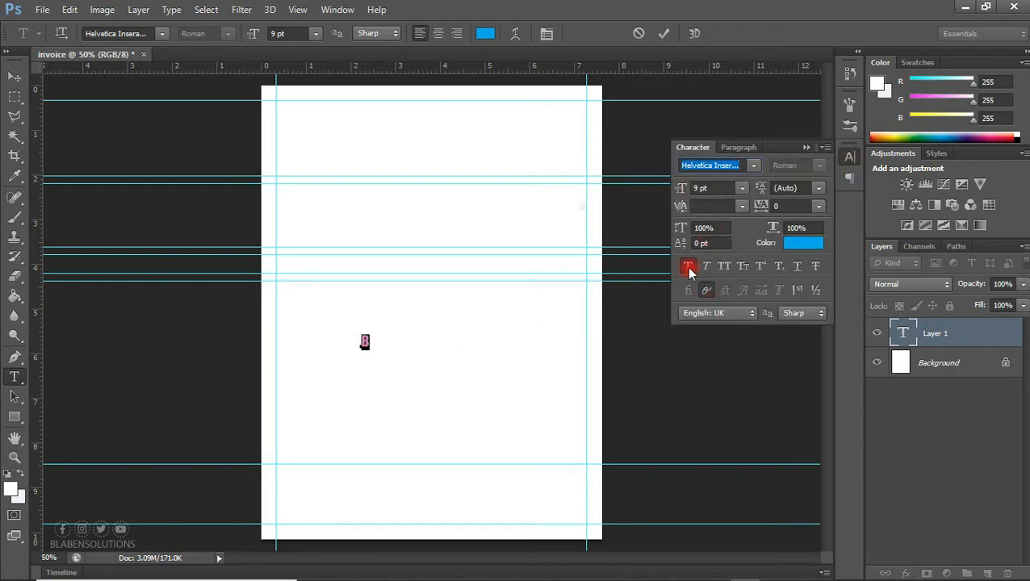
pyautogui.click(726, 267)
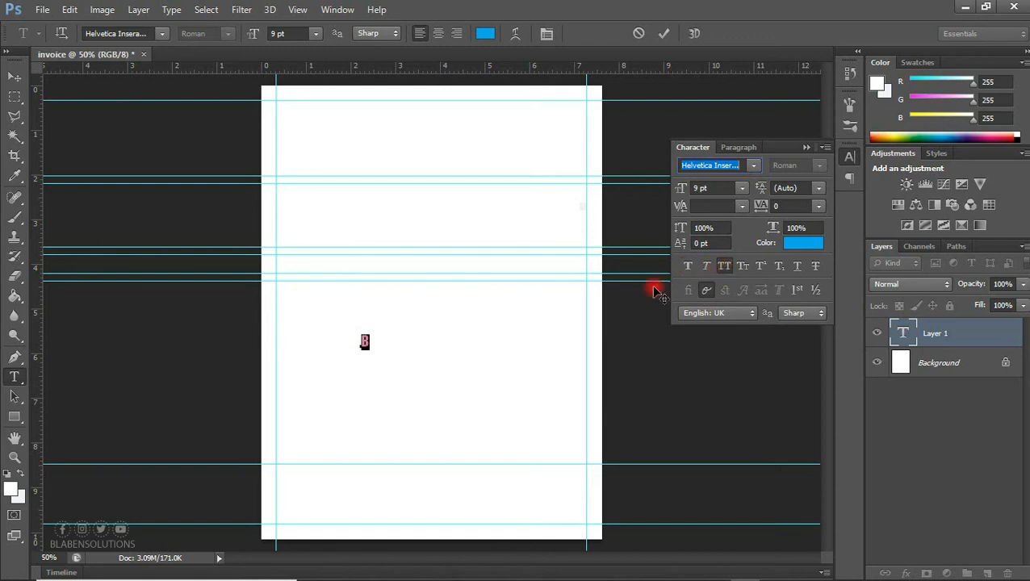
pyautogui.click(369, 343)
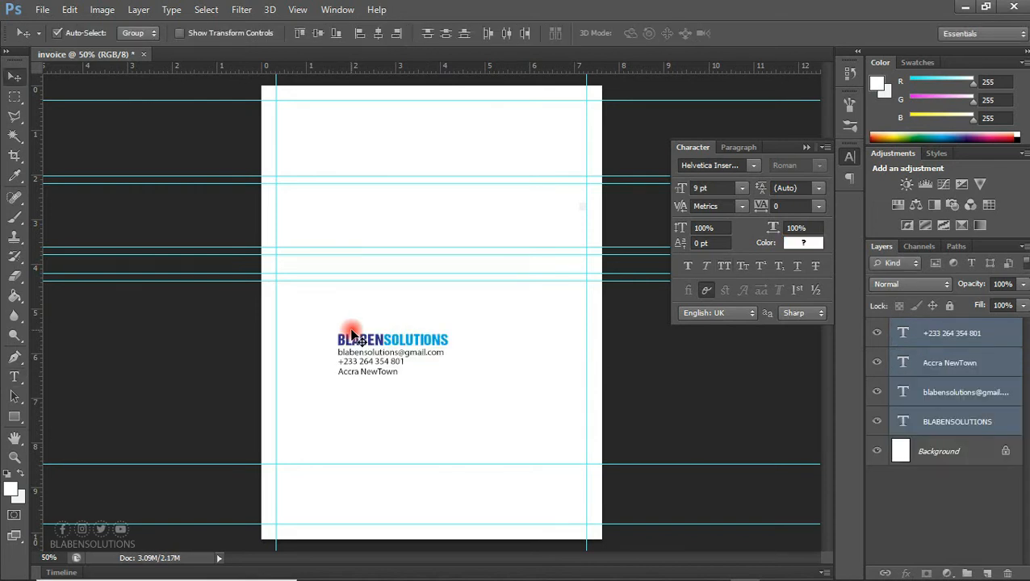
# Move the company name and its three contact lines together into the page's upper-left margin corner, and clear the layer selection.
pyautogui.moveTo(377, 343); pyautogui.dragTo(321, 113)
pyautogui.press('Down')
pyautogui.press('Right')
pyautogui.press('Right')
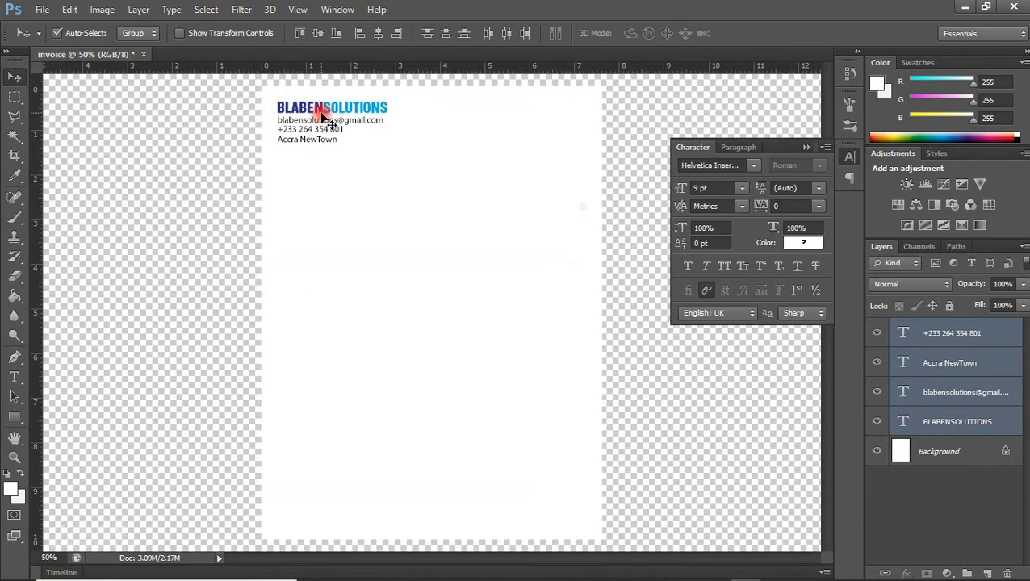
pyautogui.click(349, 156)
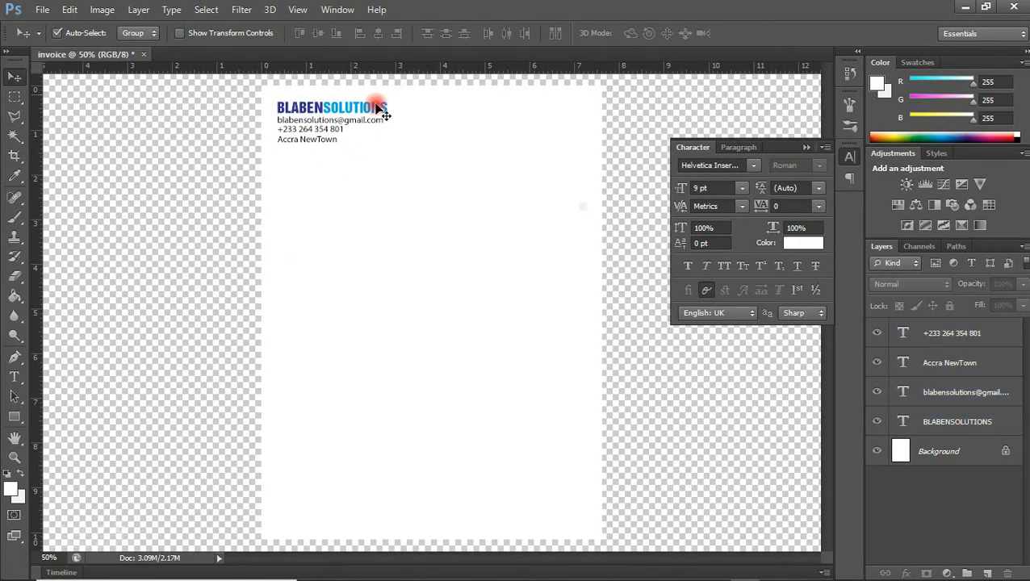
pyautogui.click(375, 109)
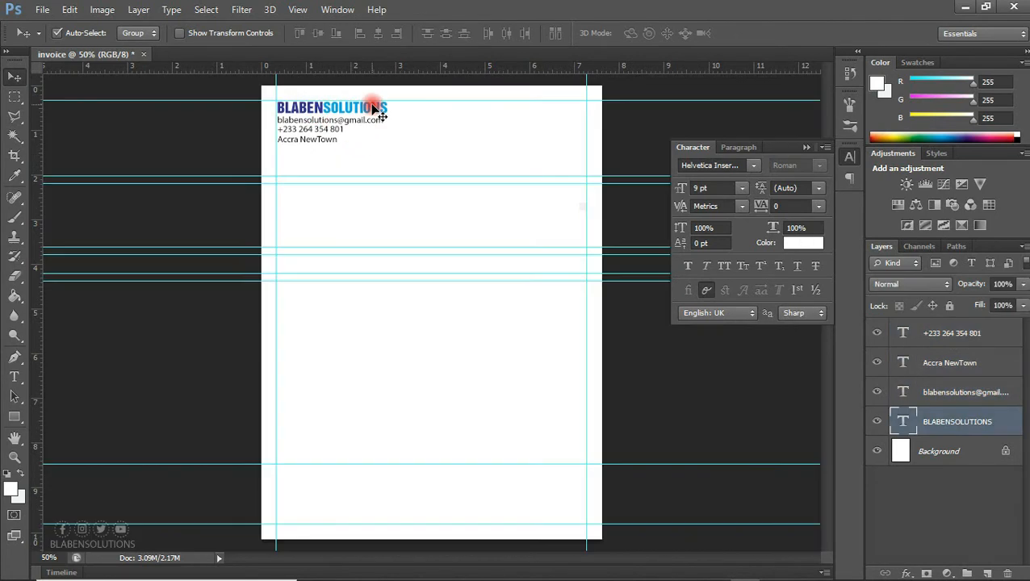
pyautogui.click(356, 171)
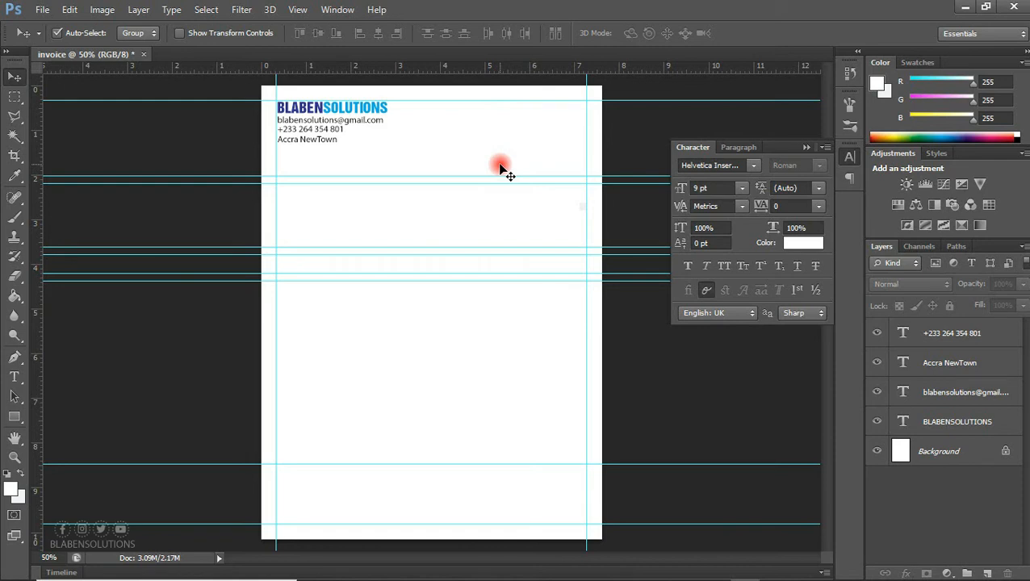
# Place the PNG LOGO image file into the invoice at 50% scale and rasterize its layer.
pyautogui.hotkey('alt', 'Tab')
pyautogui.moveTo(342, 267); pyautogui.dragTo(460, 372)
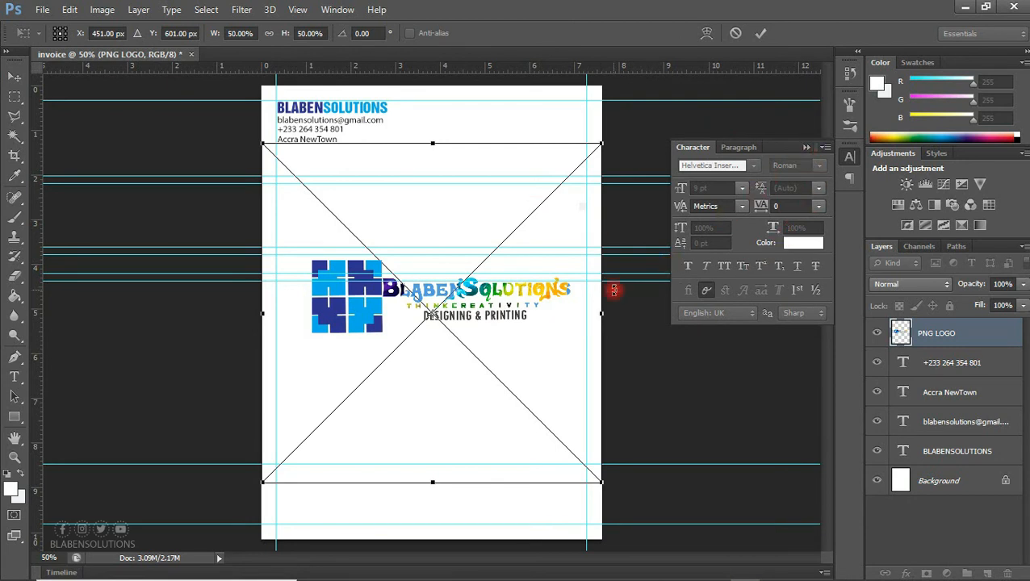
pyautogui.press('Return')
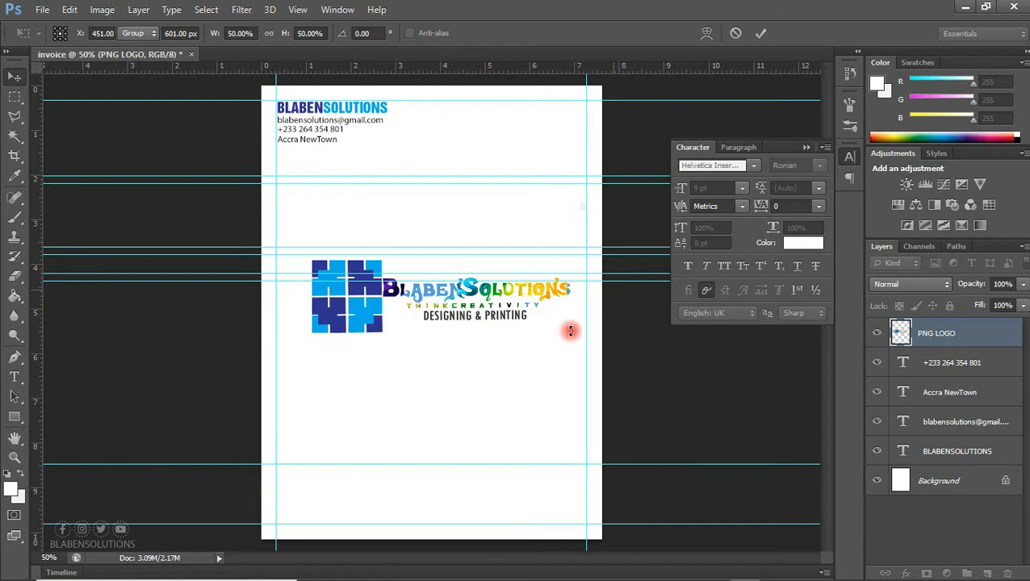
pyautogui.rightClick(955, 337)
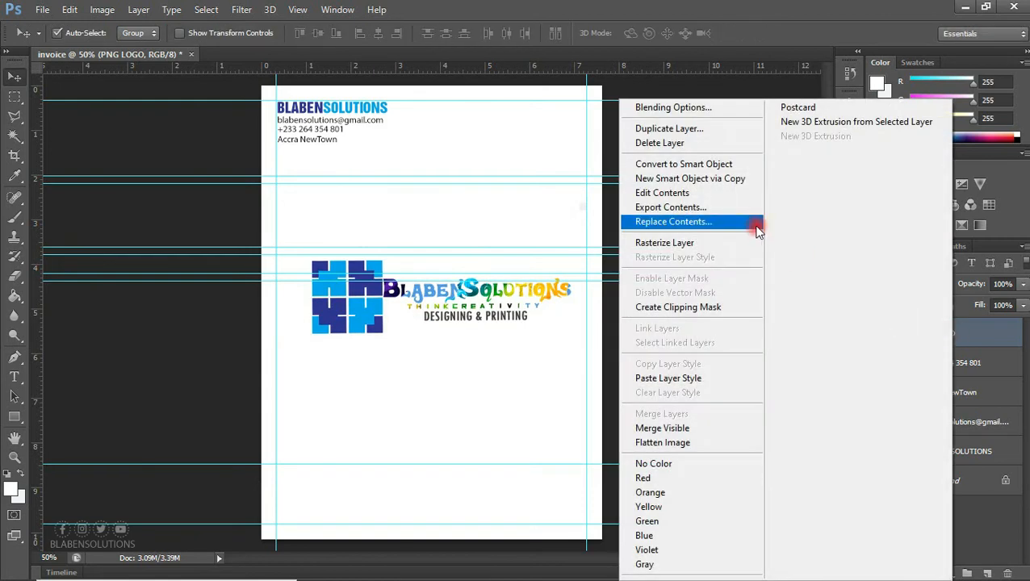
pyautogui.click(683, 243)
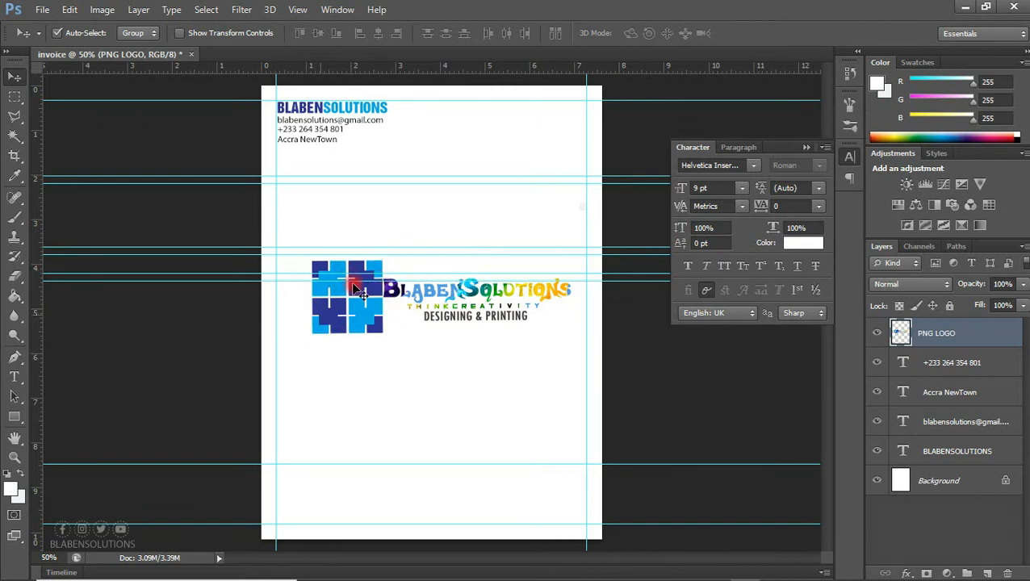
# Select the logo's wordmark with a Normal-style rectangular marquee, then cut it and paste it onto its own layer.
pyautogui.click(15, 96)
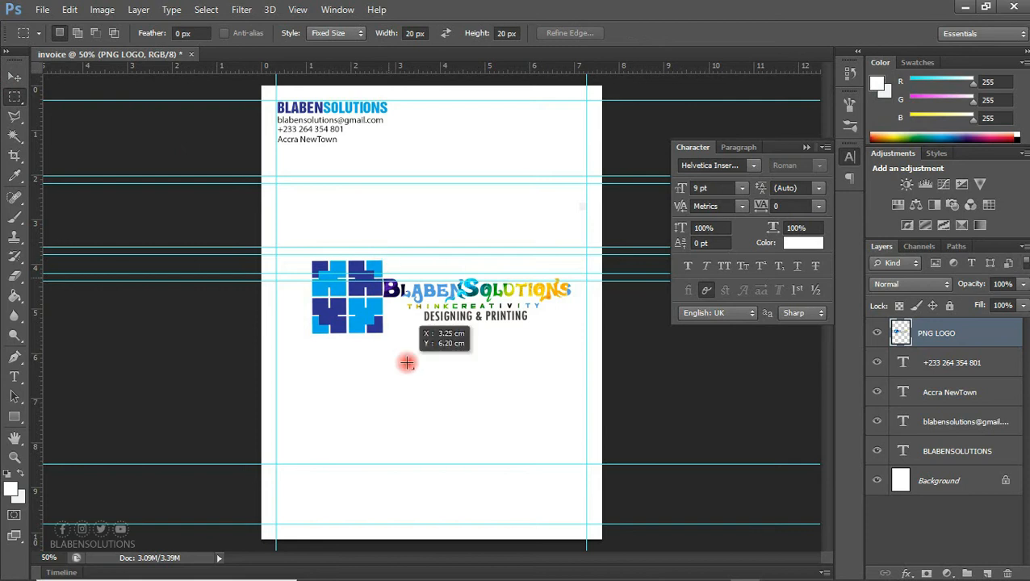
pyautogui.click(425, 274)
pyautogui.click(401, 310)
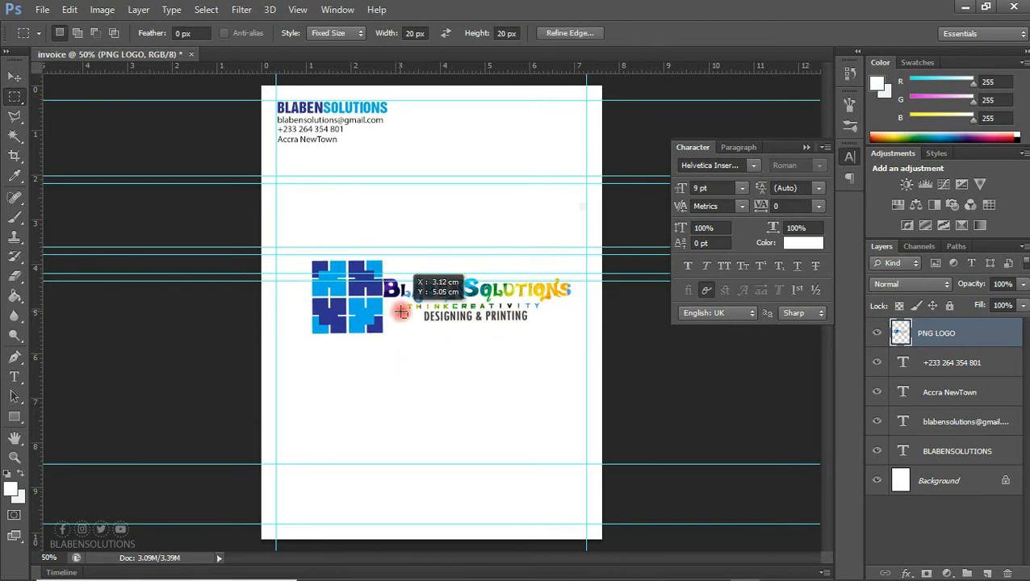
pyautogui.click(342, 32)
pyautogui.click(338, 40)
pyautogui.moveTo(384, 267); pyautogui.dragTo(584, 333)
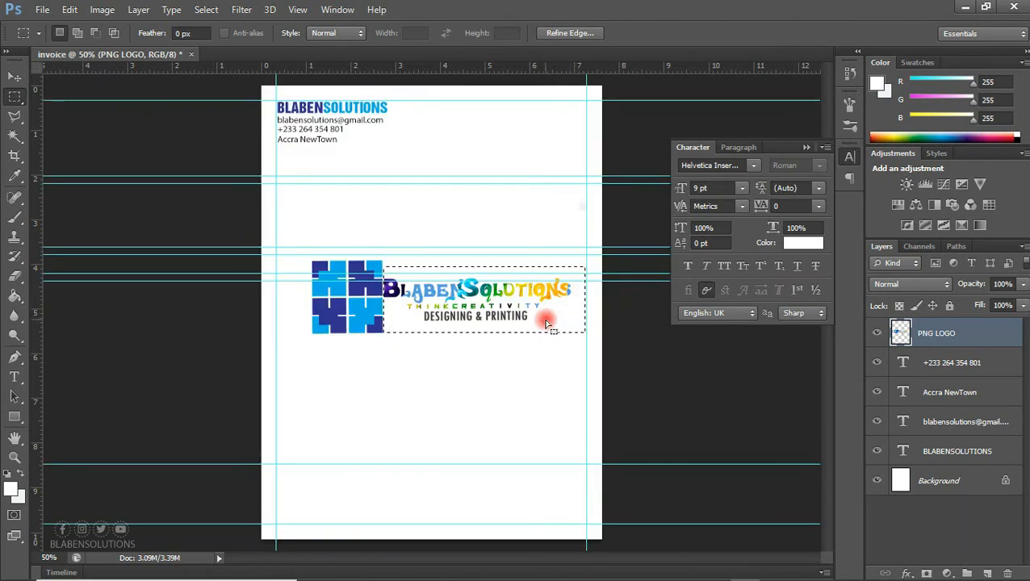
pyautogui.hotkey('ctrl', 'x')
pyautogui.hotkey('ctrl', 'v')
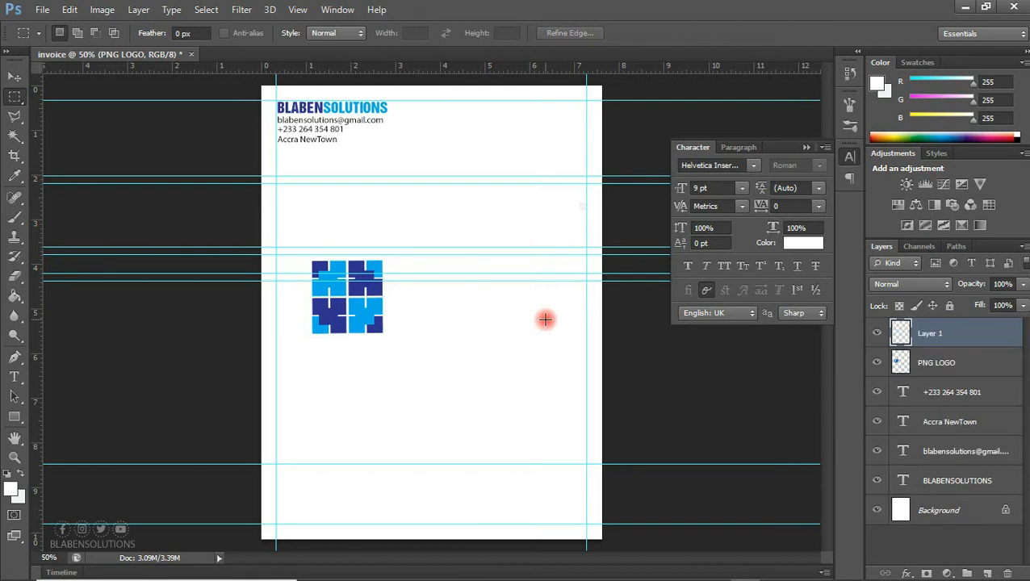
# Hide the pasted wordmark layer so only the logo symbol is displayed.
pyautogui.click(13, 76)
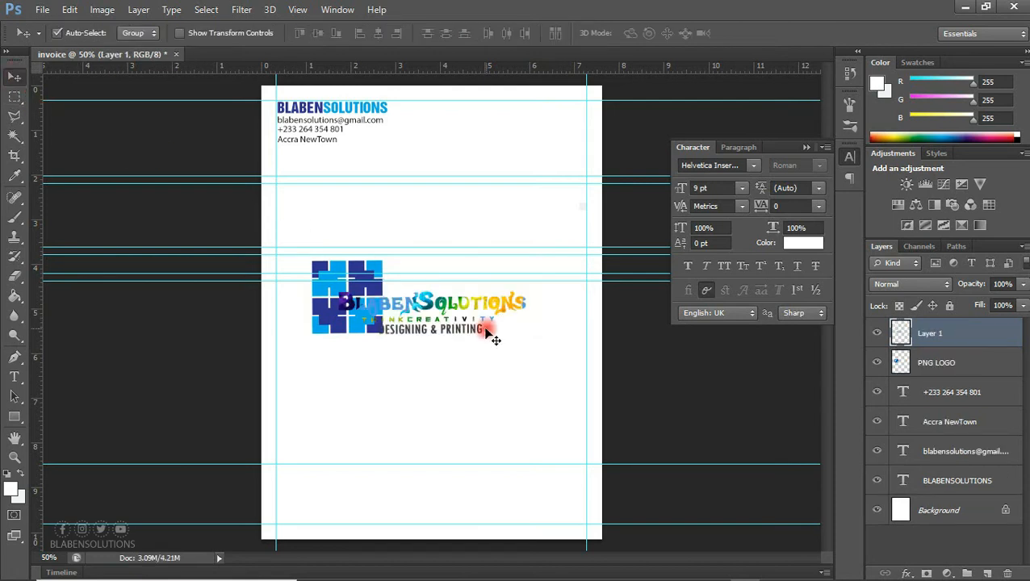
pyautogui.moveTo(457, 311); pyautogui.dragTo(522, 371)
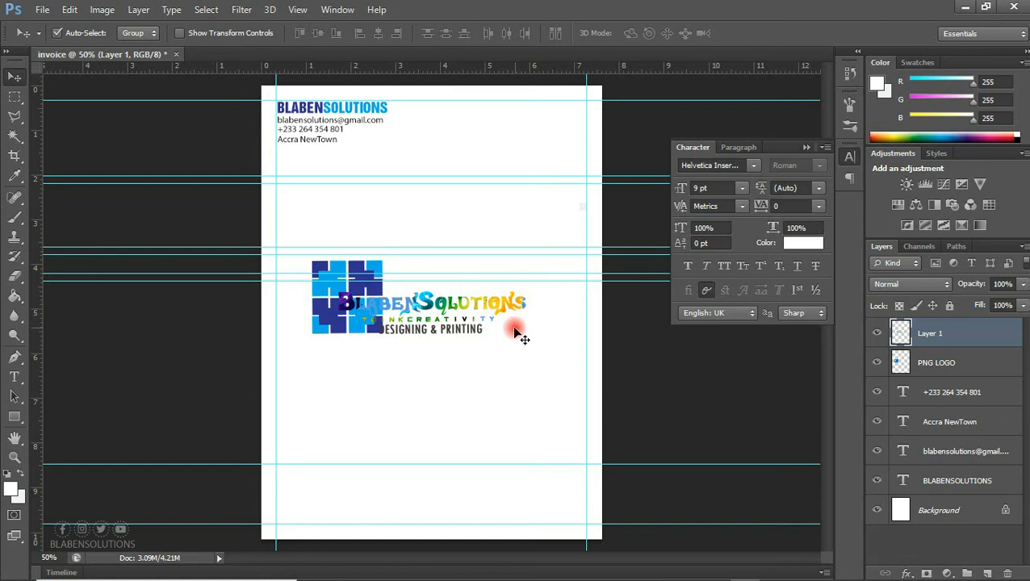
pyautogui.moveTo(510, 306); pyautogui.dragTo(518, 408)
pyautogui.click(896, 335)
pyautogui.click(879, 334)
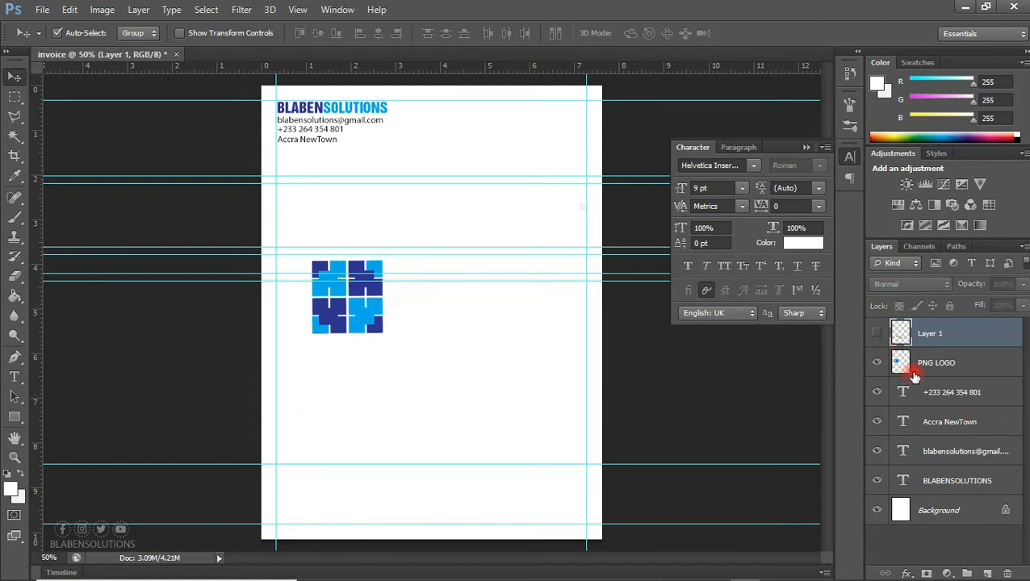
# Move the logo symbol to the header's right side, scale it to about 66%, and align it with the top margin guide.
pyautogui.click(914, 377)
pyautogui.moveTo(369, 308); pyautogui.dragTo(545, 149)
pyautogui.hotkey('ctrl', 't')
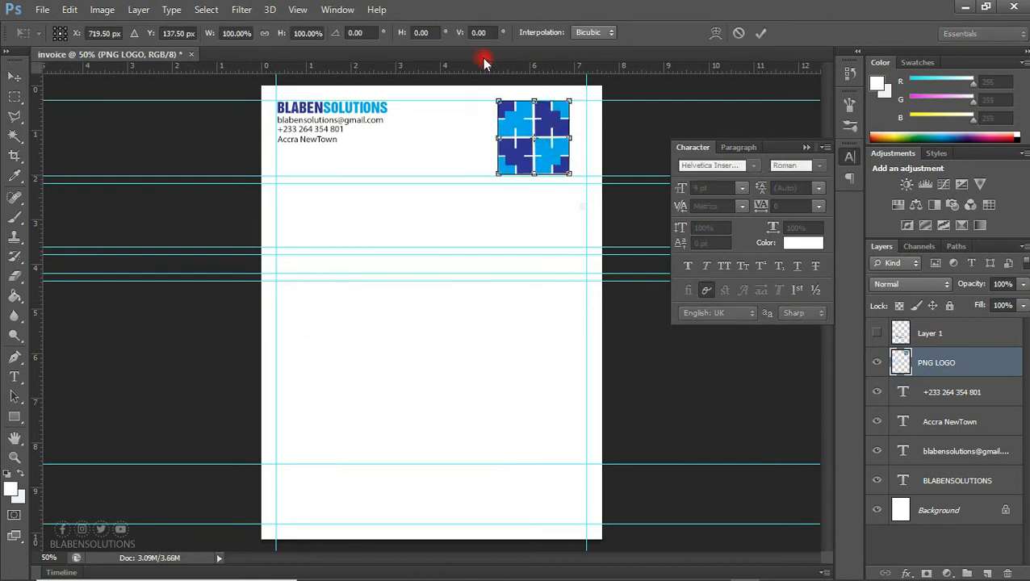
pyautogui.moveTo(497, 102); pyautogui.dragTo(562, 119)
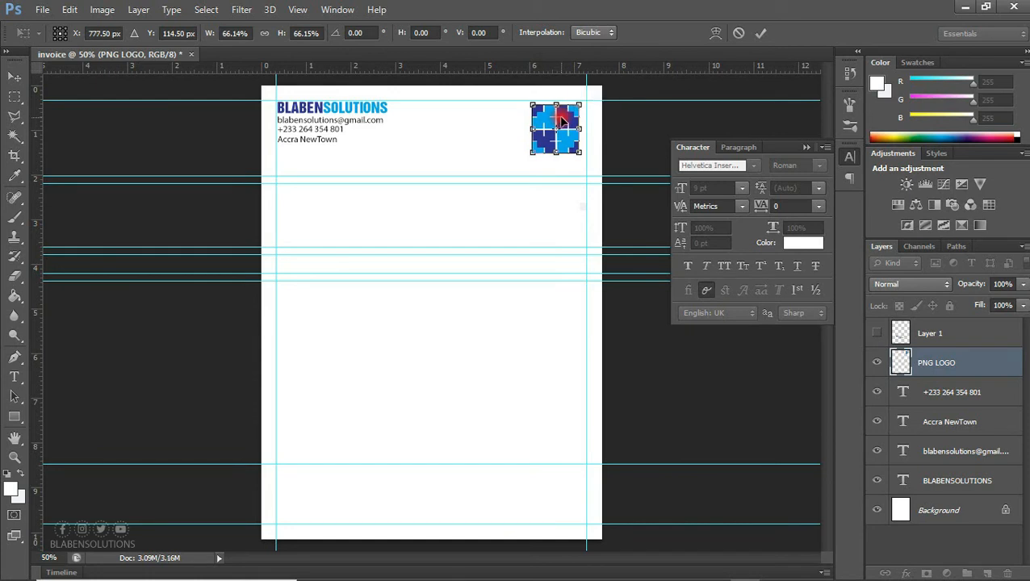
pyautogui.moveTo(563, 121); pyautogui.dragTo(562, 117)
pyautogui.press('Return')
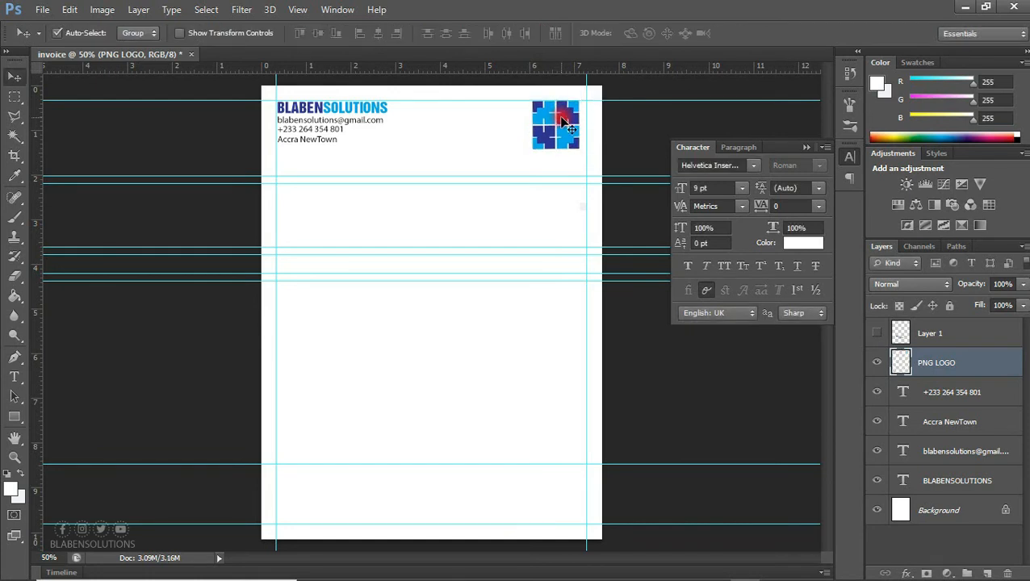
pyautogui.moveTo(563, 120); pyautogui.dragTo(559, 120)
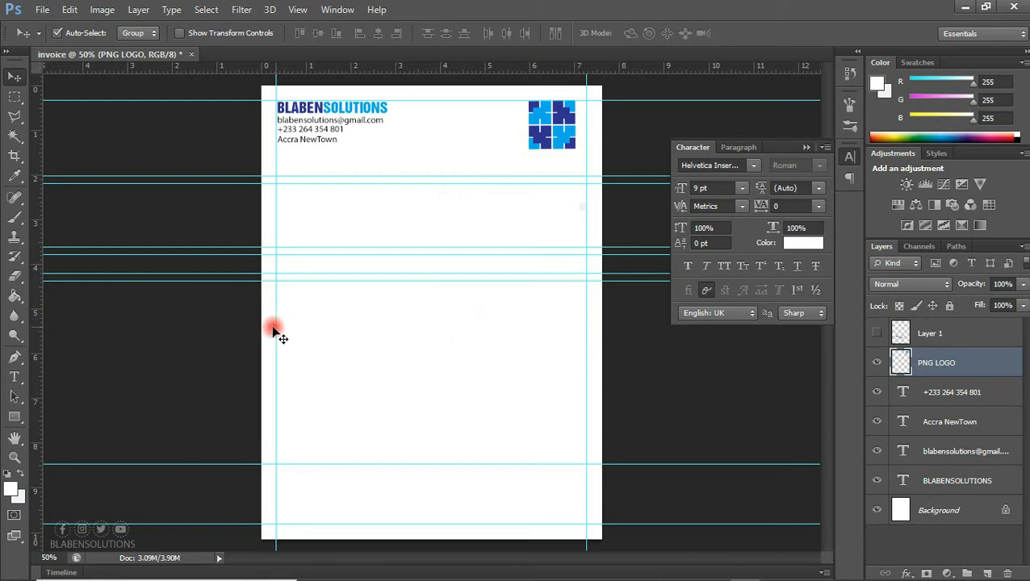
# Add the text "Bill To" at mid-page and colour it with the light blue sampled from the logo symbol.
pyautogui.click(15, 377)
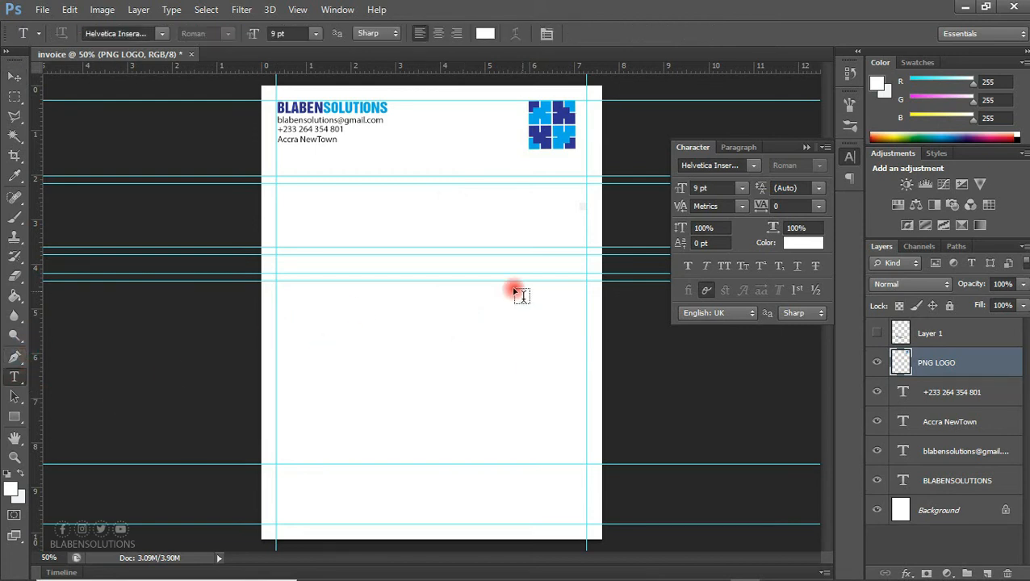
pyautogui.click(370, 360)
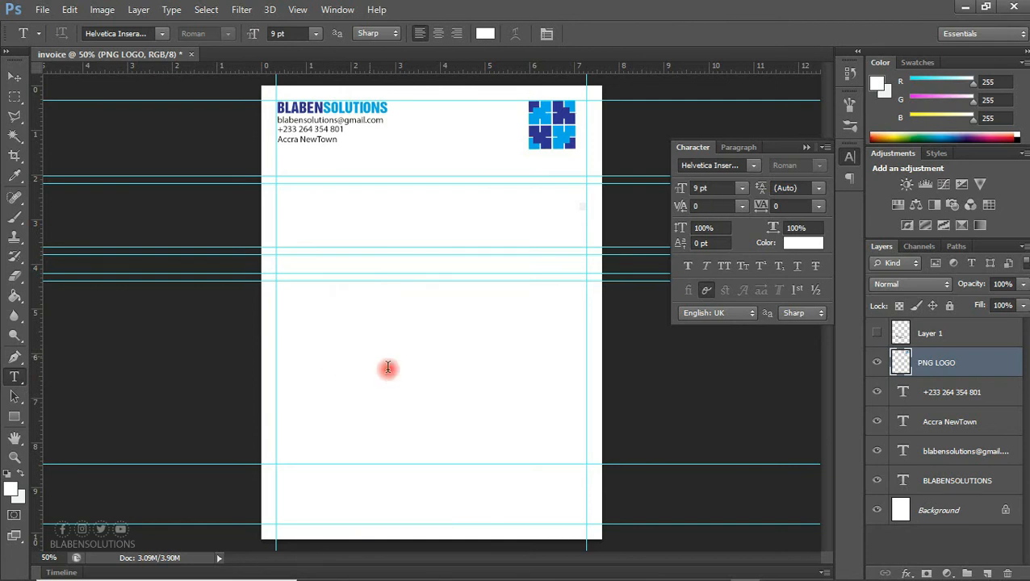
pyautogui.write('Bill To')
pyautogui.hotkey('ctrl', 'a')
pyautogui.click(803, 242)
pyautogui.click(546, 109)
pyautogui.click(951, 329)
# Move the Bill To text up beneath the header section guides and set its size to 8 pt.
pyautogui.click(15, 77)
pyautogui.moveTo(398, 358); pyautogui.dragTo(415, 196)
pyautogui.click(741, 188)
pyautogui.click(725, 244)
# Duplicate the Bill To heading and change the copy's text to "Ship To".
pyautogui.hotkey('ctrl', 'j')
pyautogui.doubleClick(900, 363)
pyautogui.write('Ship To')
pyautogui.click(899, 363)
pyautogui.press('v')
# Duplicate the e-mail line into the area below Ship To and change the copy's text to "Serial No.".
pyautogui.keyDown('alt'); pyautogui.moveTo(379, 121); pyautogui.dragTo(531, 209); pyautogui.keyUp('alt')
pyautogui.doubleClick(904, 511)
pyautogui.write('Serial No.')
pyautogui.hotkey('ctrl', 'Return')
# Shift the Serial No. label to the right of Ship To and set its font style to Semibold.
pyautogui.hotkey('shift', 'Right')
pyautogui.hotkey('shift', 'Right')
pyautogui.hotkey('shift', 'Right')
pyautogui.hotkey('shift', 'Right')
pyautogui.hotkey('shift', 'Right')
pyautogui.hotkey('shift', 'Right')
pyautogui.hotkey('shift', 'Right')
pyautogui.hotkey('shift', 'Right')
pyautogui.hotkey('shift', 'Right')
pyautogui.hotkey('shift', 'Right')
pyautogui.hotkey('shift', 'Right')
pyautogui.hotkey('shift', 'Right')
pyautogui.hotkey('shift', 'Right')
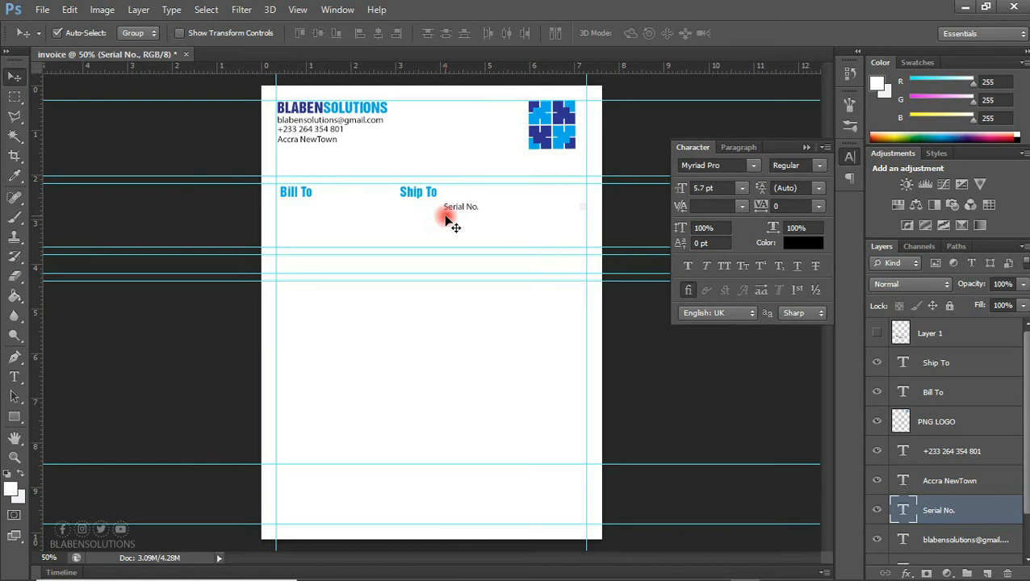
pyautogui.click(818, 165)
pyautogui.click(798, 253)
# Duplicate the Serial No. label directly below itself and change the copy's text to "Date".
pyautogui.keyDown('alt'); pyautogui.moveTo(516, 208); pyautogui.dragTo(521, 220); pyautogui.keyUp('alt')
pyautogui.doubleClick(902, 510)
pyautogui.write('Date')
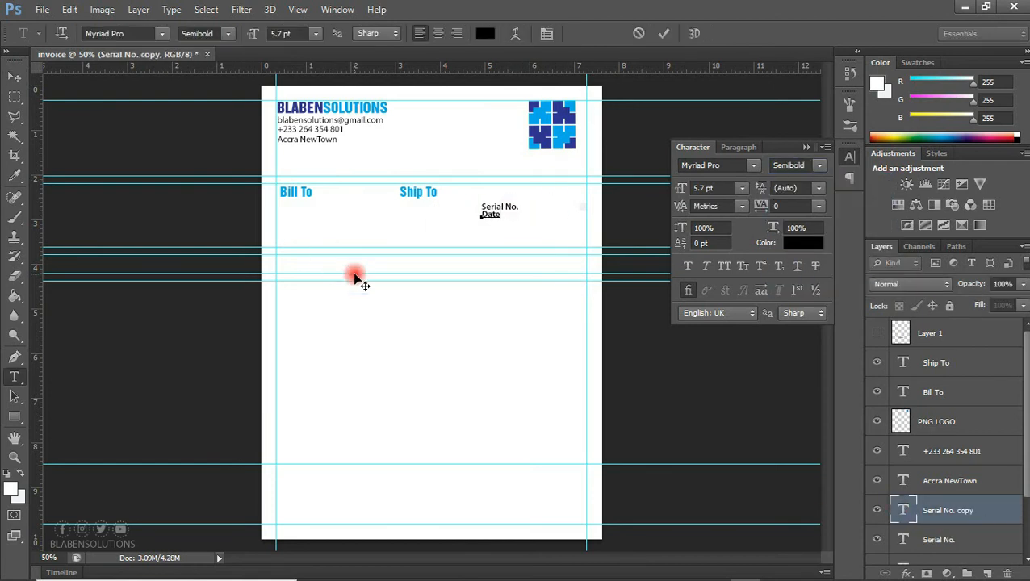
pyautogui.hotkey('ctrl', 'Return')
# Right-align the Serial No. and Date labels and raise them level with Bill To, and shift Ship To closer to Bill To.
pyautogui.keyDown('ctrl'); pyautogui.click(936, 539); pyautogui.keyUp('ctrl')
pyautogui.click(396, 32)
pyautogui.hotkey('shift', 'Up')
pyautogui.hotkey('shift', 'Up')
pyautogui.hotkey('shift', 'Up')
pyautogui.hotkey('shift', 'Up')
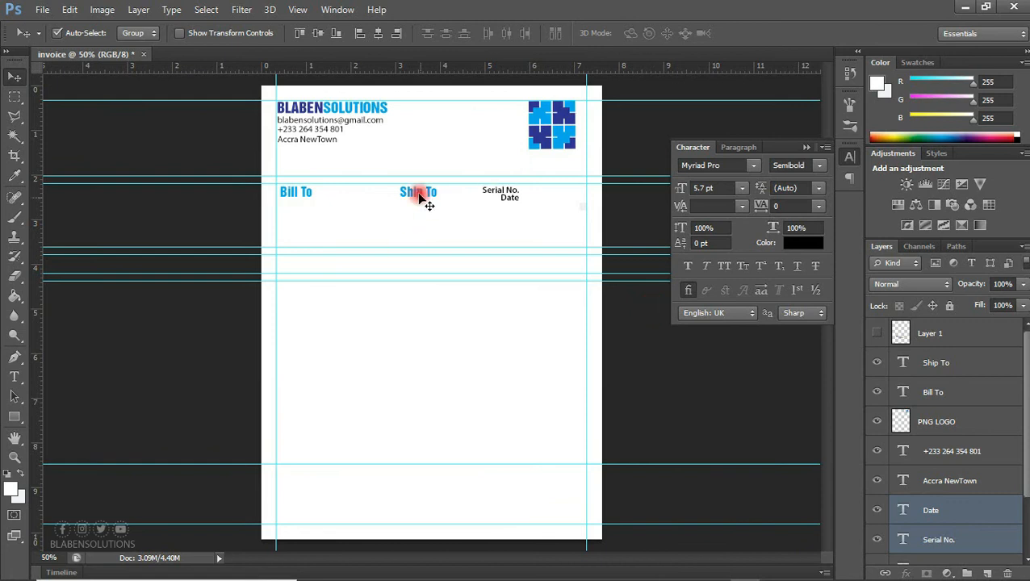
pyautogui.moveTo(434, 192); pyautogui.dragTo(417, 192)
# Draw an unfilled rectangle with a 1 pt stroke between Bill To and Ship To, spanning the height of the billing section.
pyautogui.click(14, 417)
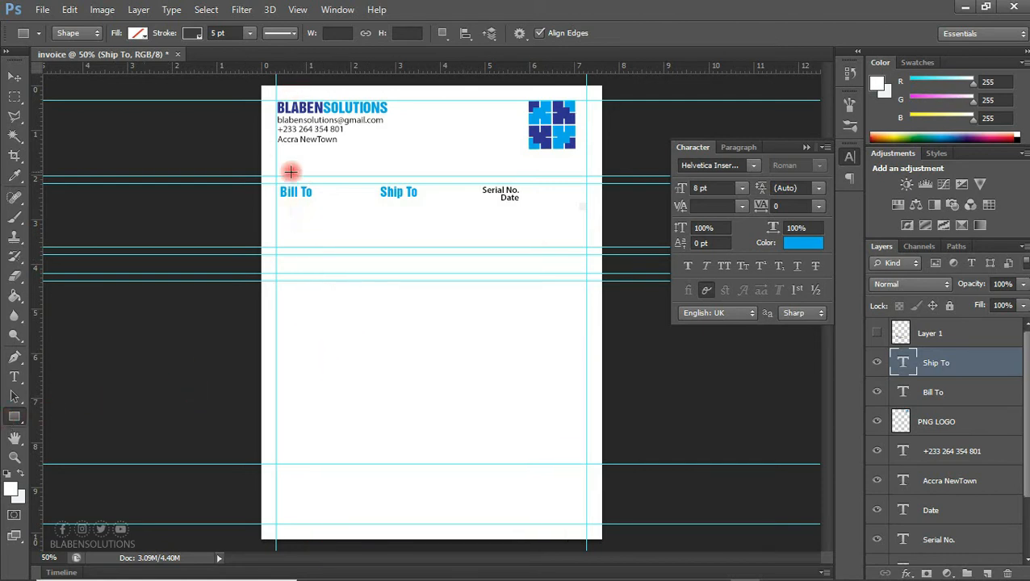
pyautogui.click(216, 32)
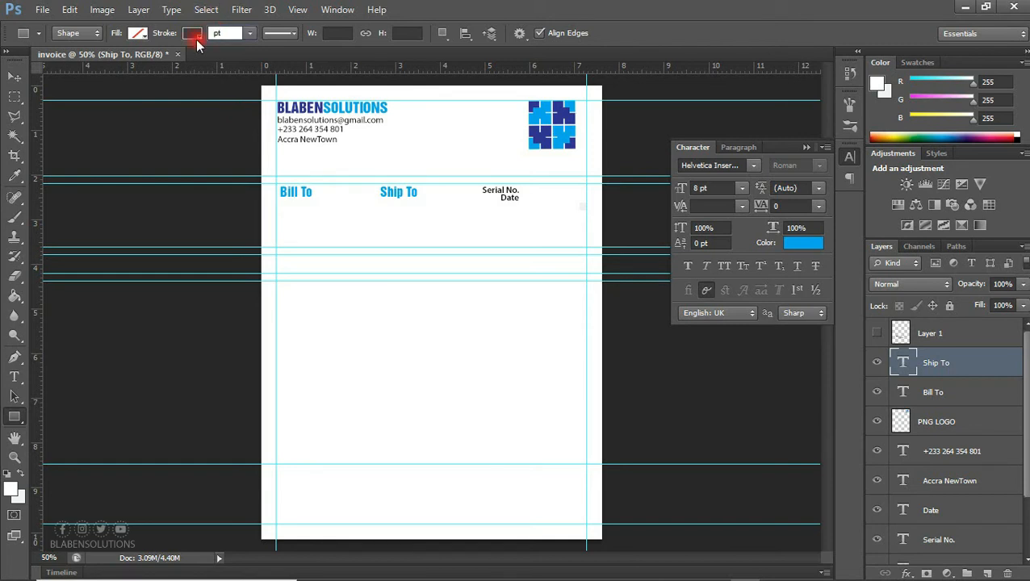
pyautogui.write('1')
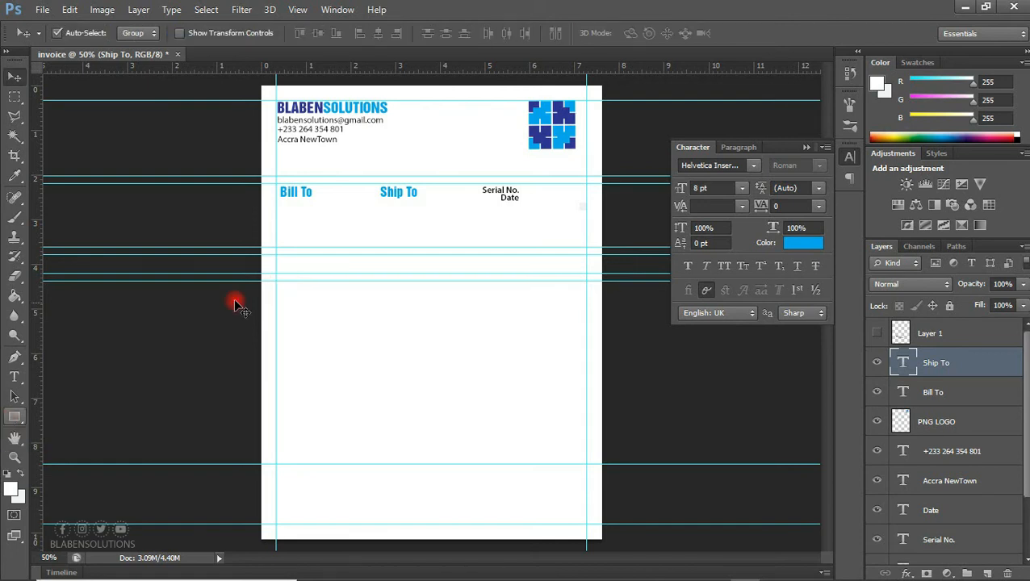
pyautogui.click(14, 416)
pyautogui.moveTo(348, 185)
pyautogui.mouseDown()
pyautogui.moveTo(382, 258)
pyautogui.moveTo(383, 247)
pyautogui.mouseUp()
# Rasterize the new rectangle's layer.
pyautogui.click(16, 80)
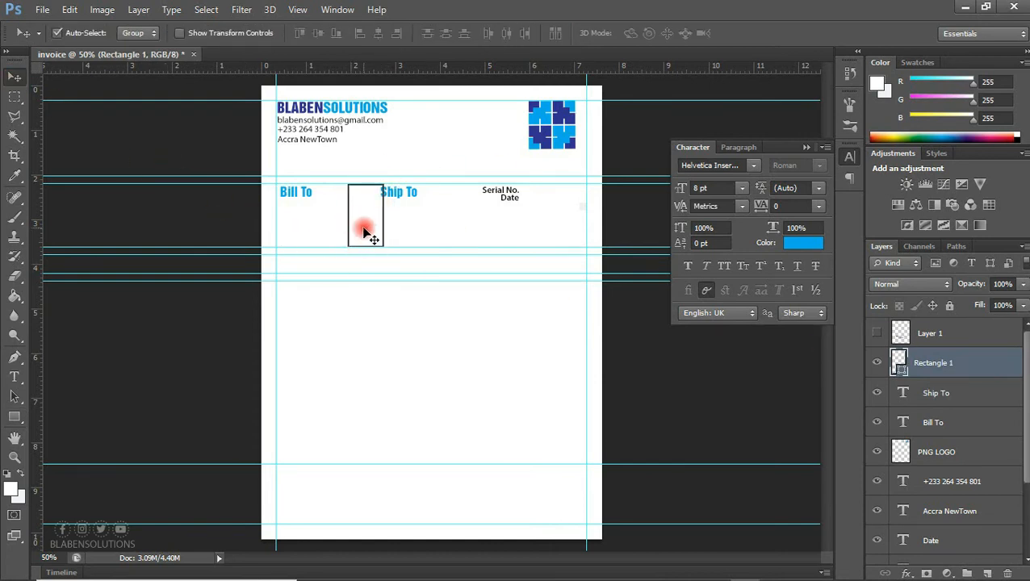
pyautogui.rightClick(948, 363)
pyautogui.click(658, 211)
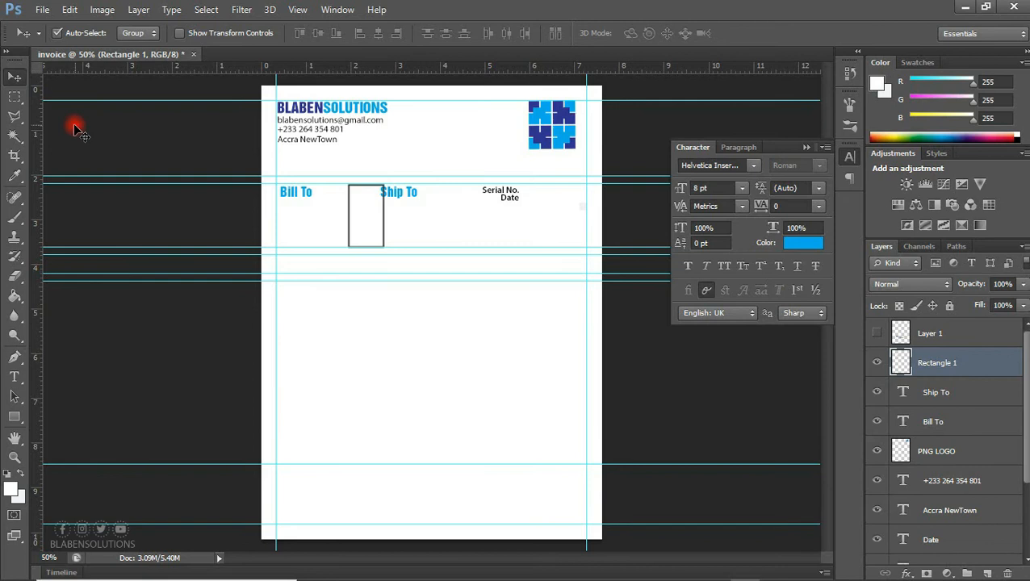
# Erase all of the rasterized rectangle between Bill To and Ship To except its left vertical side.
pyautogui.press('m')
pyautogui.moveTo(349, 177); pyautogui.dragTo(377, 231)
pyautogui.click(355, 166)
pyautogui.click(11, 77)
pyautogui.click(350, 214)
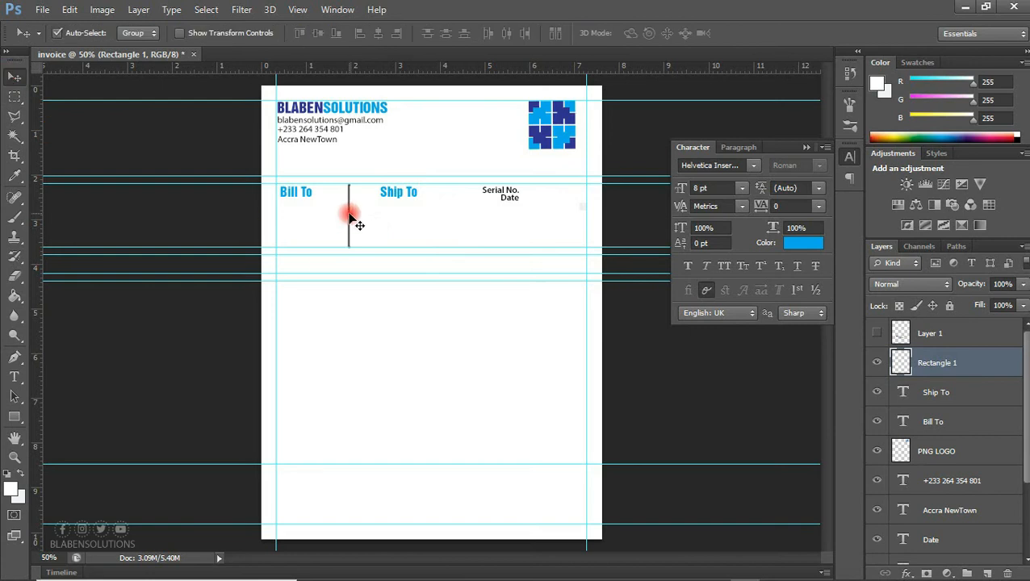
# Nudge the remaining vertical divider line right until it sits just before the Ship To label.
pyautogui.click(933, 362)
pyautogui.press('Right')
pyautogui.press('Right')
pyautogui.press('Right')
pyautogui.press('Right')
pyautogui.press('Right')
pyautogui.press('Right')
pyautogui.press('Right')
pyautogui.press('Right')
pyautogui.press('Right')
pyautogui.press('Right')
pyautogui.press('Right')
pyautogui.press('Right')
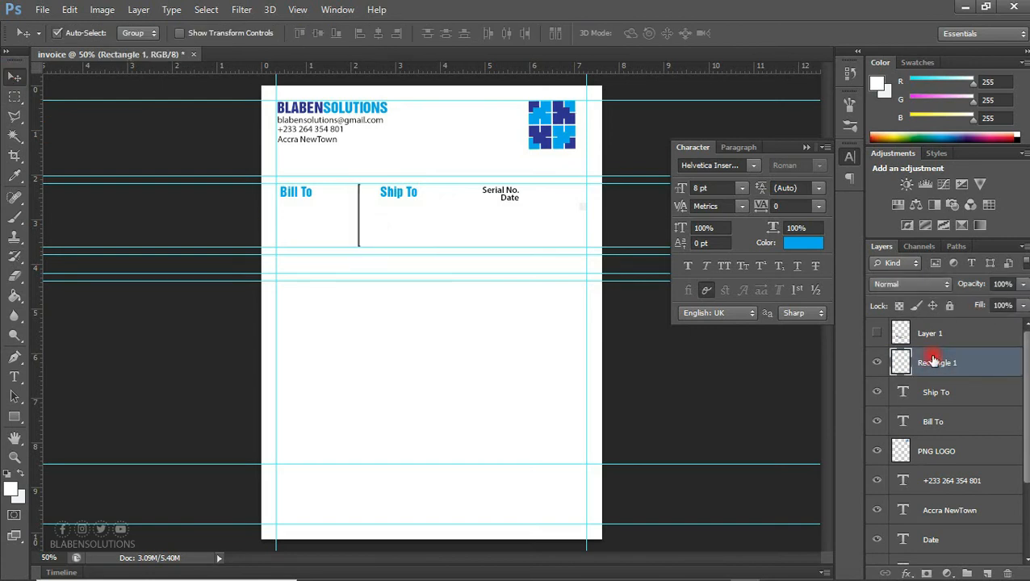
pyautogui.press('Right')
pyautogui.press('Right')
pyautogui.press('Right')
pyautogui.press('Right')
pyautogui.press('Right')
pyautogui.press('Right')
pyautogui.press('Right')
pyautogui.press('Right')
# Draw an unfilled rectangle about 54 x 484 px at the left margin guide of the table area and rasterize its layer.
pyautogui.press('u')
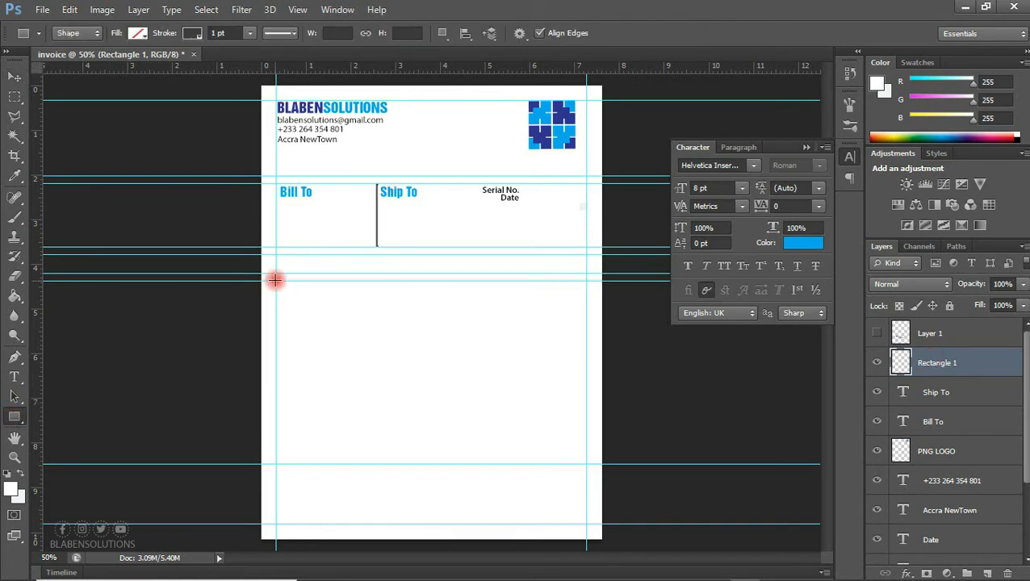
pyautogui.moveTo(275, 280); pyautogui.dragTo(297, 462)
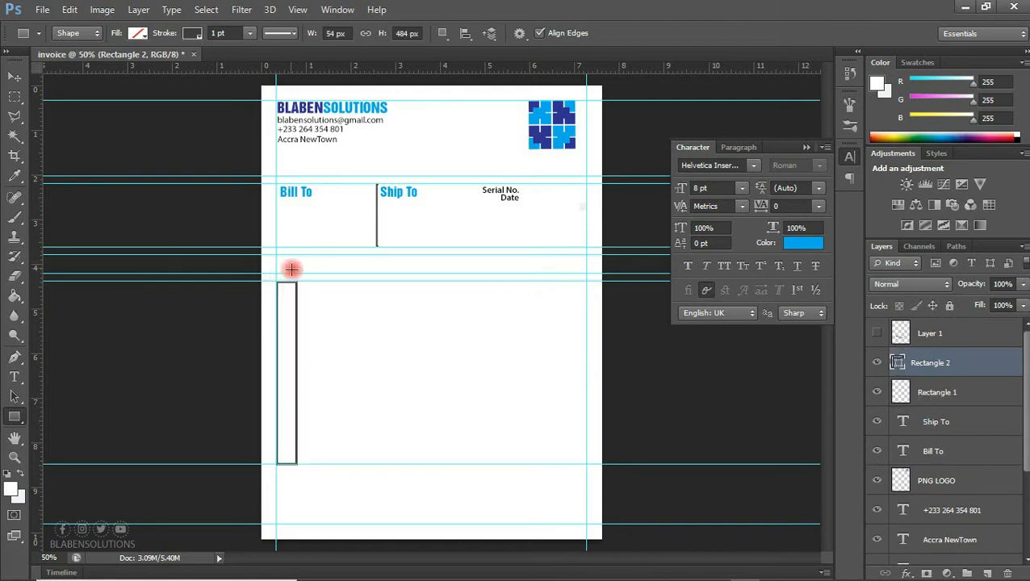
pyautogui.press('v')
pyautogui.rightClick(959, 367)
pyautogui.click(699, 208)
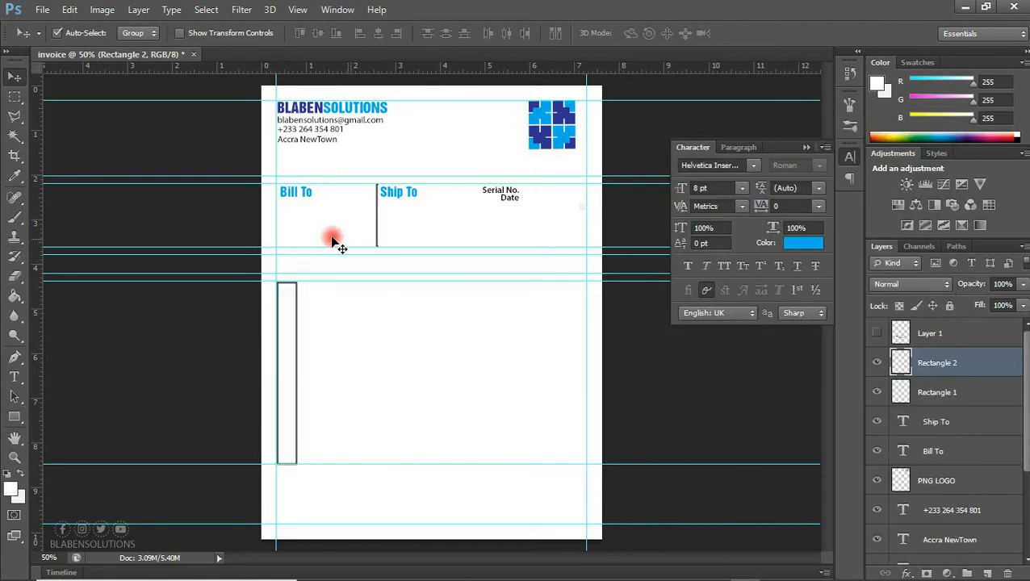
# Erase the top and bottom edges of the narrow table rectangle and deselect.
pyautogui.press('m')
pyautogui.moveTo(277, 272); pyautogui.dragTo(289, 468)
pyautogui.press('Delete')
pyautogui.press('Delete')
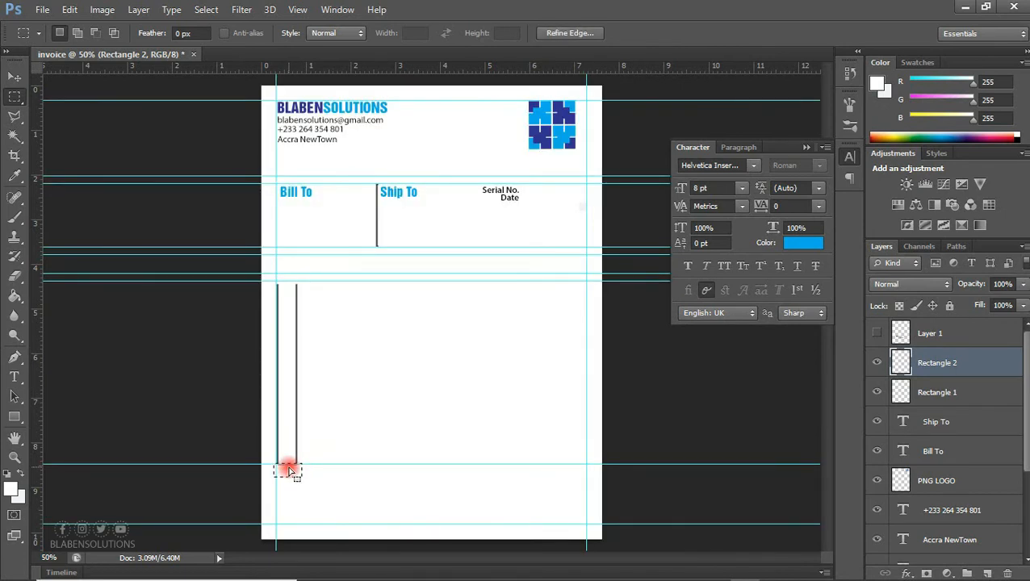
pyautogui.hotkey('ctrl', 'd')
pyautogui.press('v')
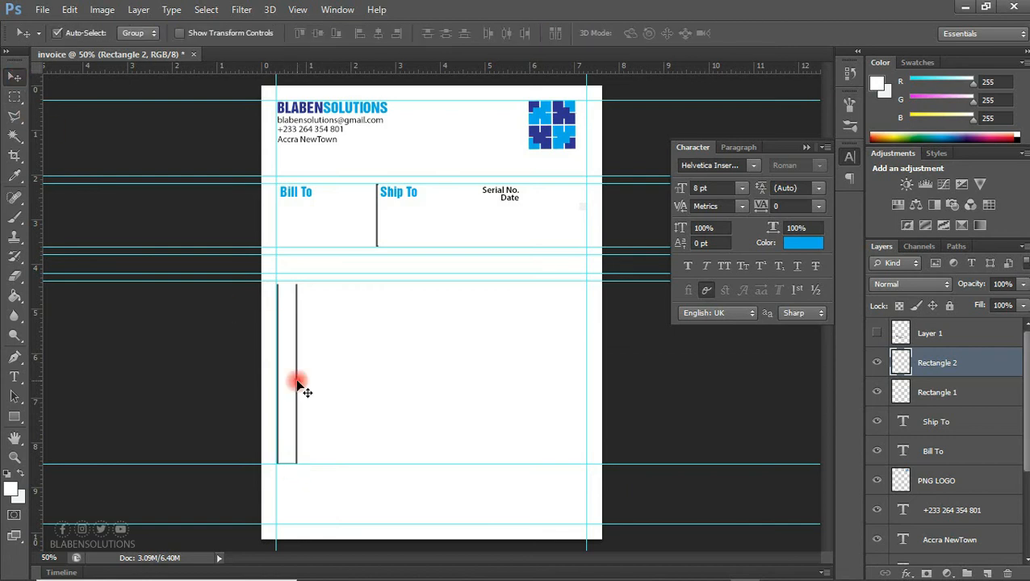
# Clear the leftover bottom edge of the narrow table rectangle so only its two vertical sides are kept.
pyautogui.hotkey('ctrl', 'z')
pyautogui.press('Up')
pyautogui.press('Return')
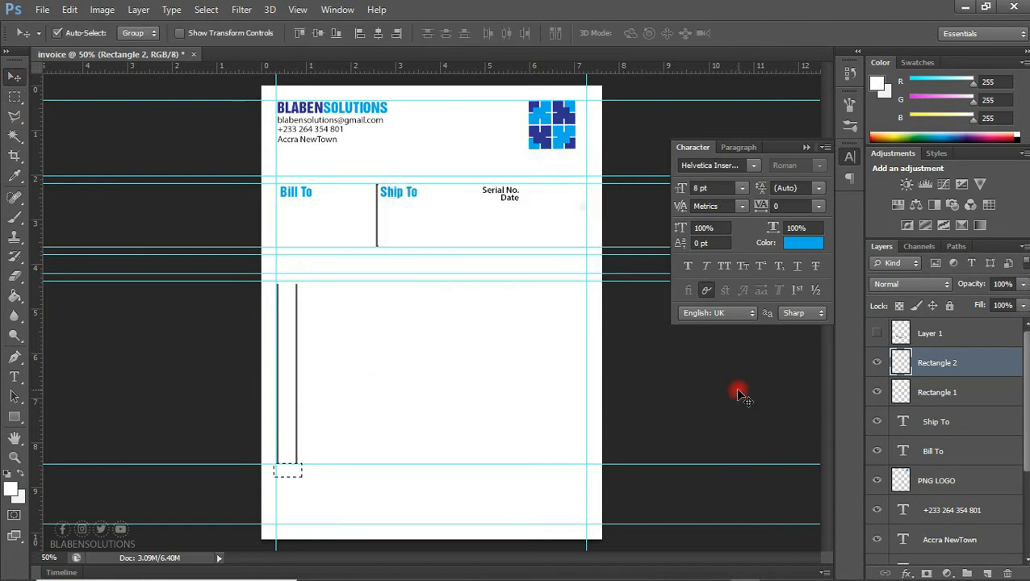
pyautogui.moveTo(288, 474); pyautogui.dragTo(374, 411)
pyautogui.click(523, 232)
pyautogui.press('Up')
pyautogui.press('Return')
pyautogui.hotkey('ctrl', 'd')
pyautogui.press('m')
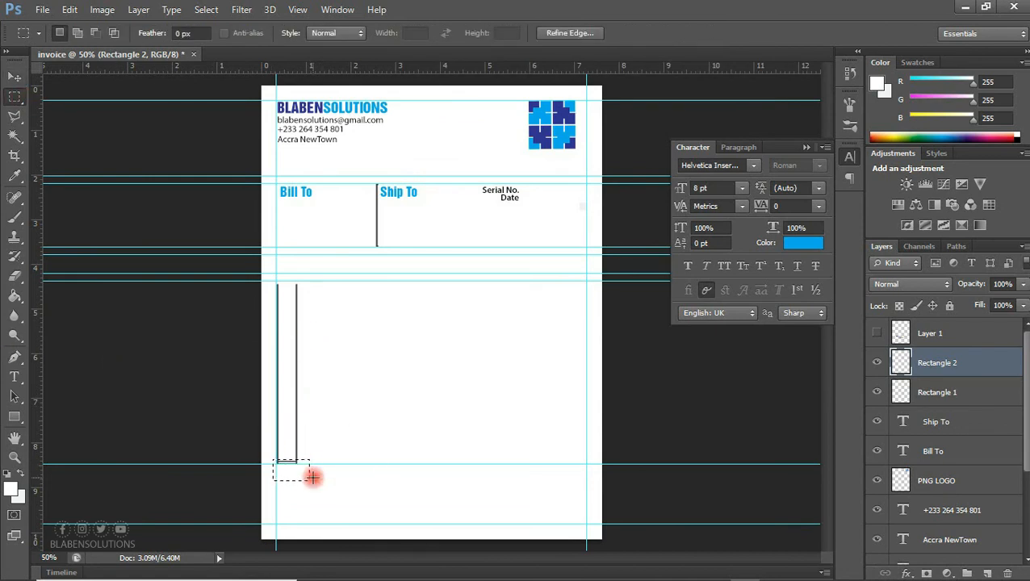
pyautogui.click(877, 364)
pyautogui.click(877, 364)
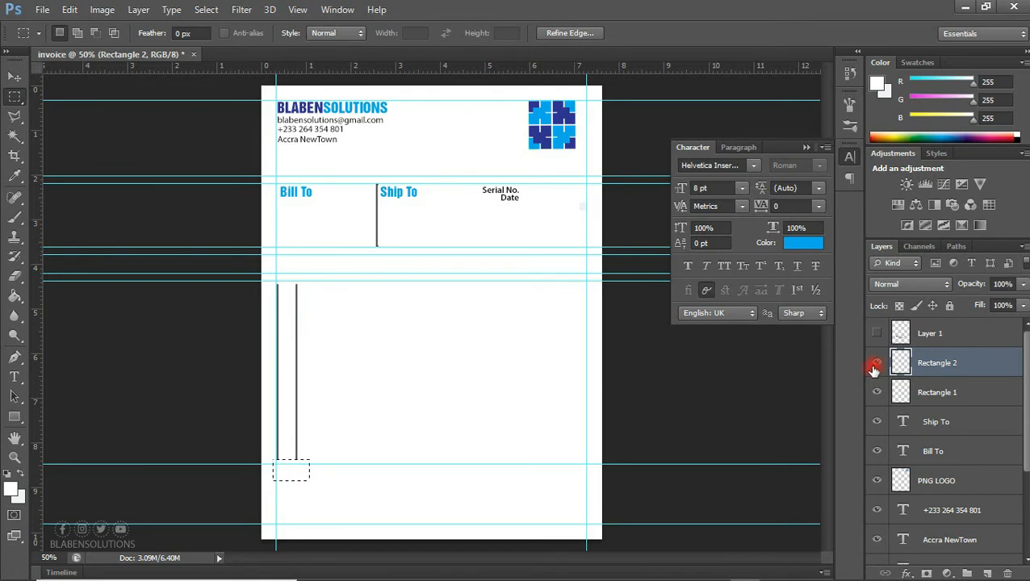
# Deselect and stretch the two vertical lines to meet the table area's upper and lower guides.
pyautogui.hotkey('ctrl', 'd')
pyautogui.press('v')
pyautogui.hotkey('ctrl', 't')
pyautogui.moveTo(296, 460); pyautogui.dragTo(300, 465)
pyautogui.press('Return')
pyautogui.press('Right')
pyautogui.press('Right')
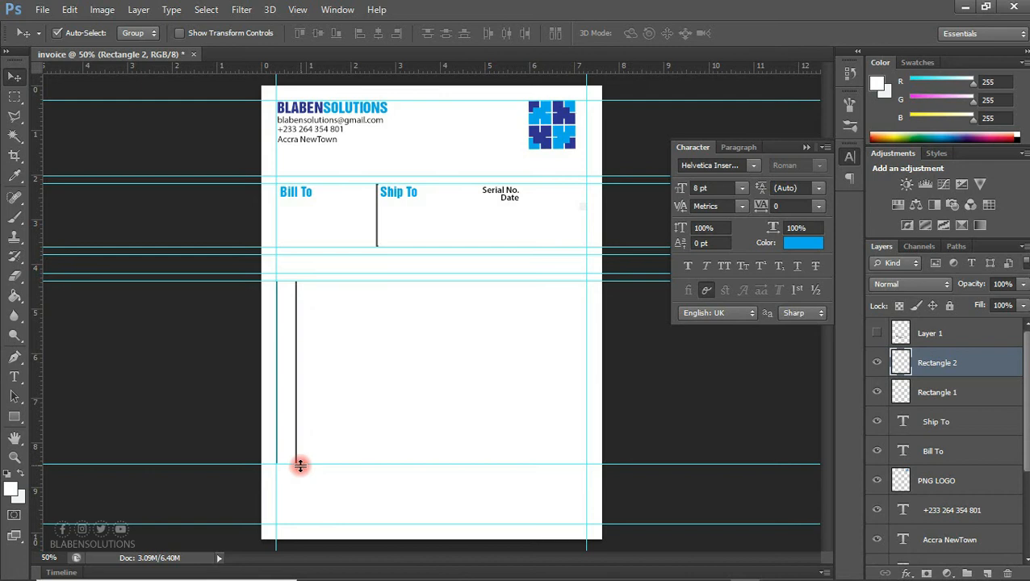
# Draw an unfilled rectangle about 216 x 484 px beside the narrow column, between the table guides, and rasterize its layer.
pyautogui.click(14, 417)
pyautogui.moveTo(297, 280); pyautogui.dragTo(377, 466)
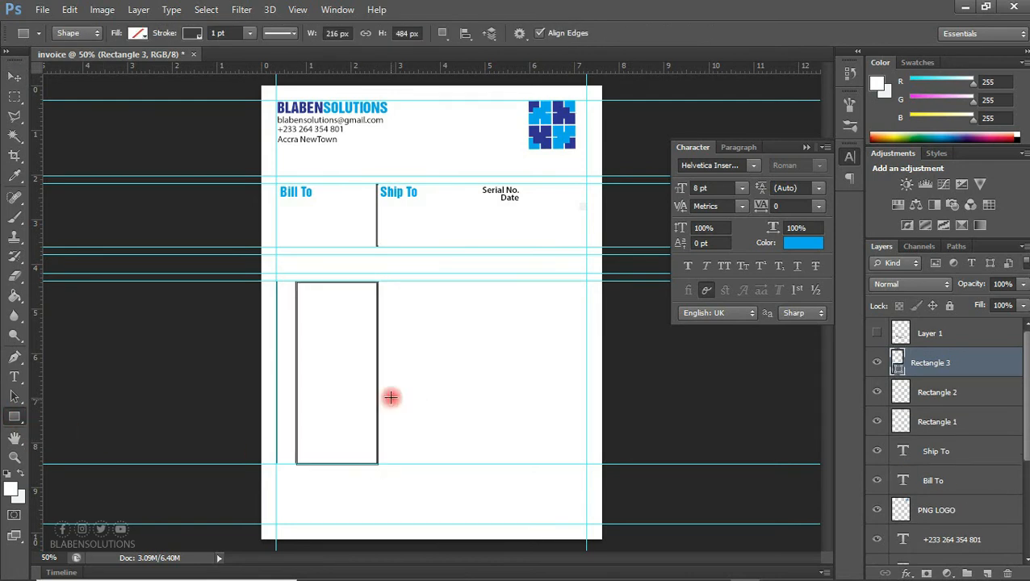
pyautogui.rightClick(932, 363)
pyautogui.click(678, 209)
# Erase the top and bottom edges of the wide table rectangle and deselect.
pyautogui.click(16, 99)
pyautogui.moveTo(293, 282); pyautogui.dragTo(390, 287)
pyautogui.press('Delete')
pyautogui.moveTo(290, 463); pyautogui.dragTo(382, 469)
pyautogui.press('Delete')
pyautogui.hotkey('ctrl', 'd')
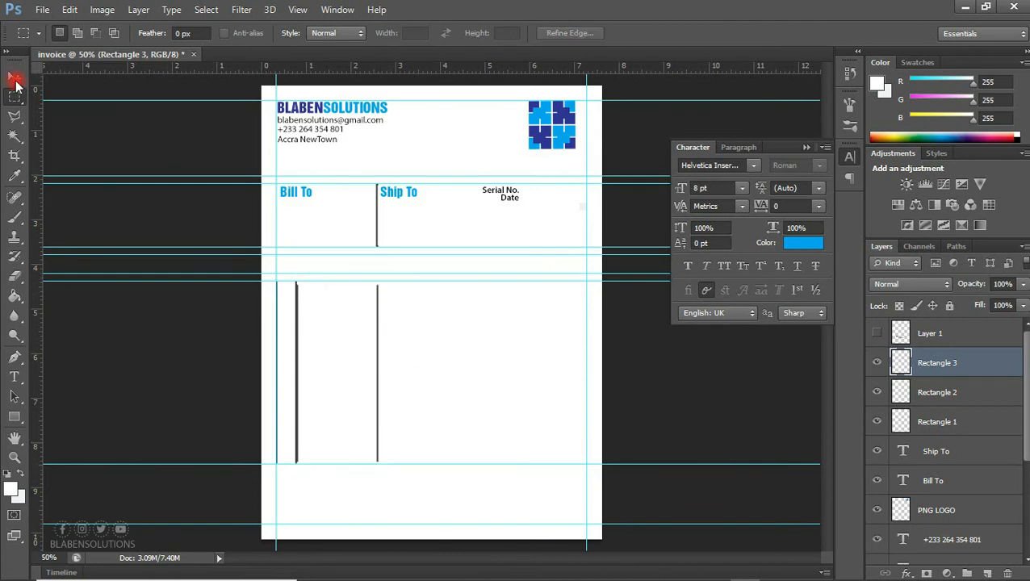
# Stretch the wide pair of vertical lines to the table guides and offset it slightly from the narrow column.
pyautogui.click(15, 77)
pyautogui.hotkey('ctrl', 't')
pyautogui.moveTo(380, 283); pyautogui.dragTo(381, 281)
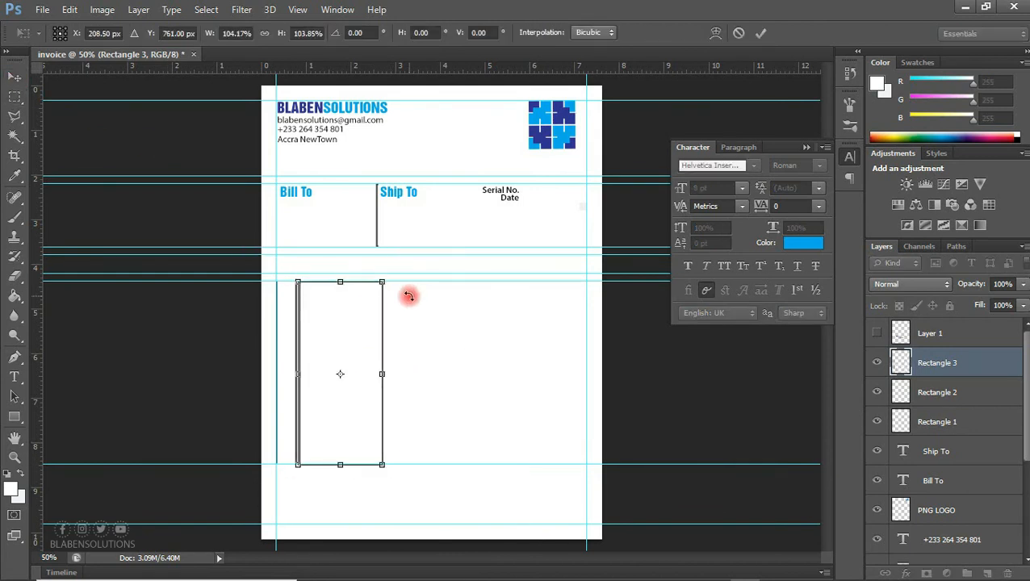
pyautogui.press('Return')
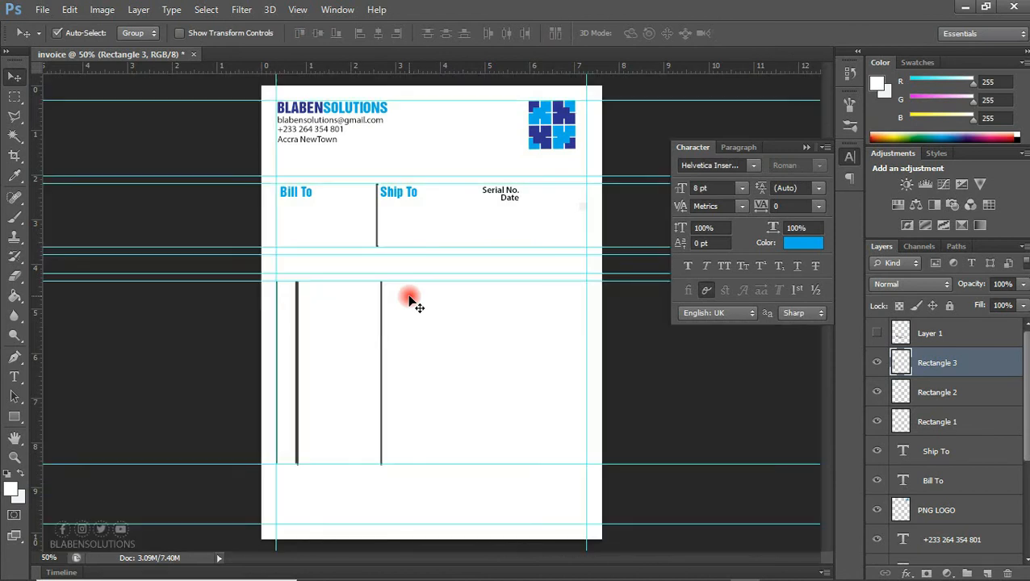
pyautogui.click(384, 318)
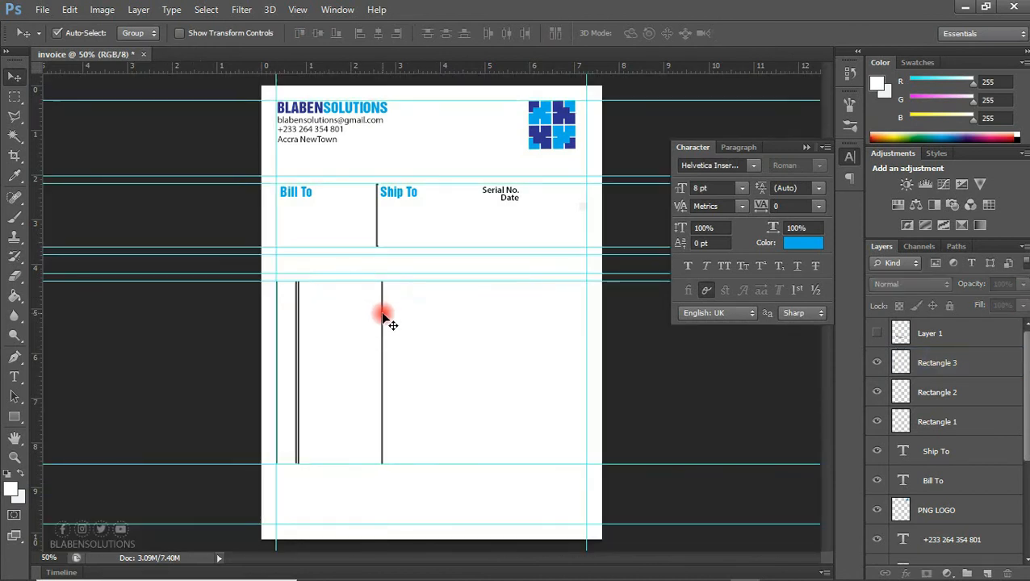
# Duplicate the Rectangle 3 line pair and place the copy directly to its right as another column.
pyautogui.click(878, 392)
pyautogui.click(877, 393)
pyautogui.click(877, 364)
pyautogui.click(901, 366)
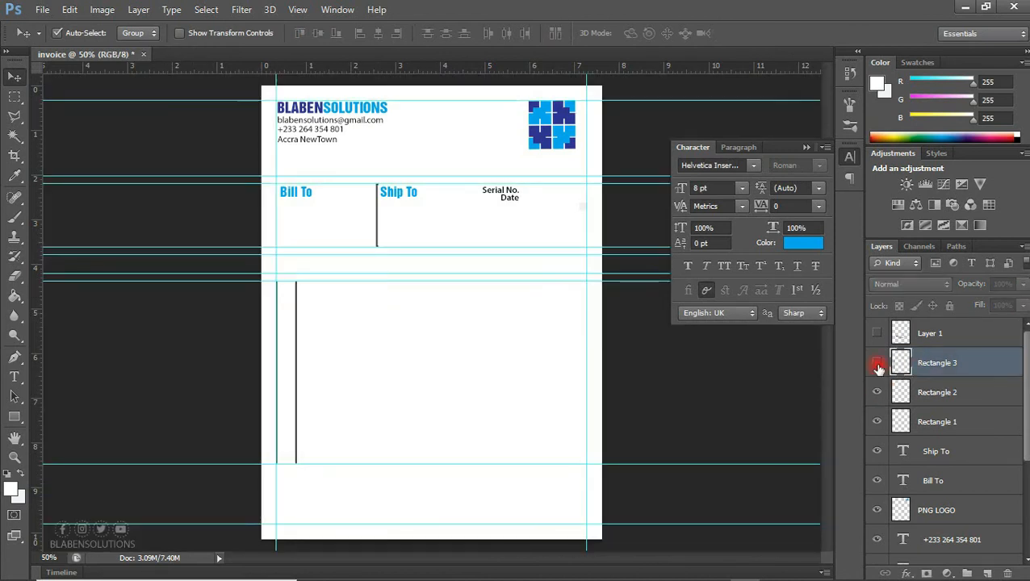
pyautogui.click(877, 364)
pyautogui.hotkey('ctrl', 'j')
pyautogui.hotkey('ctrl', 'shift', 'alt', 't')
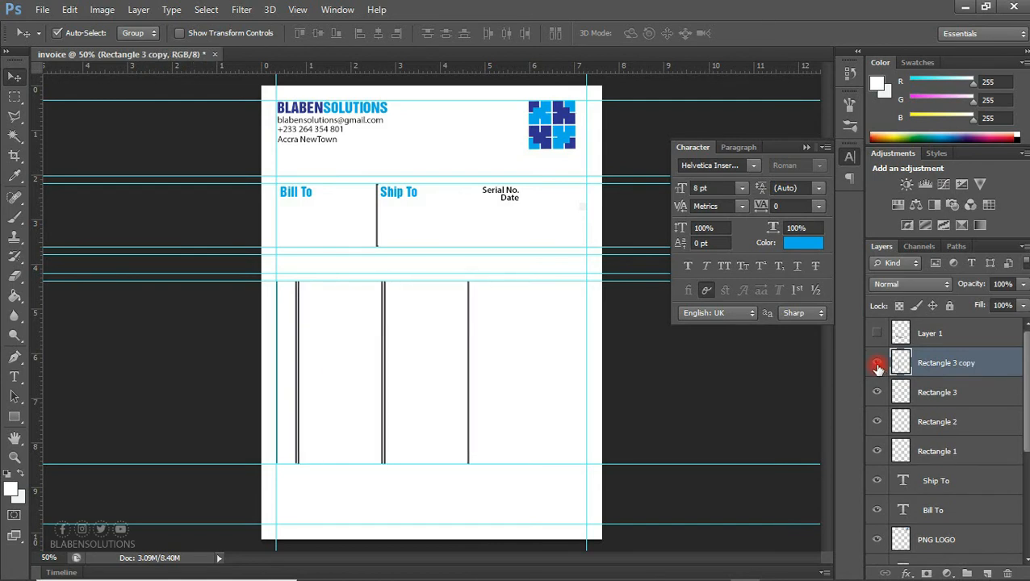
# Make a second copy of the wide line pair and move it right to form the last column.
pyautogui.hotkey('shift', 'Right')
pyautogui.hotkey('shift', 'Right')
pyautogui.hotkey('shift', 'Right')
pyautogui.hotkey('shift', 'Right')
pyautogui.hotkey('shift', 'Right')
pyautogui.hotkey('shift', 'Right')
pyautogui.hotkey('shift', 'Right')
pyautogui.hotkey('shift', 'Right')
pyautogui.hotkey('shift', 'Right')
pyautogui.hotkey('shift', 'Right')
pyautogui.hotkey('shift', 'Right')
pyautogui.hotkey('shift', 'Right')
pyautogui.hotkey('shift', 'Right')
pyautogui.hotkey('shift', 'Right')
pyautogui.hotkey('shift', 'Right')
pyautogui.hotkey('shift', 'Right')
pyautogui.hotkey('shift', 'Right')
pyautogui.hotkey('shift', 'Right')
pyautogui.hotkey('shift', 'Right')
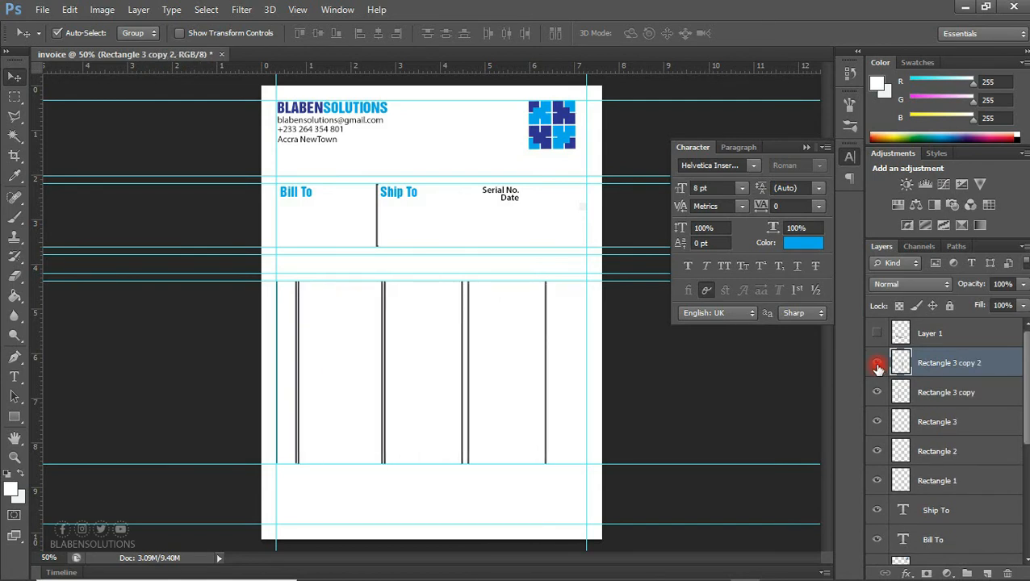
# Narrow the last line pair to about 1.5 cm wide and nudge it right, close to the preceding column's line.
pyautogui.hotkey('ctrl', 't')
pyautogui.moveTo(540, 373); pyautogui.dragTo(532, 372)
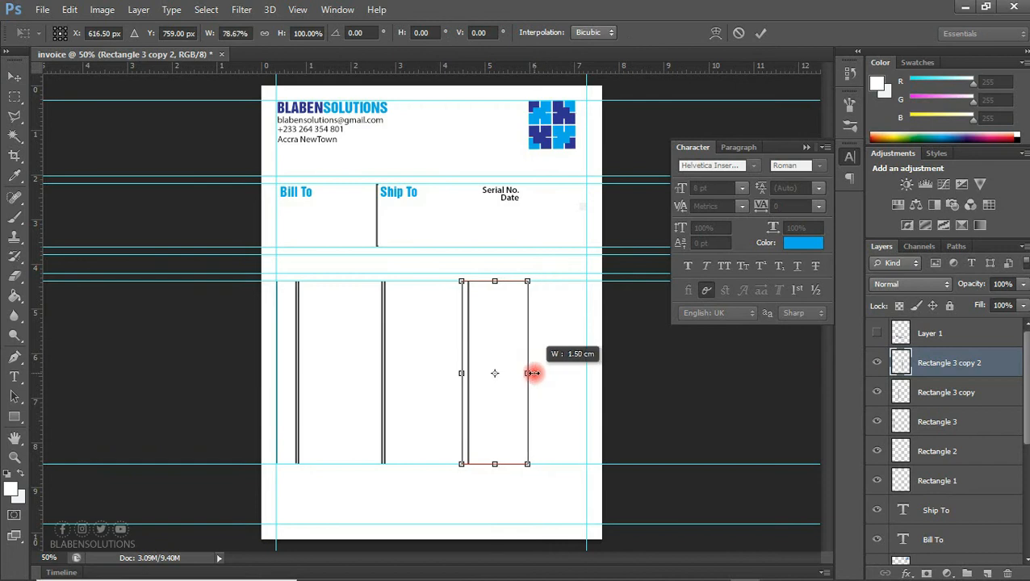
pyautogui.press('Return')
pyautogui.press('Right')
pyautogui.press('Right')
pyautogui.press('Right')
pyautogui.press('Right')
pyautogui.press('Right')
pyautogui.press('Right')
pyautogui.press('Right')
pyautogui.press('Right')
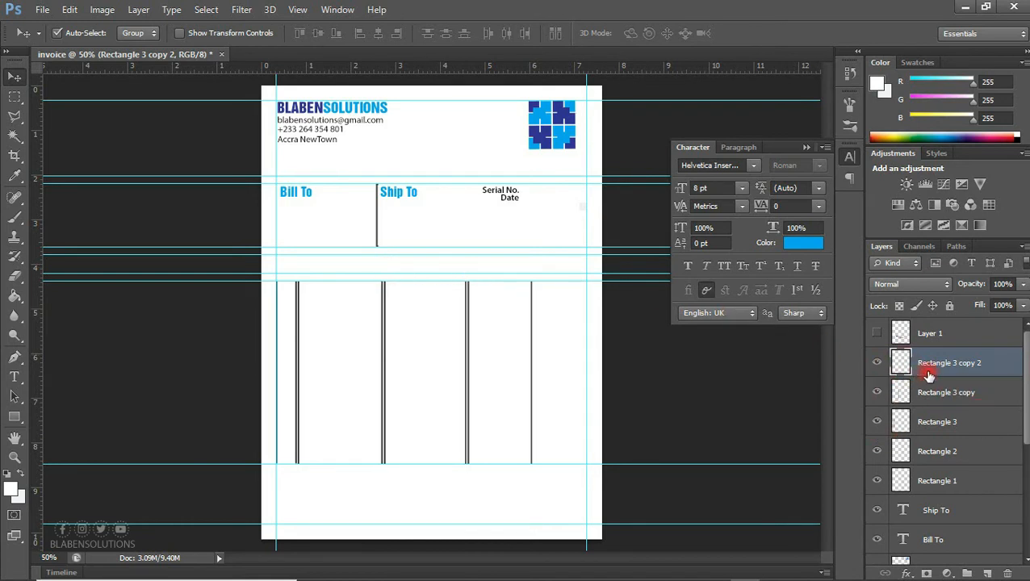
# Merge all the rectangle line layers, from Rectangle 1 to Rectangle 3 copy 2, into one layer.
pyautogui.keyDown('shift'); pyautogui.click(940, 482); pyautogui.keyUp('shift')
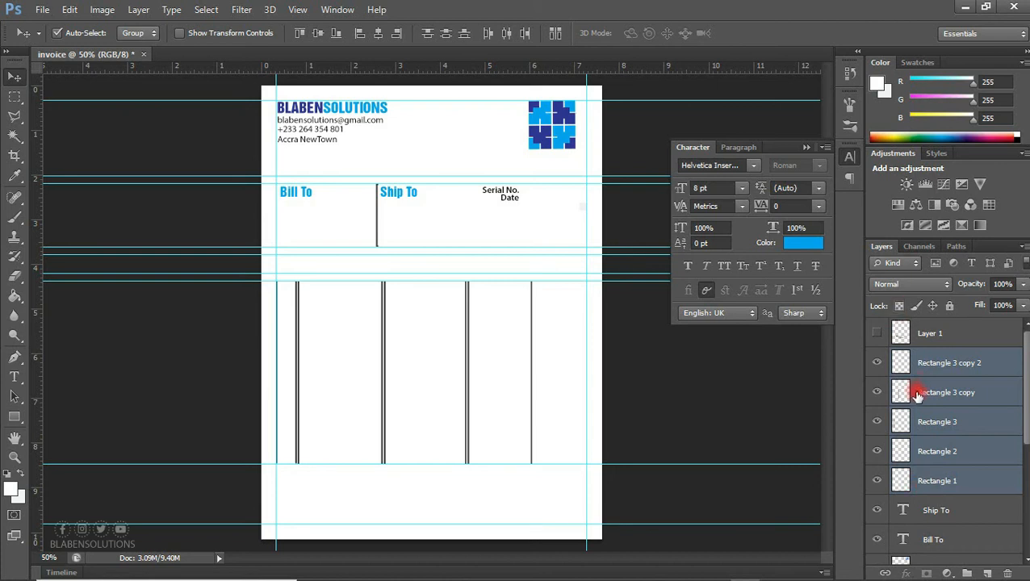
pyautogui.hotkey('ctrl', 'e')
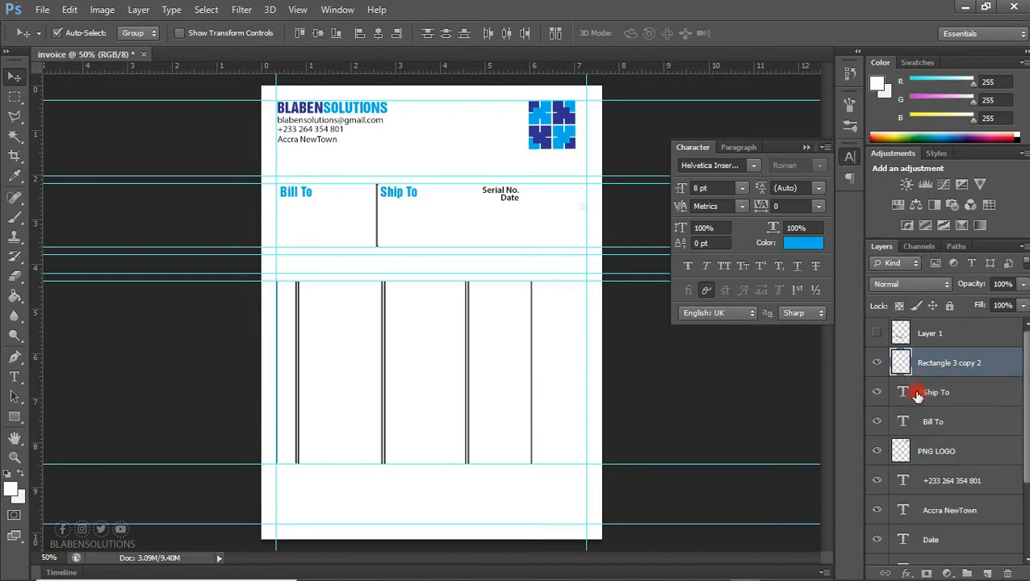
pyautogui.click(878, 364)
pyautogui.click(878, 364)
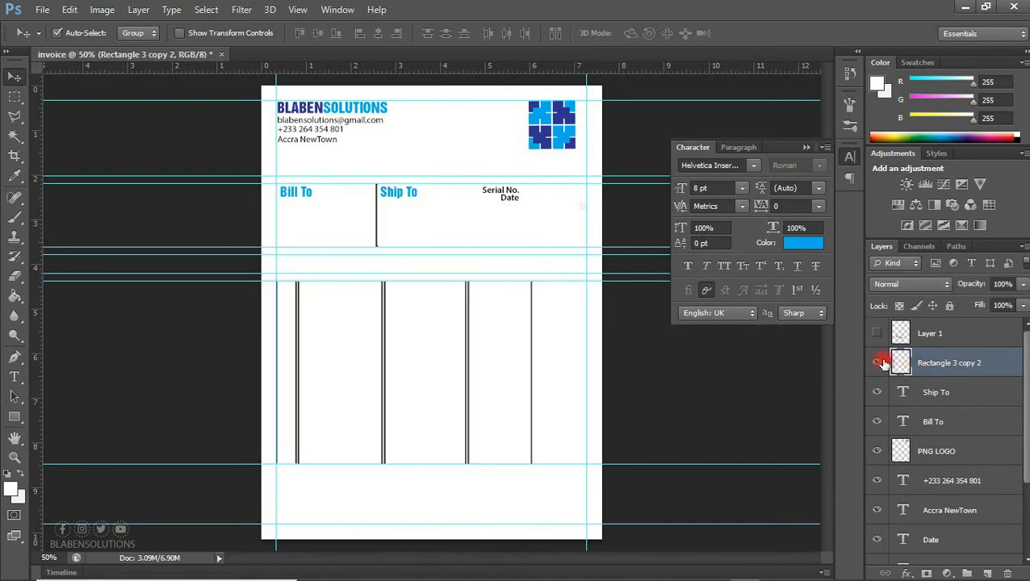
pyautogui.doubleClick(900, 364)
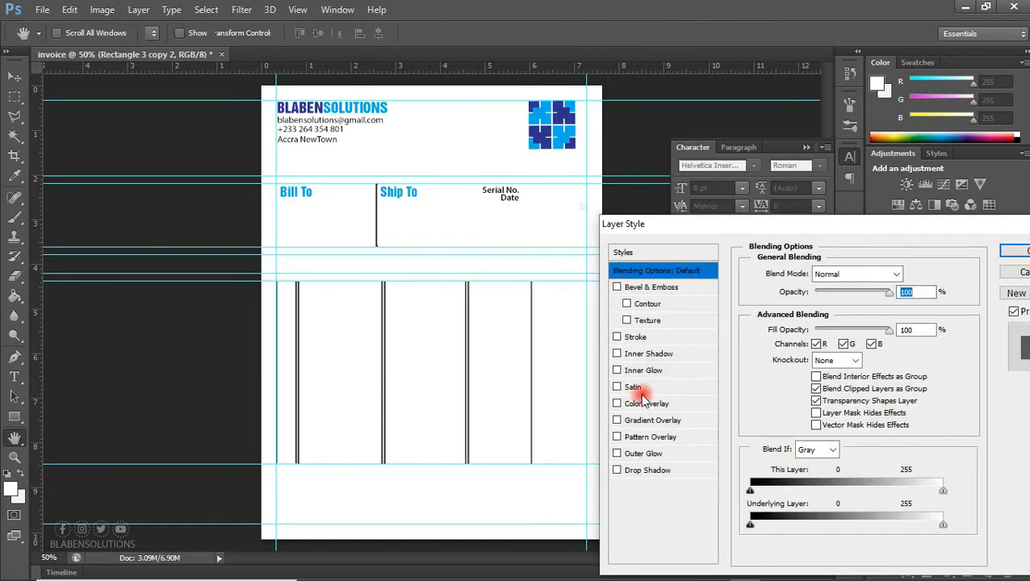
pyautogui.click(1017, 275)
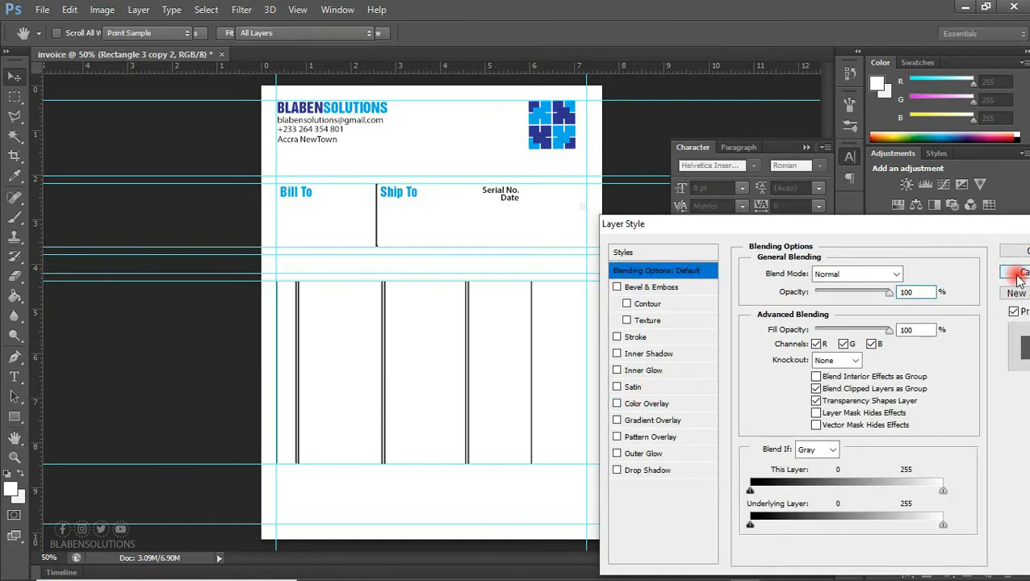
pyautogui.click(900, 364)
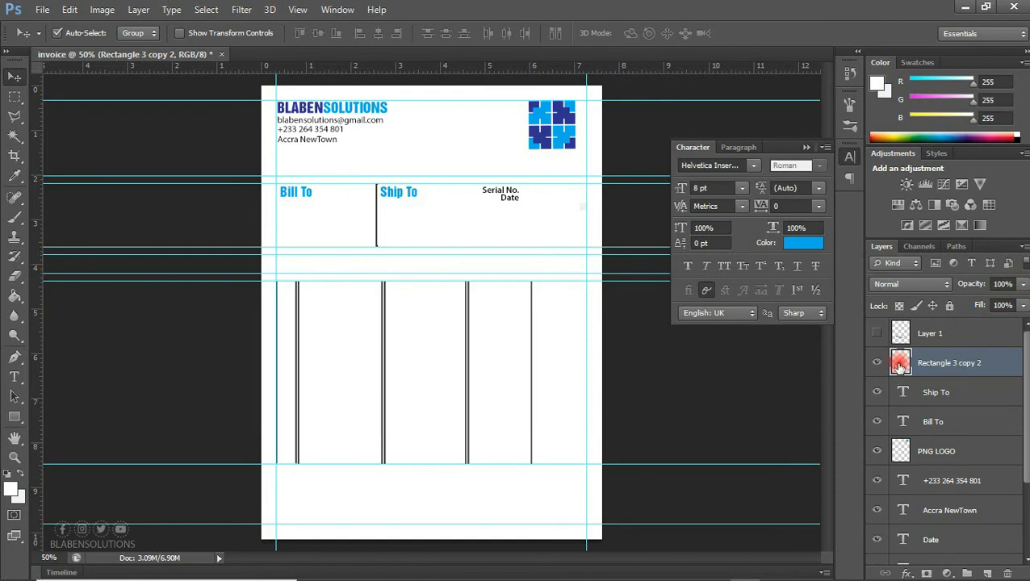
# Apply a Color Overlay to the merged lines layer using the light blue 00aeef sampled from the logo.
pyautogui.doubleClick(900, 365)
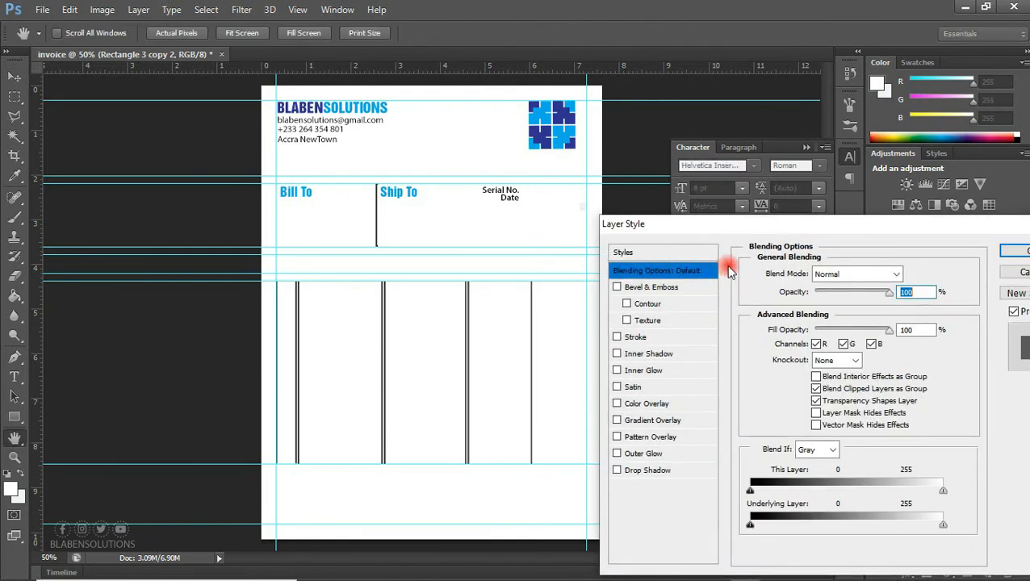
pyautogui.click(648, 404)
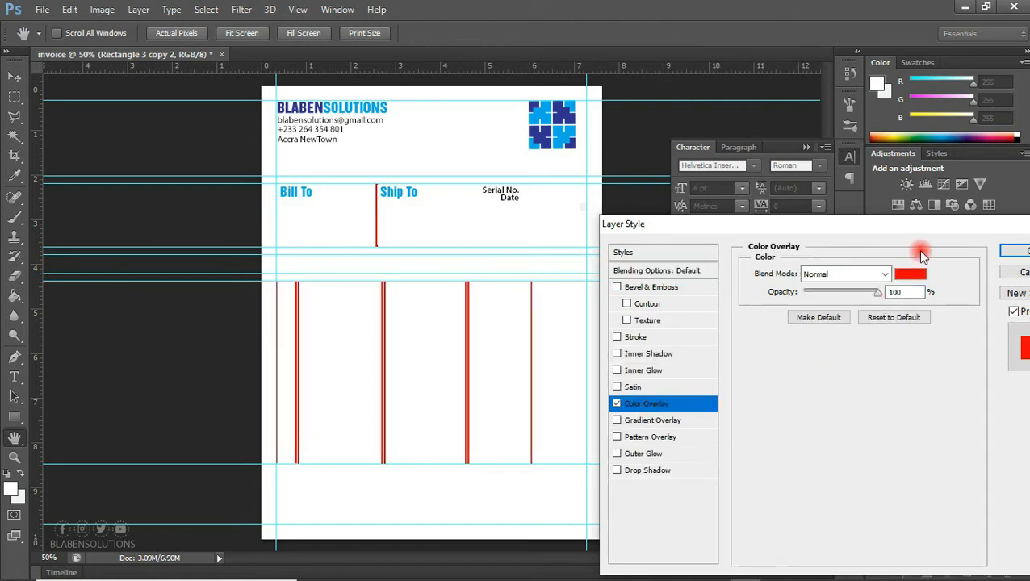
pyautogui.click(912, 276)
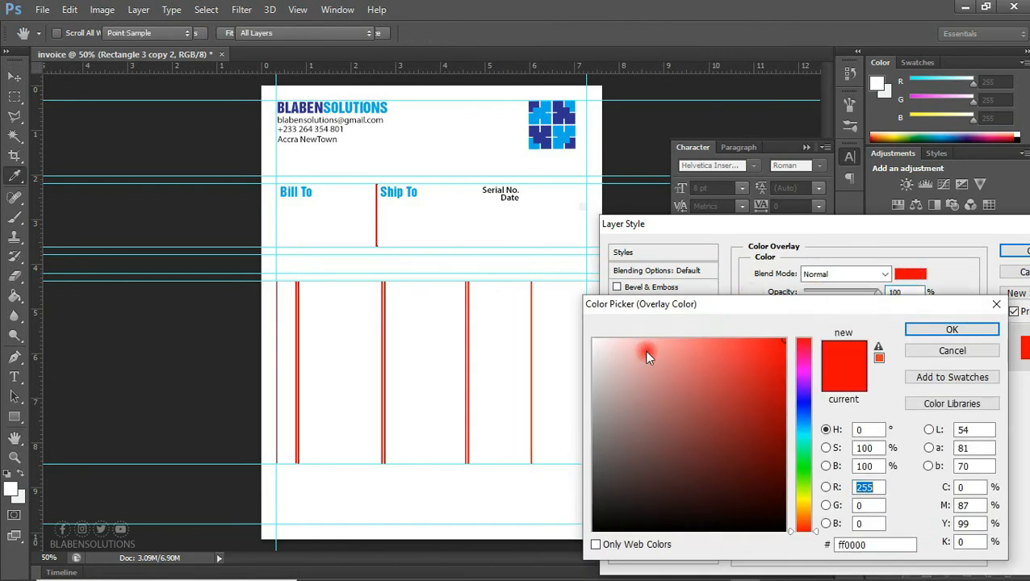
pyautogui.click(563, 131)
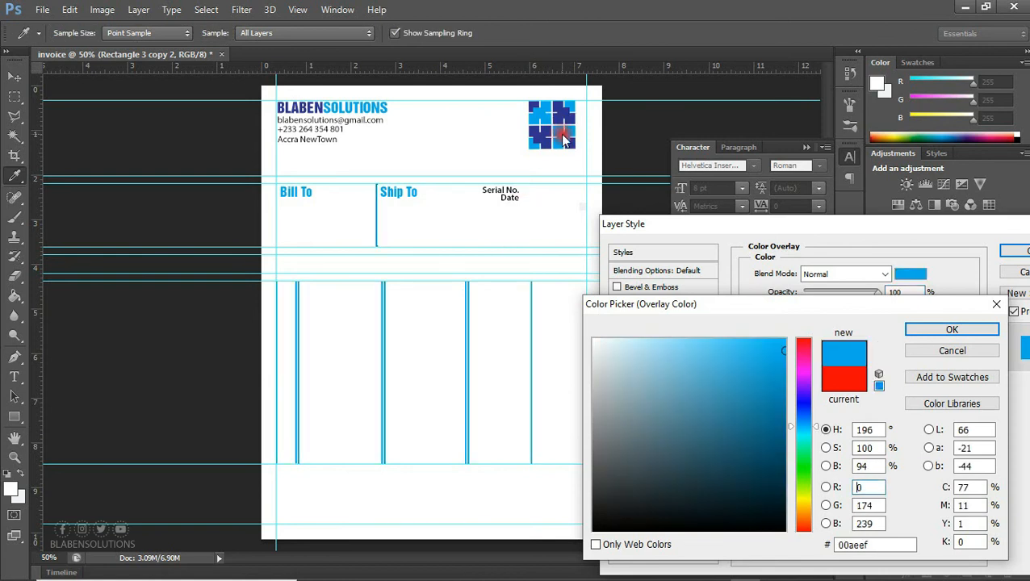
pyautogui.click(950, 330)
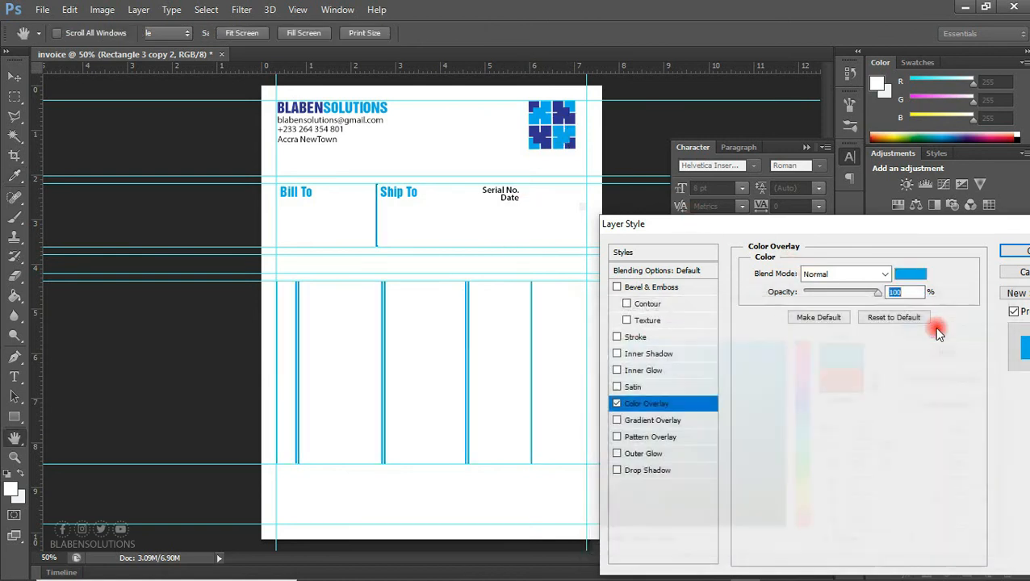
pyautogui.click(1014, 255)
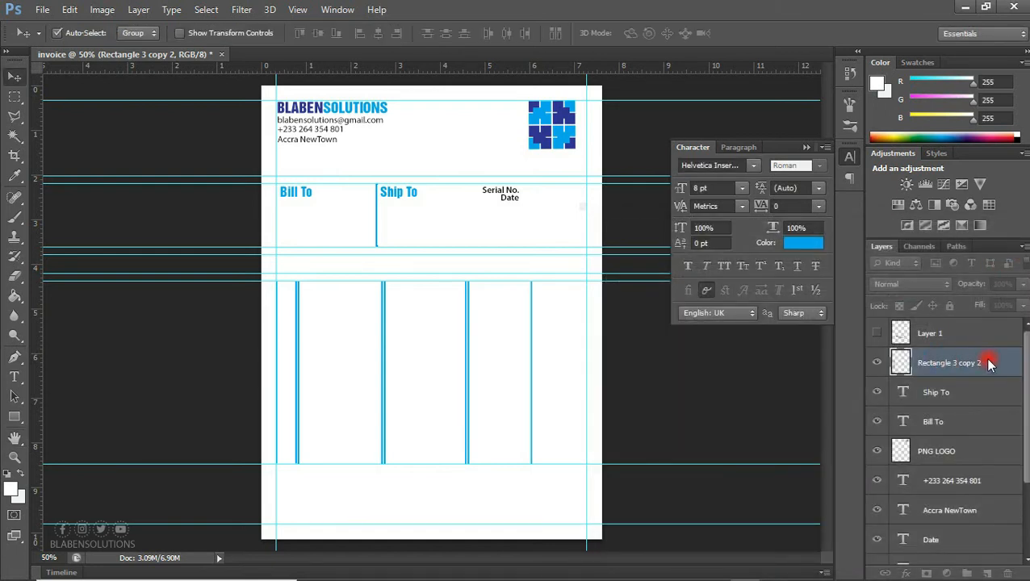
# Review the Color Overlay settings and available layer effects of the merged lines layer without changing them.
pyautogui.rightClick(990, 364)
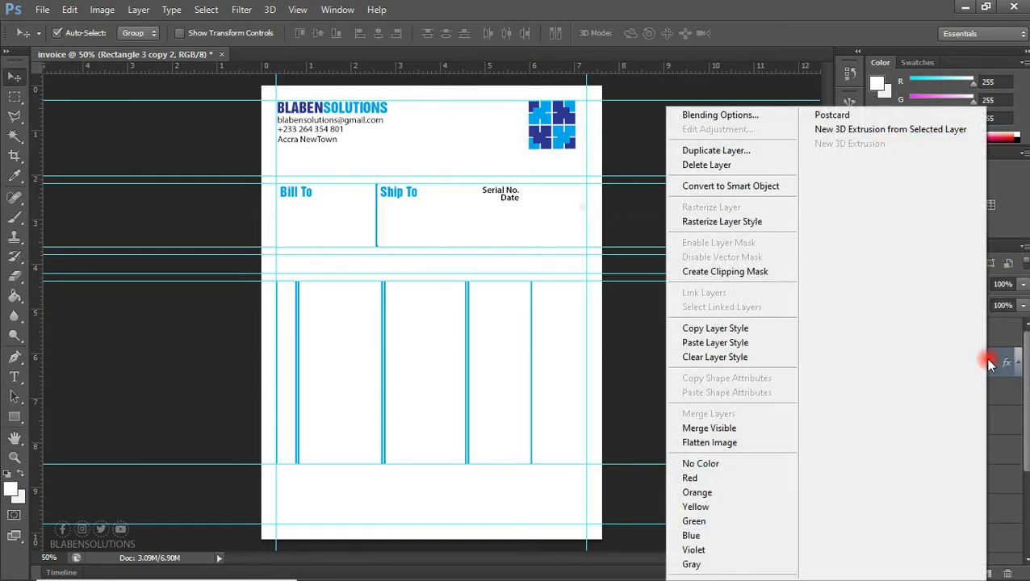
pyautogui.click(729, 114)
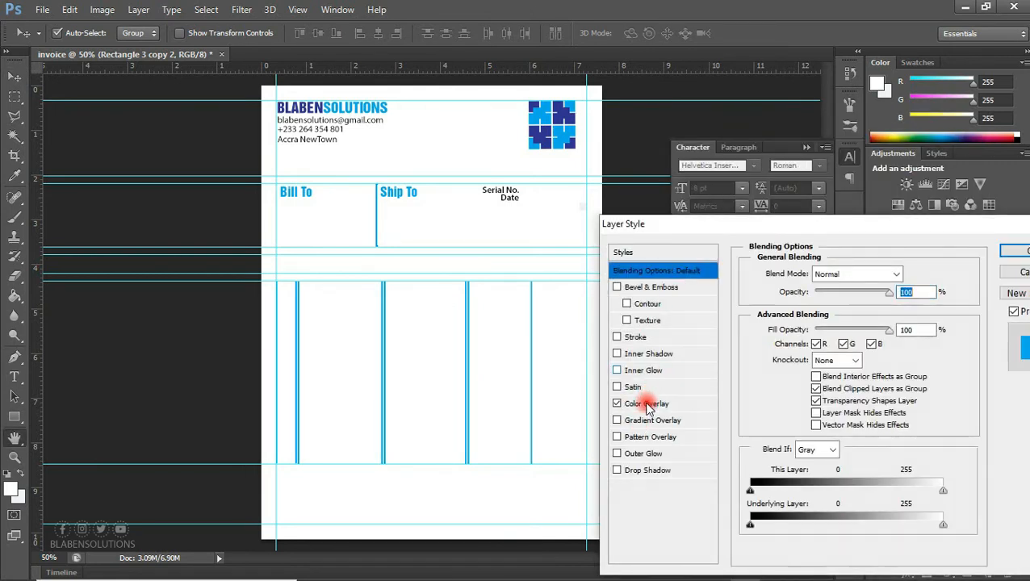
pyautogui.click(646, 404)
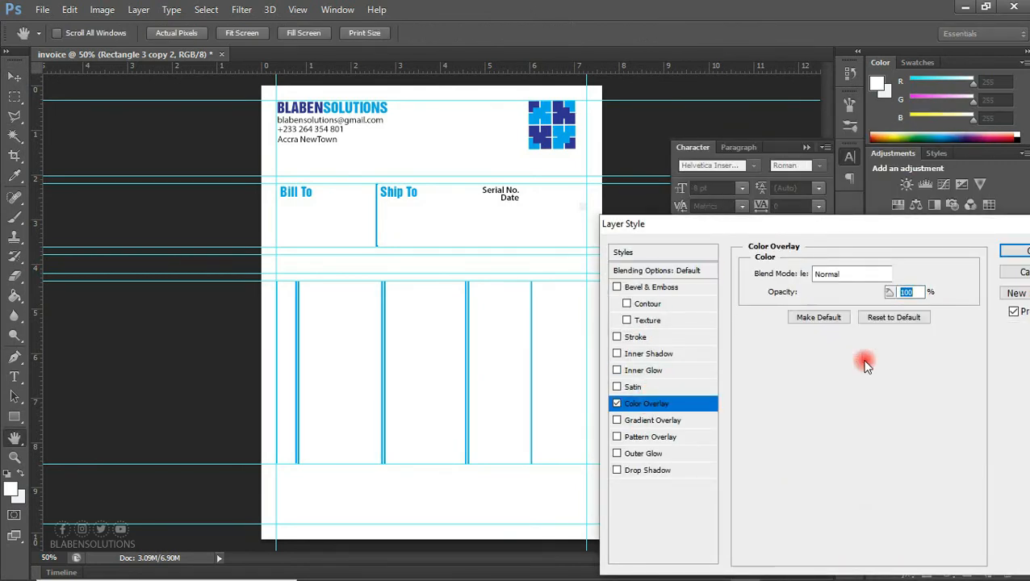
pyautogui.click(1021, 275)
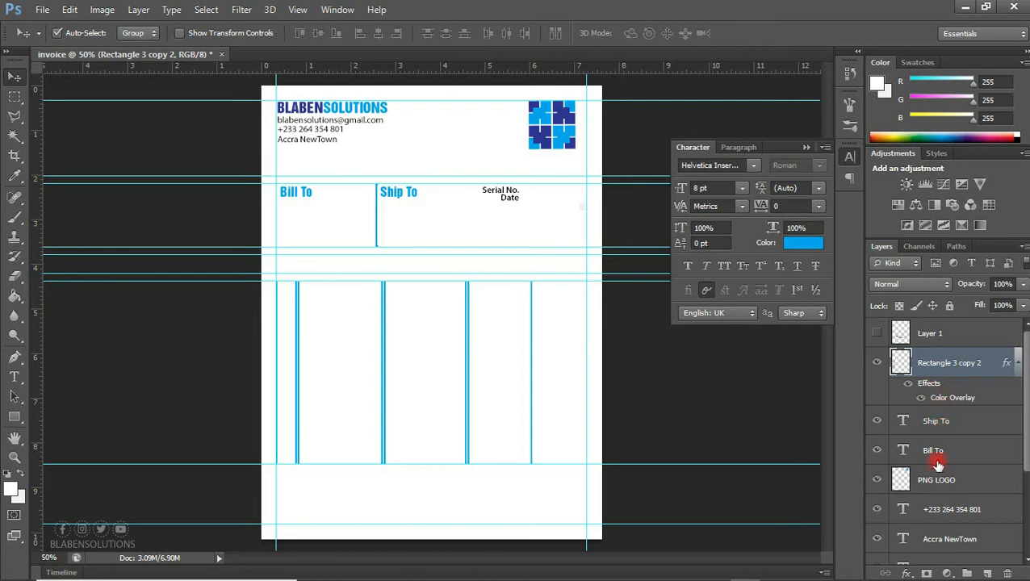
pyautogui.click(905, 574)
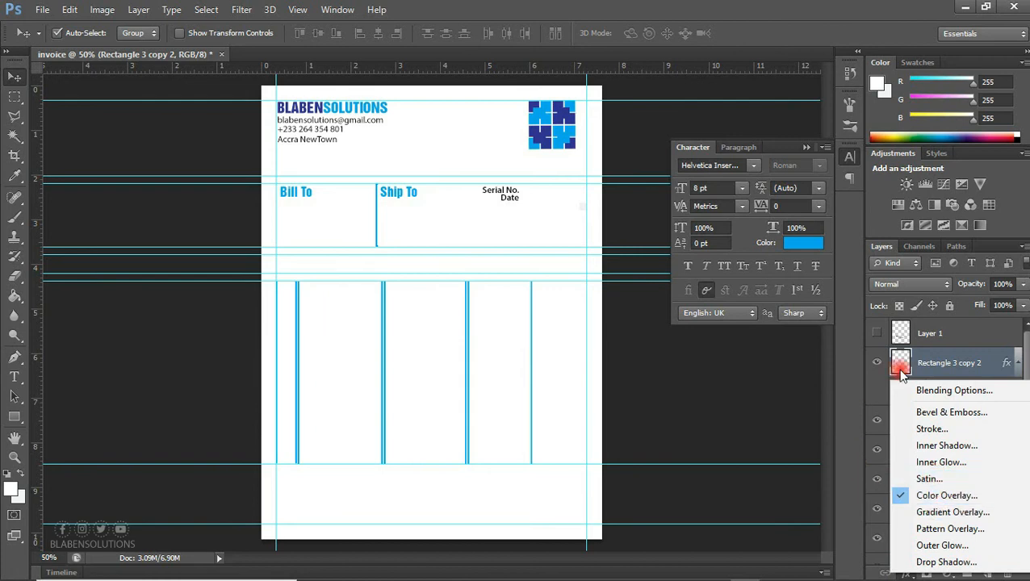
pyautogui.click(891, 358)
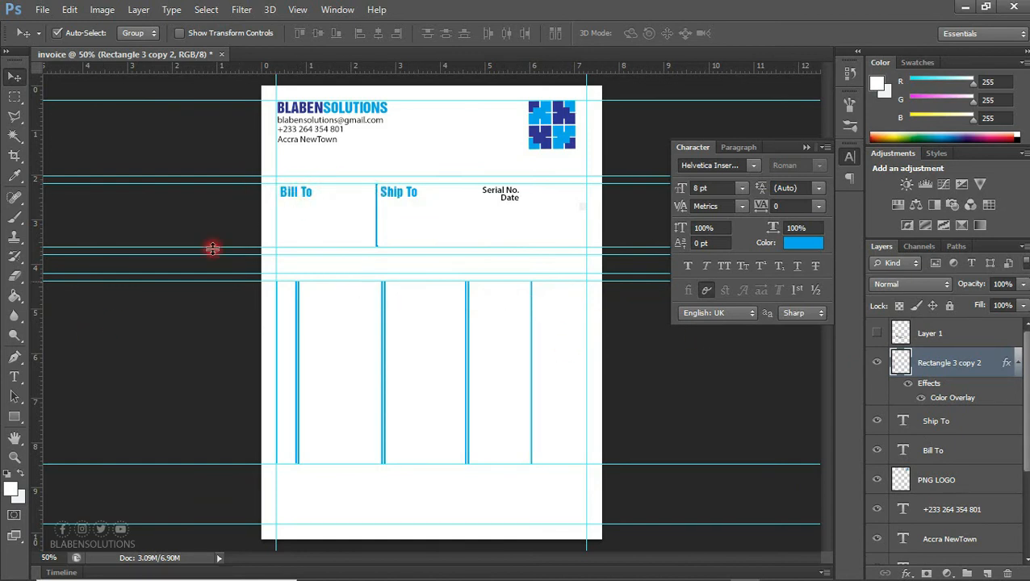
# Duplicate the Bill To label and move the copy straight down into the band between the guides above the table columns.
pyautogui.click(288, 195)
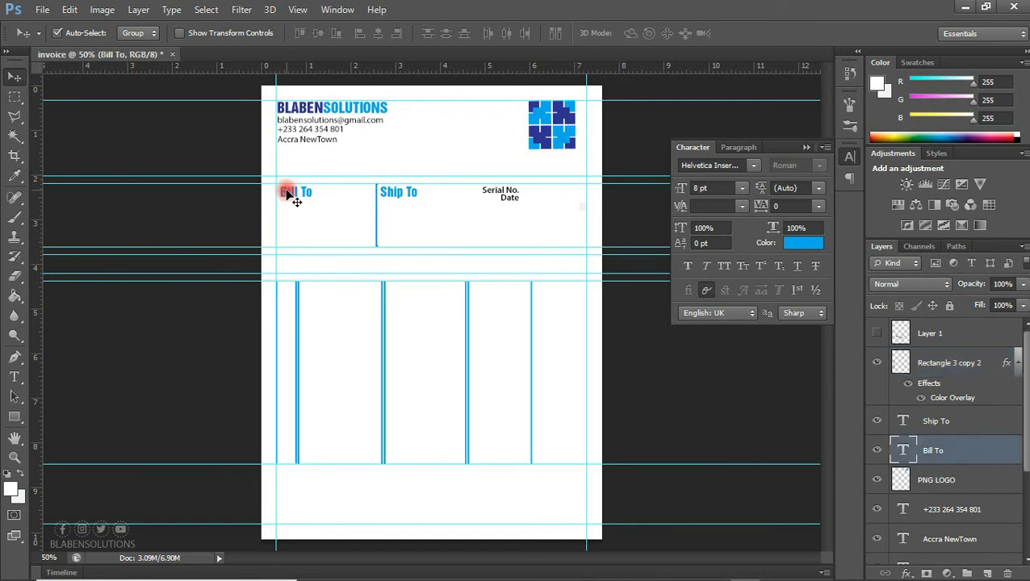
pyautogui.hotkey('ctrl', 'j')
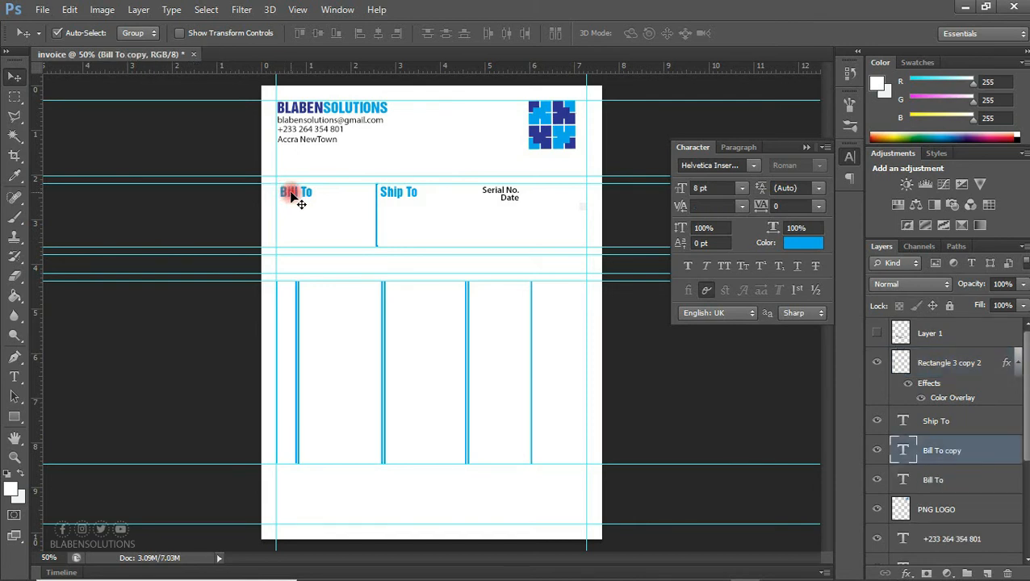
pyautogui.hotkey('shift', 'Down')
pyautogui.hotkey('shift', 'Down')
pyautogui.hotkey('shift', 'Down')
pyautogui.hotkey('shift', 'Down')
pyautogui.hotkey('shift', 'Down')
pyautogui.hotkey('shift', 'Down')
pyautogui.hotkey('shift', 'Down')
pyautogui.hotkey('shift', 'Down')
pyautogui.hotkey('shift', 'Down')
pyautogui.hotkey('shift', 'Down')
pyautogui.hotkey('shift', 'Down')
pyautogui.hotkey('shift', 'Down')
pyautogui.hotkey('shift', 'Down')
pyautogui.hotkey('shift', 'Down')
pyautogui.hotkey('shift', 'Down')
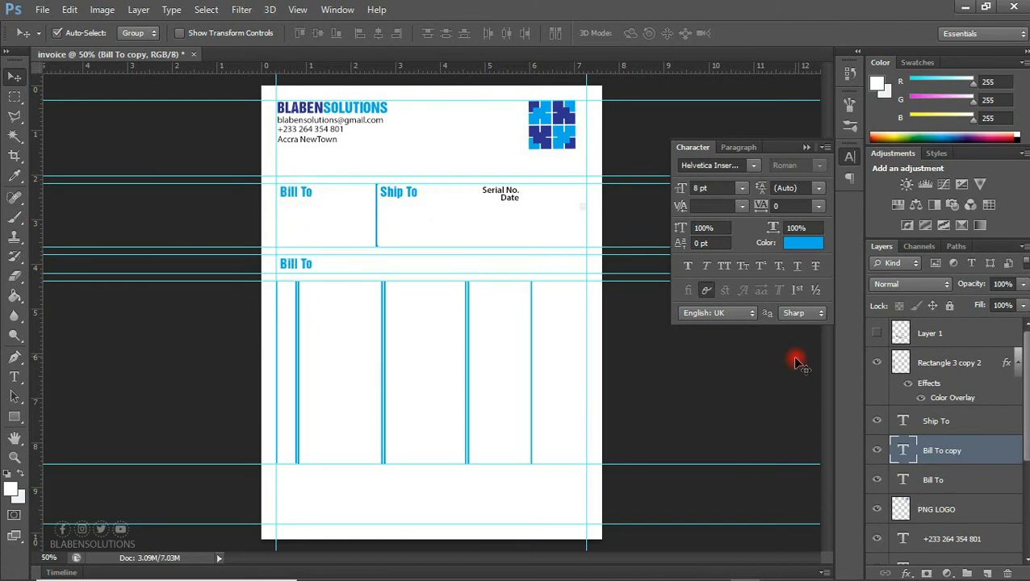
# Change the text of the copied label above the first table column to SN.
pyautogui.doubleClick(904, 450)
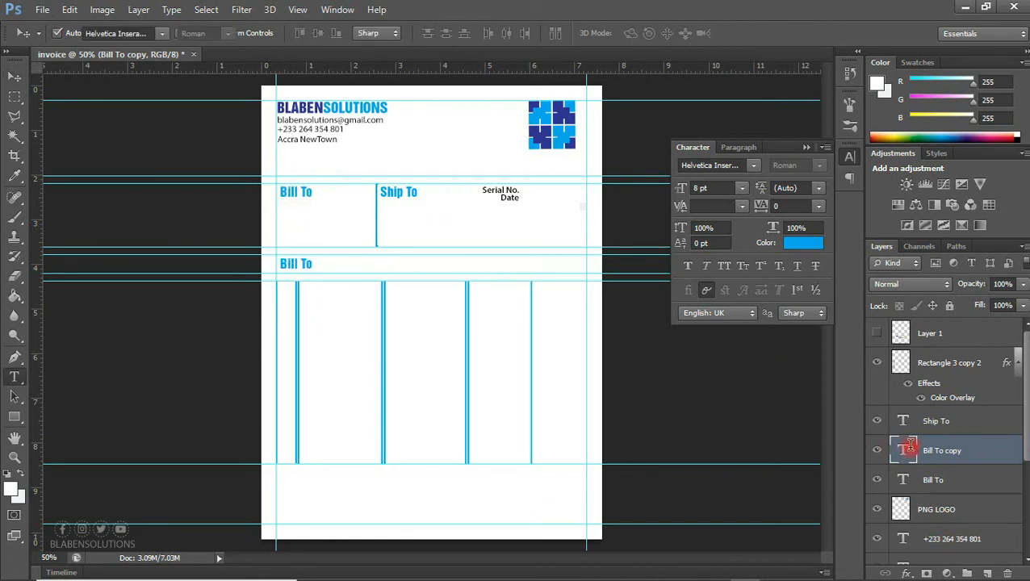
pyautogui.press('Right')
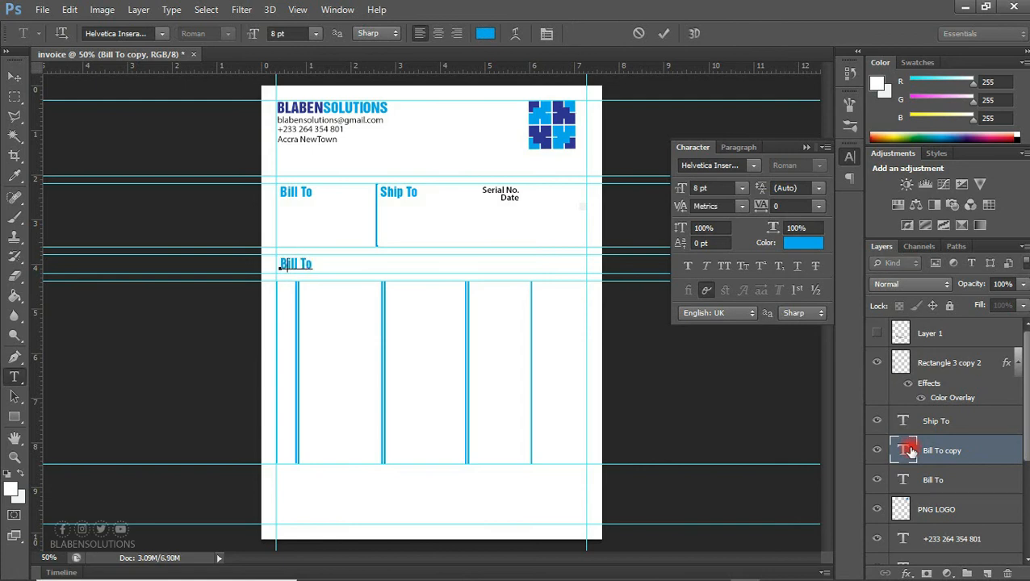
pyautogui.write('Sh')
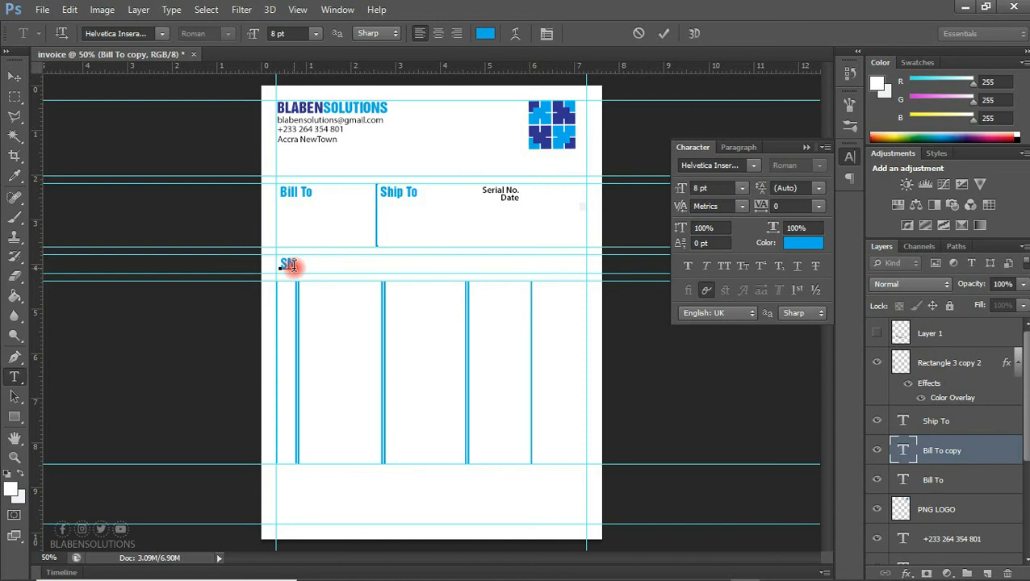
pyautogui.click(14, 76)
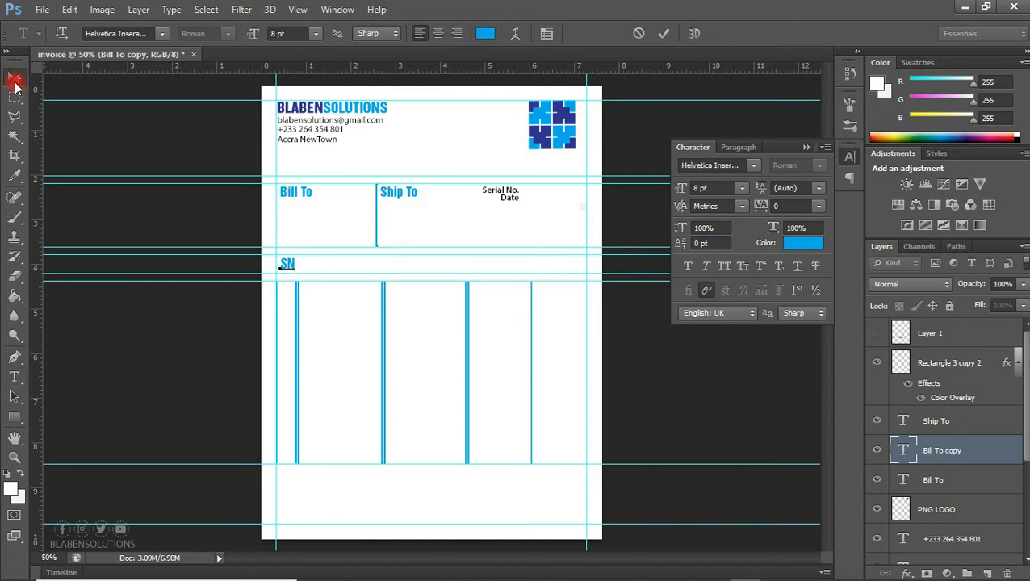
# Set the SN label's font size to 7 pt.
pyautogui.click(699, 187)
pyautogui.click(742, 187)
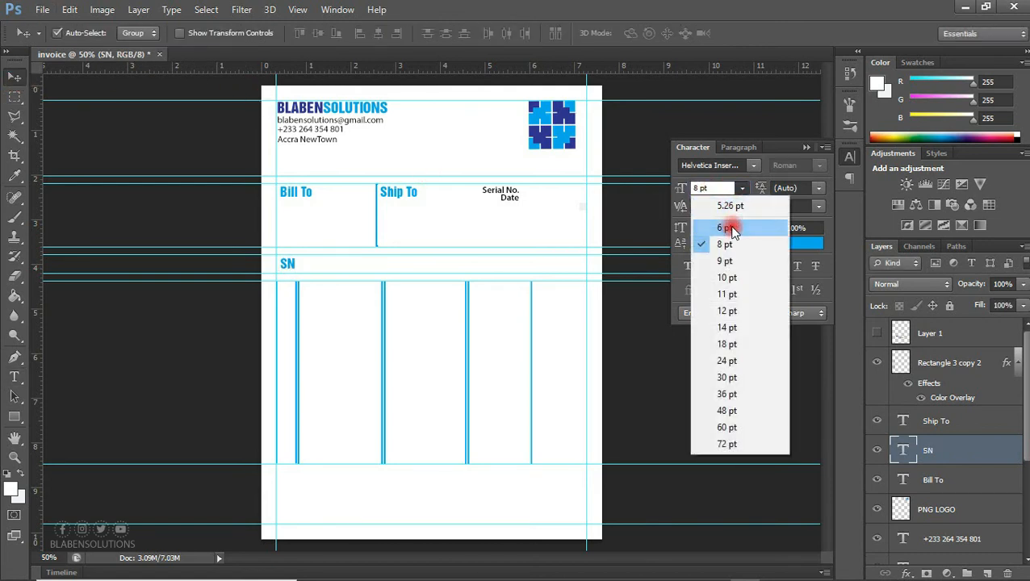
pyautogui.click(731, 228)
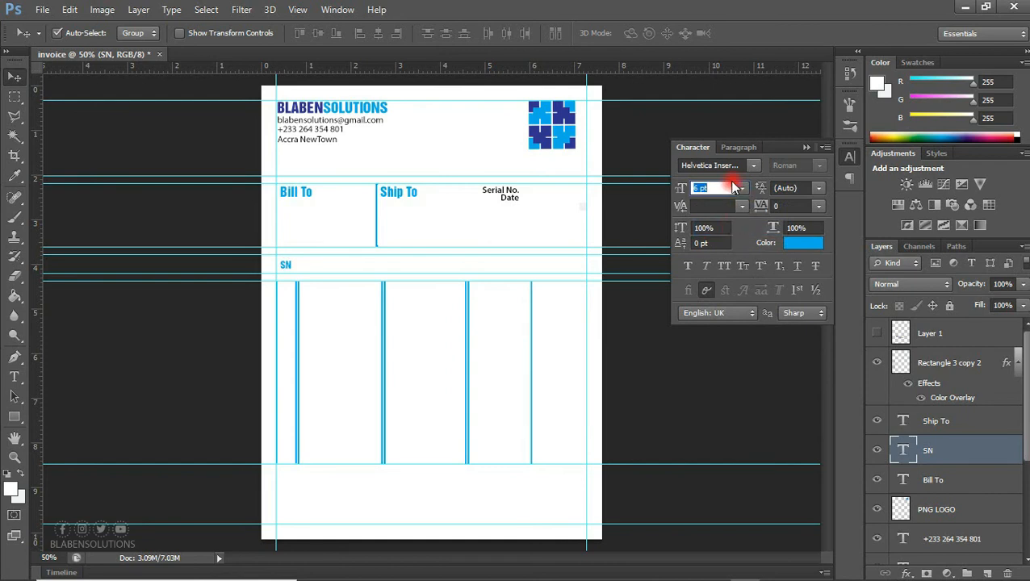
pyautogui.click(696, 187)
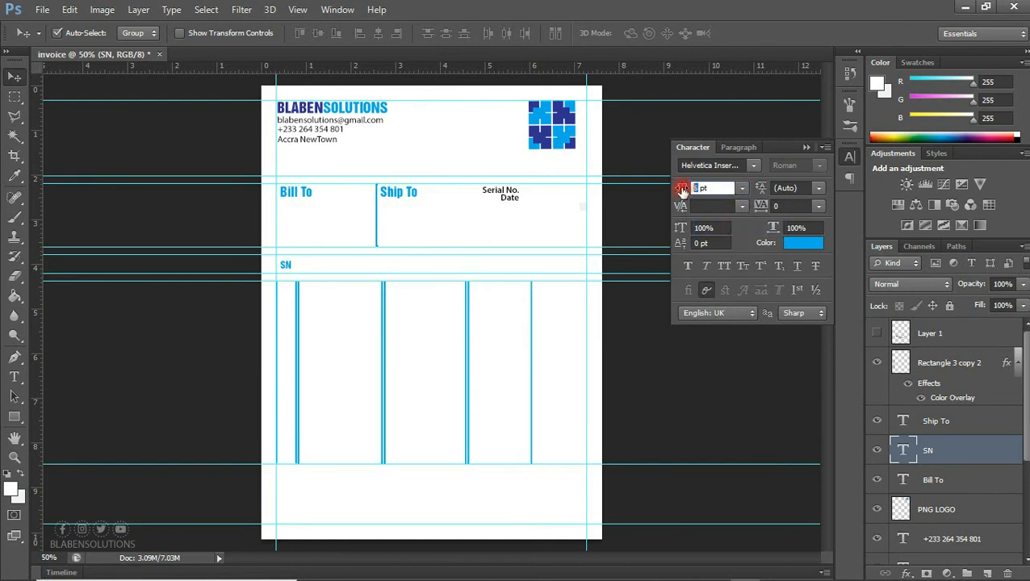
pyautogui.press('Return')
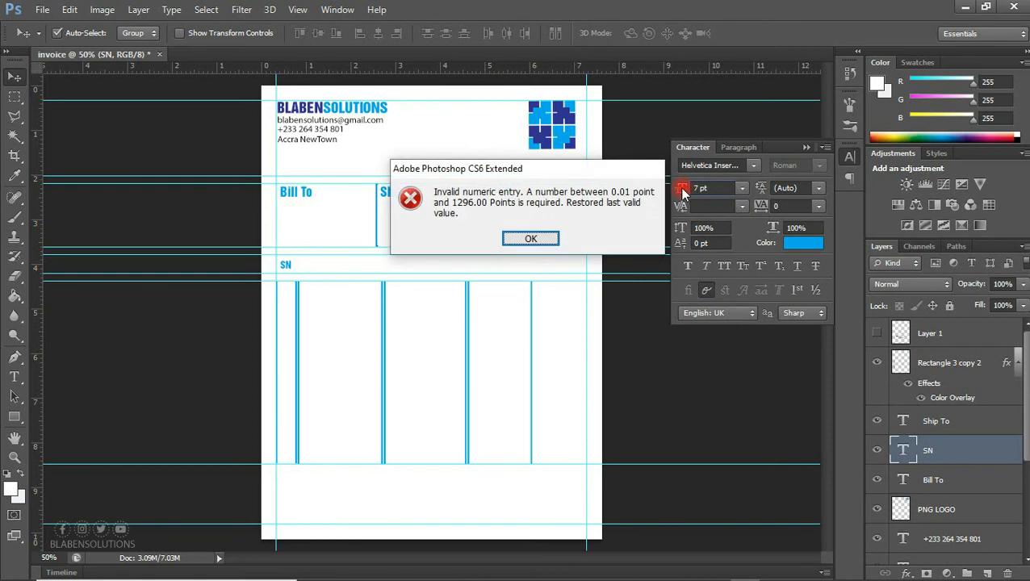
pyautogui.click(533, 238)
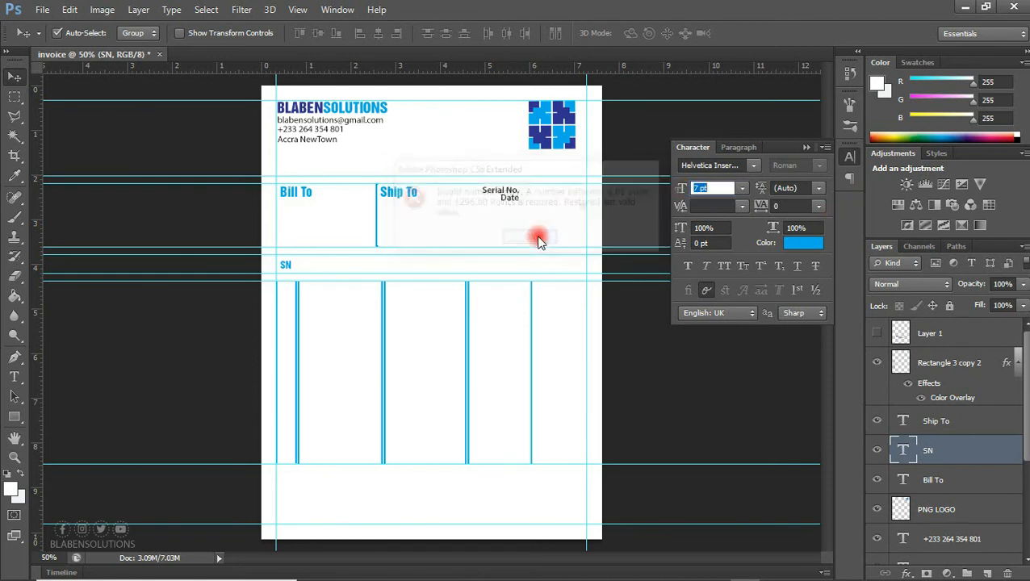
pyautogui.press('Return')
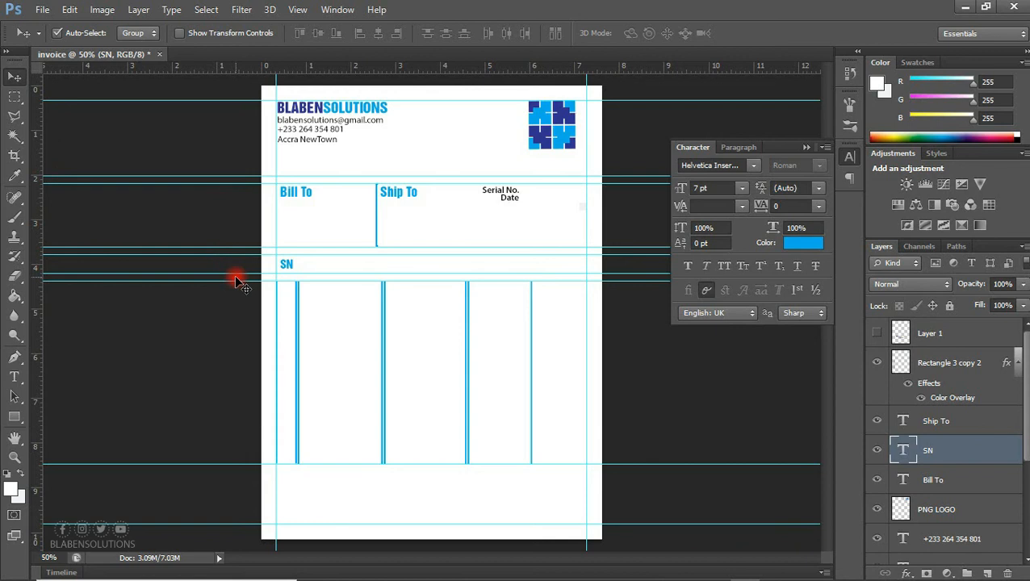
# Duplicate the SN label, place the copy above the second column and change its text to ITEM.
pyautogui.hotkey('ctrl', 'j')
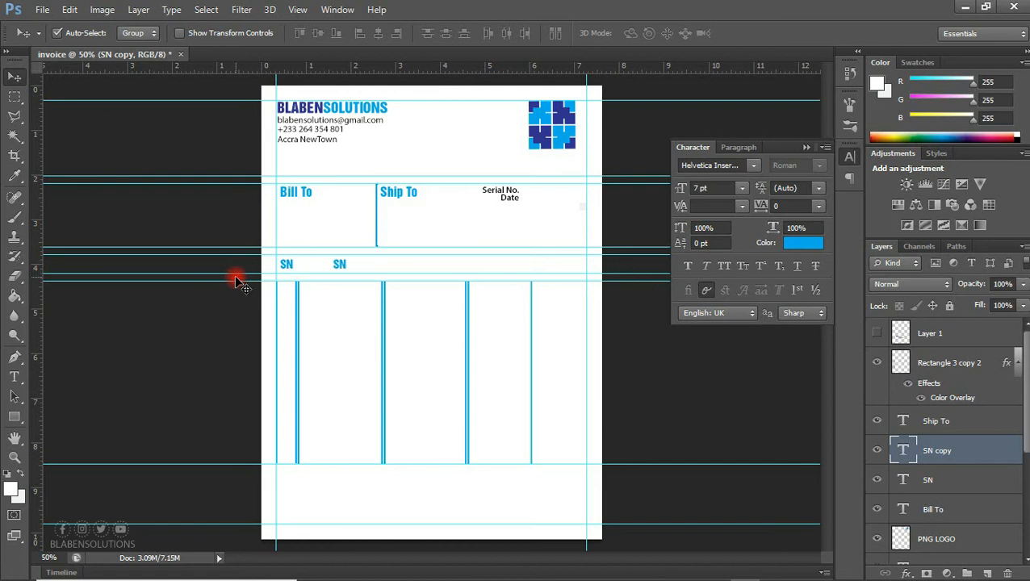
pyautogui.doubleClick(903, 450)
pyautogui.write('ITEM')
pyautogui.click(14, 76)
# Duplicate the ITEM label, place the copy above the third column and change its text to UNIT COST.
pyautogui.hotkey('ctrl', 'j')
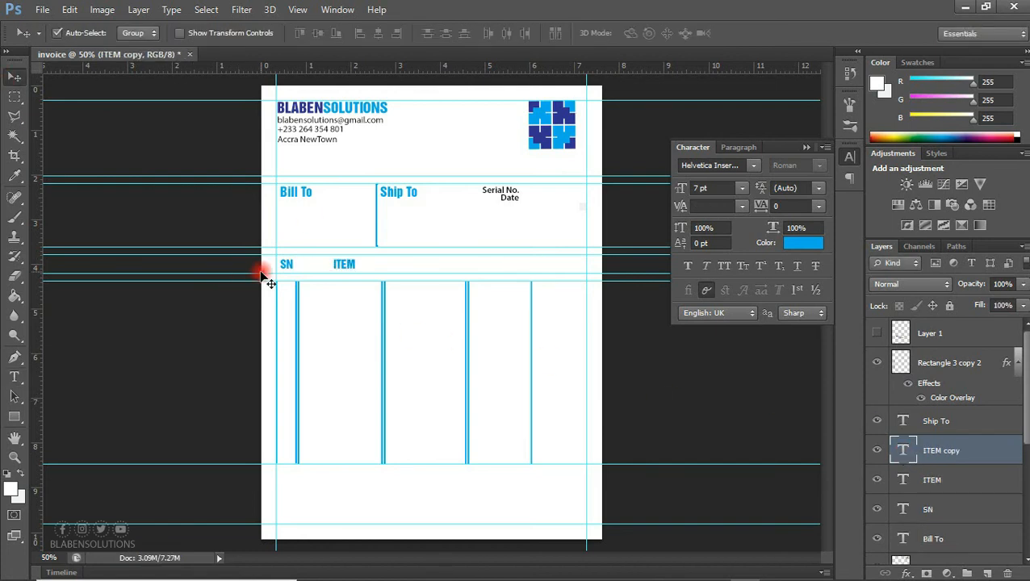
pyautogui.doubleClick(903, 451)
pyautogui.write('UNIT COST')
pyautogui.hotkey('ctrl', 'Return')
# Duplicate the UNIT COST label, move the copy right above the fourth column and change its text to QUANTITY.
pyautogui.hotkey('ctrl', 'j')
pyautogui.moveTo(455, 291); pyautogui.dragTo(517, 289)
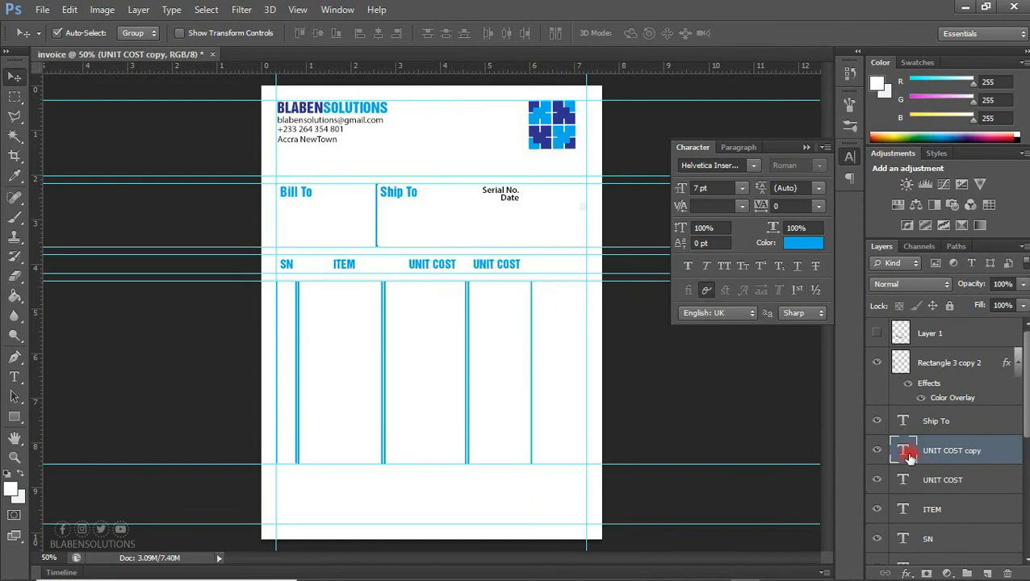
pyautogui.doubleClick(902, 450)
pyautogui.write('QUANTITY')
pyautogui.click(15, 76)
# Duplicate the QUANTITY label, move the copy right above the last column and change its text to TOTAL.
pyautogui.hotkey('ctrl', 'j')
pyautogui.hotkey('shift', 'Right')
pyautogui.hotkey('shift', 'Right')
pyautogui.hotkey('shift', 'Right')
pyautogui.hotkey('shift', 'Right')
pyautogui.hotkey('shift', 'Right')
pyautogui.hotkey('shift', 'Right')
pyautogui.hotkey('shift', 'Right')
pyautogui.hotkey('shift', 'Right')
pyautogui.hotkey('shift', 'Right')
pyautogui.hotkey('shift', 'Right')
pyautogui.hotkey('shift', 'Right')
pyautogui.hotkey('shift', 'Right')
pyautogui.hotkey('shift', 'Right')
pyautogui.hotkey('shift', 'Right')
pyautogui.hotkey('shift', 'Right')
pyautogui.doubleClick(902, 451)
pyautogui.write('TOTAL')
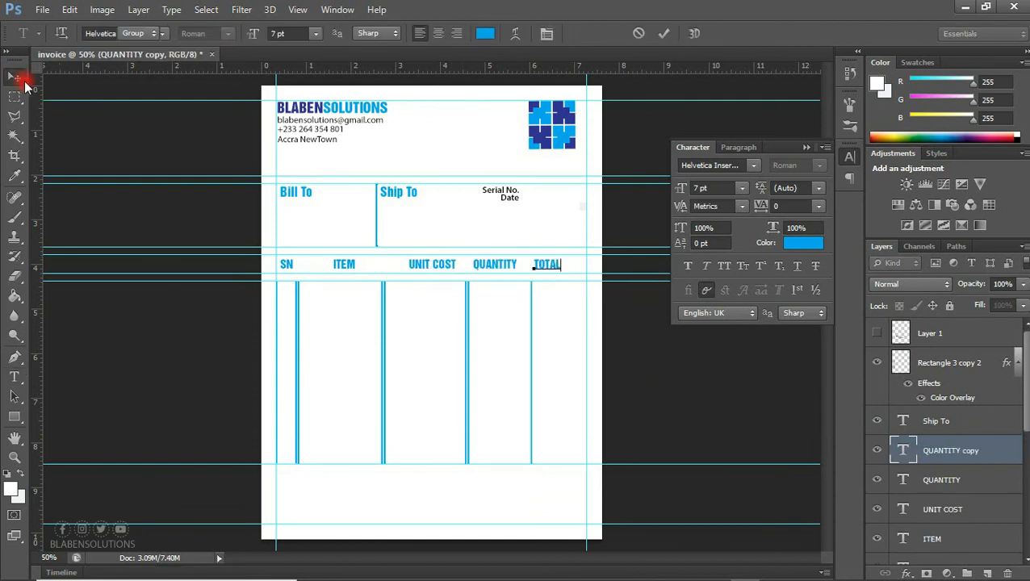
# Reposition the ITEM, UNIT COST, QUANTITY and TOTAL labels so each sits roughly centred over its column.
pyautogui.click(15, 75)
pyautogui.moveTo(497, 271); pyautogui.dragTo(442, 273)
pyautogui.moveTo(356, 271); pyautogui.dragTo(351, 266)
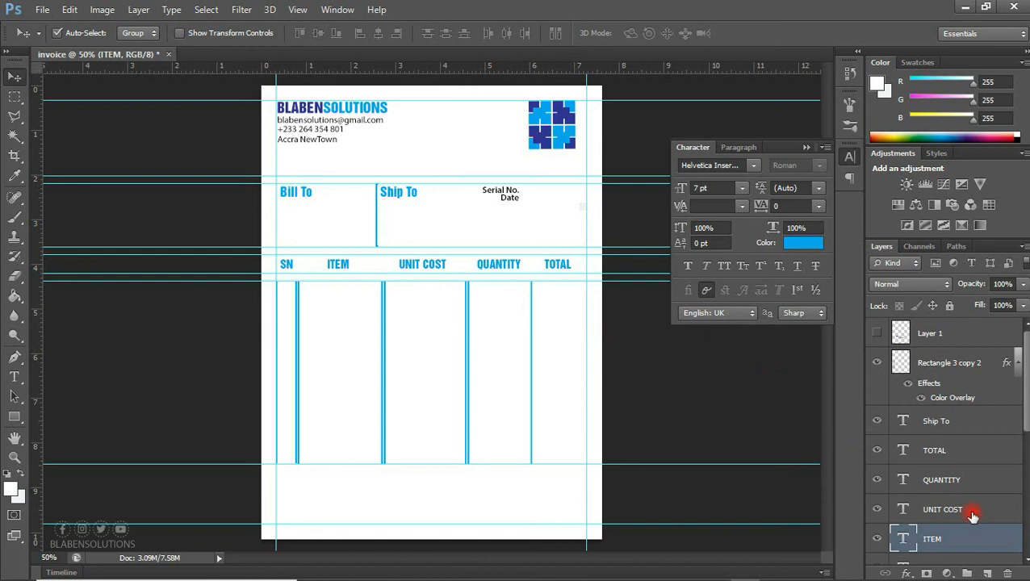
# Change the text color of the ITEM, UNIT COST, QUANTITY and TOTAL layers together to white (ffffff).
pyautogui.keyDown('shift'); pyautogui.click(976, 452); pyautogui.keyUp('shift')
pyautogui.click(799, 242)
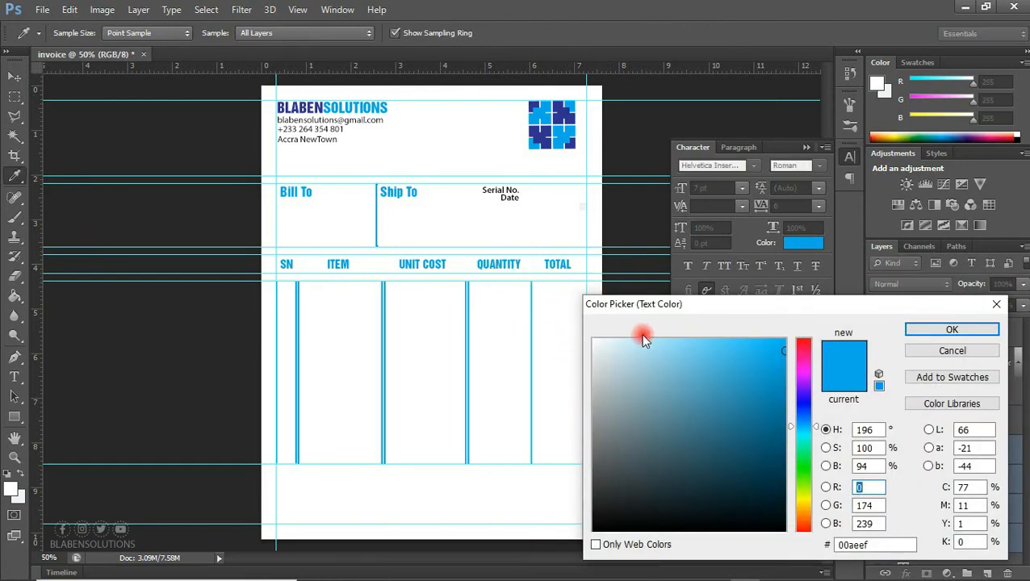
pyautogui.moveTo(602, 345); pyautogui.dragTo(588, 339)
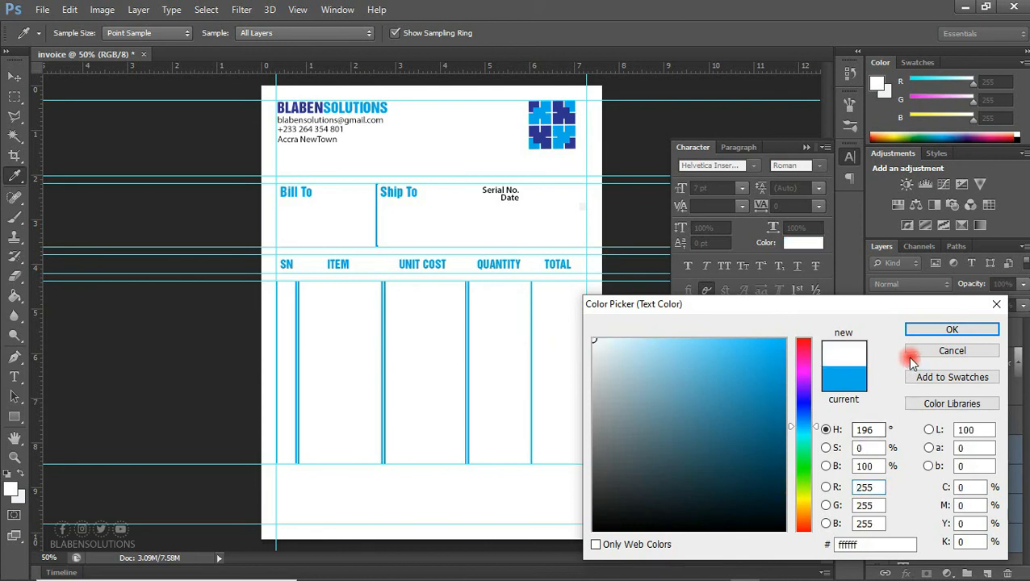
pyautogui.click(922, 329)
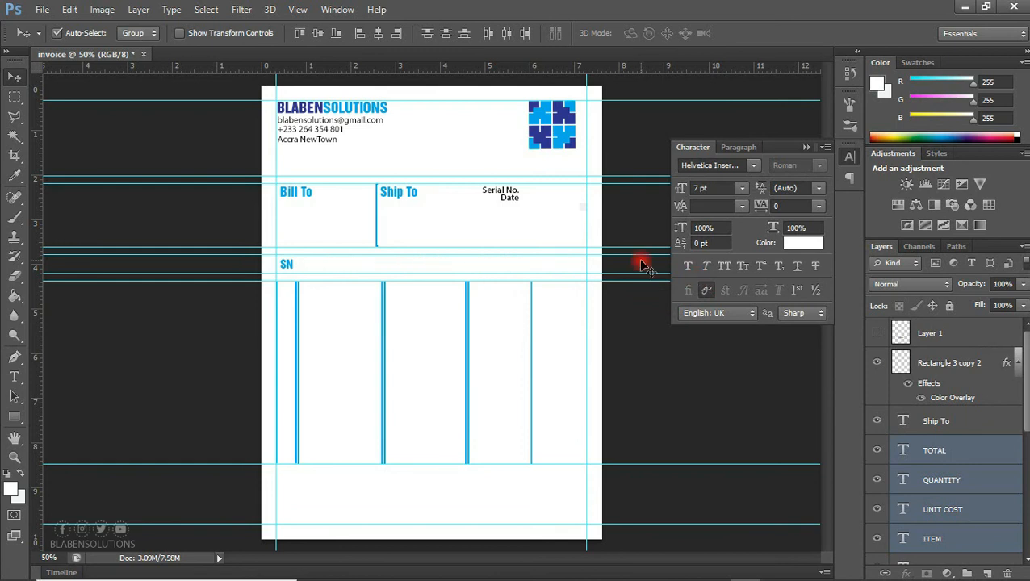
# Change the SN label's text color to white, sampled from the blank page.
pyautogui.moveTo(1025, 395); pyautogui.dragTo(1024, 436)
pyautogui.click(955, 459)
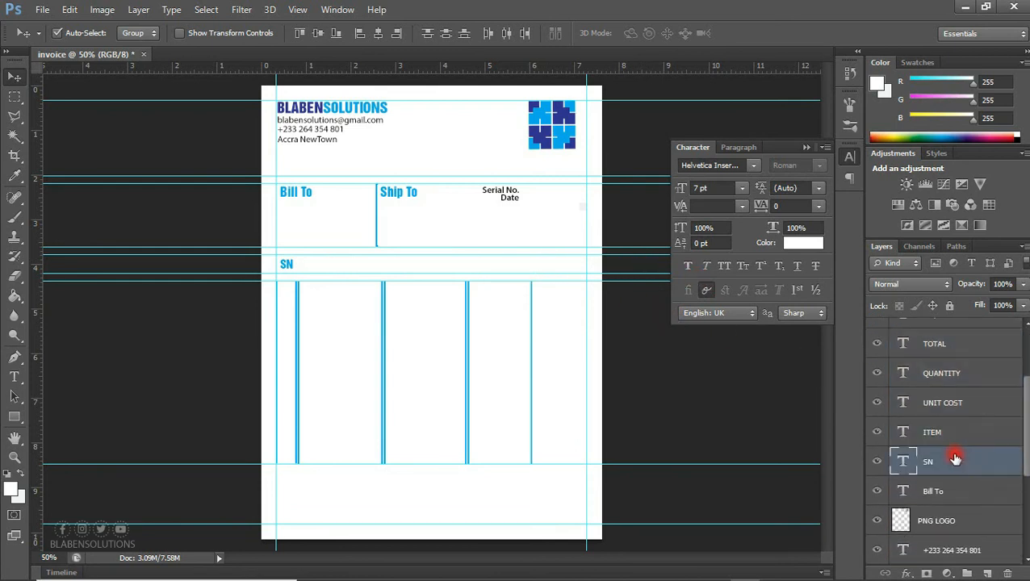
pyautogui.click(815, 245)
pyautogui.click(552, 213)
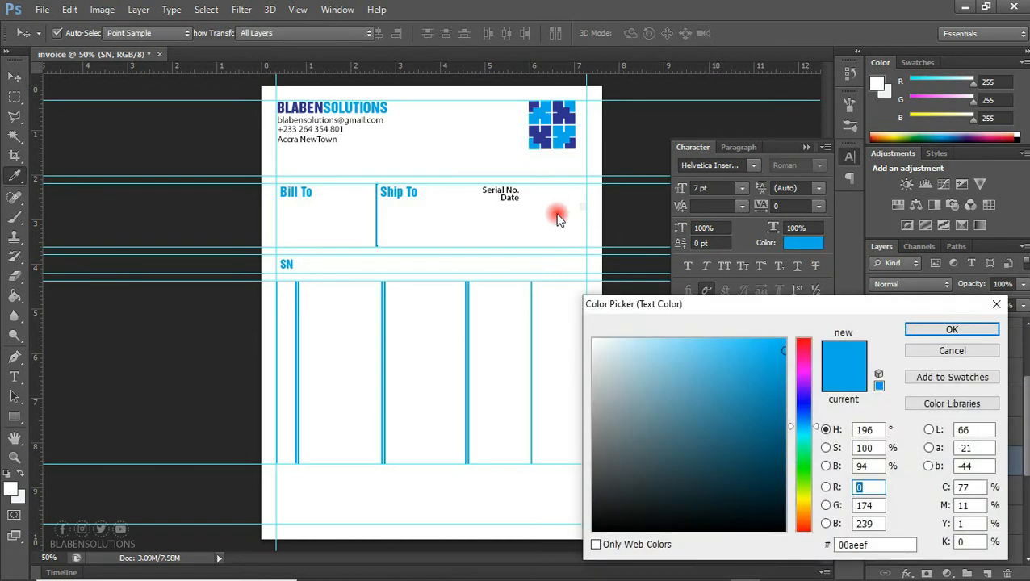
pyautogui.click(920, 331)
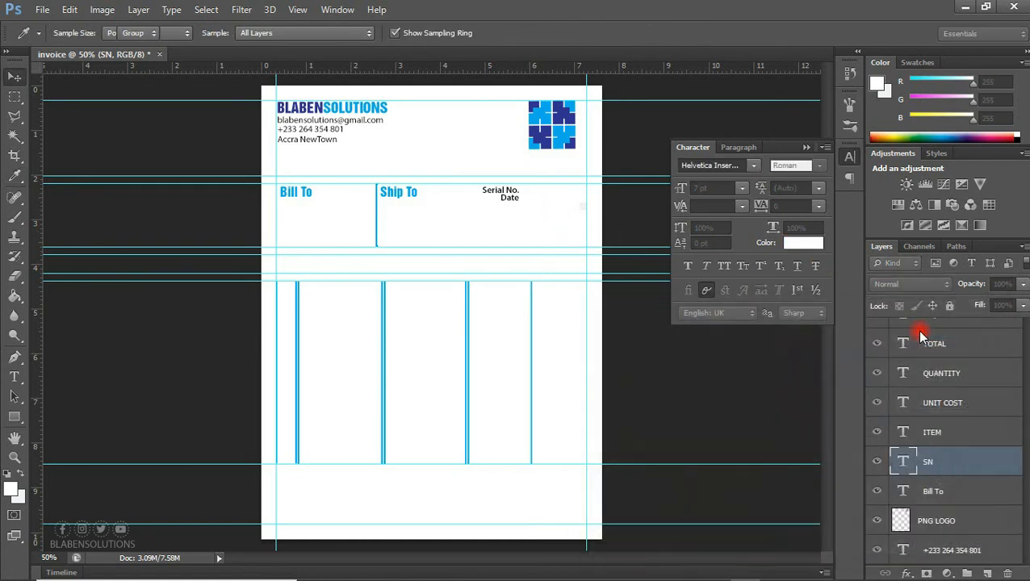
# Draw an 820 by 50 px light blue rectangle without stroke between the header-row guides, directly above the Bill To layer and behind the column labels.
pyautogui.press('v')
pyautogui.click(985, 462)
pyautogui.moveTo(1026, 474)
pyautogui.mouseDown()
pyautogui.moveTo(1026, 427)
pyautogui.moveTo(1026, 468)
pyautogui.mouseUp()
pyautogui.click(949, 486)
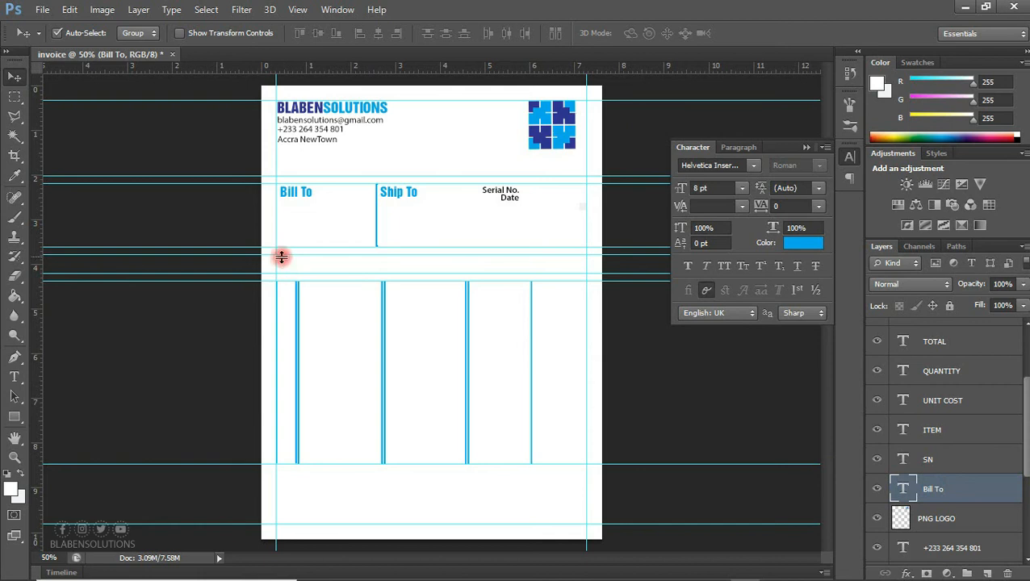
pyautogui.click(16, 419)
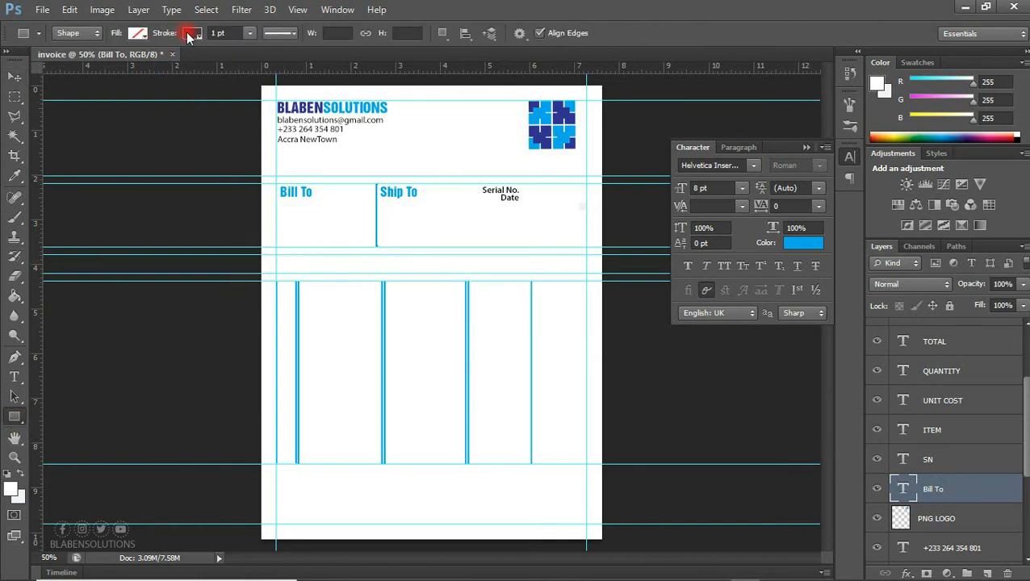
pyautogui.click(190, 33)
pyautogui.click(129, 62)
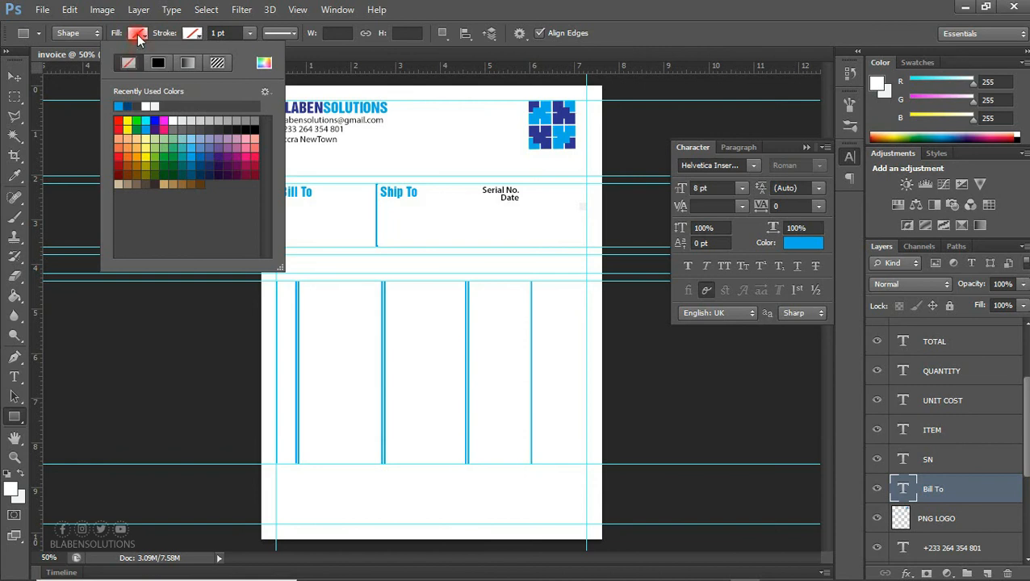
pyautogui.click(138, 33)
pyautogui.click(63, 106)
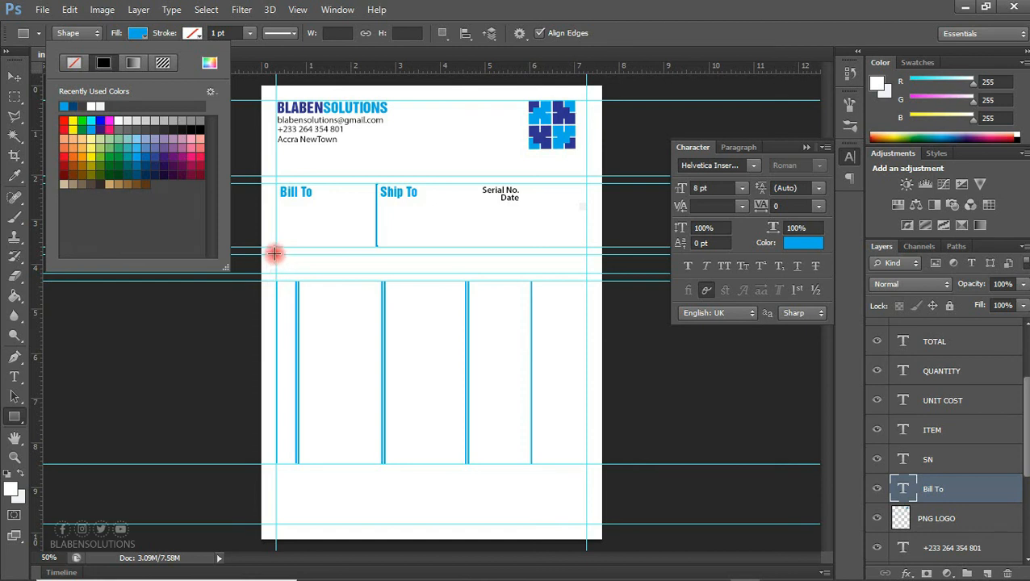
pyautogui.click(274, 253)
pyautogui.moveTo(276, 255); pyautogui.dragTo(588, 275)
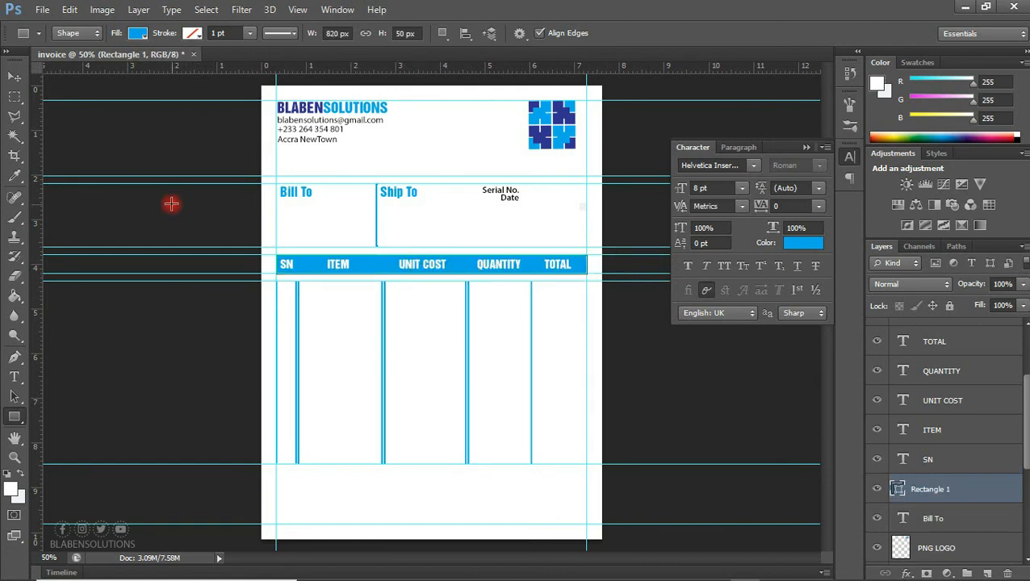
# Duplicate the white TOTAL column label, colour the copy light blue (00aeef) sampled from the logo, and place it below the TOTAL column.
pyautogui.click(11, 78)
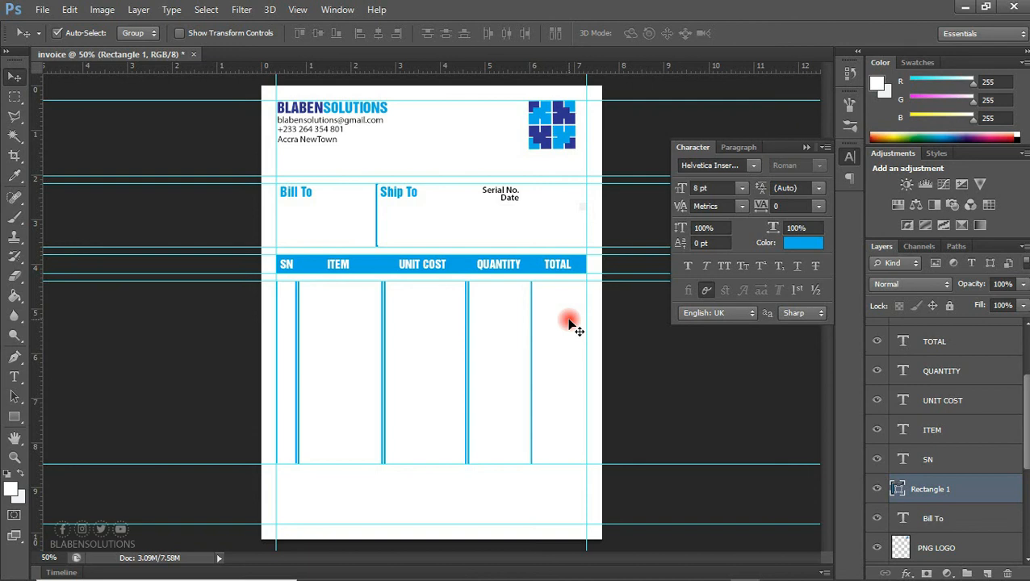
pyautogui.press('u')
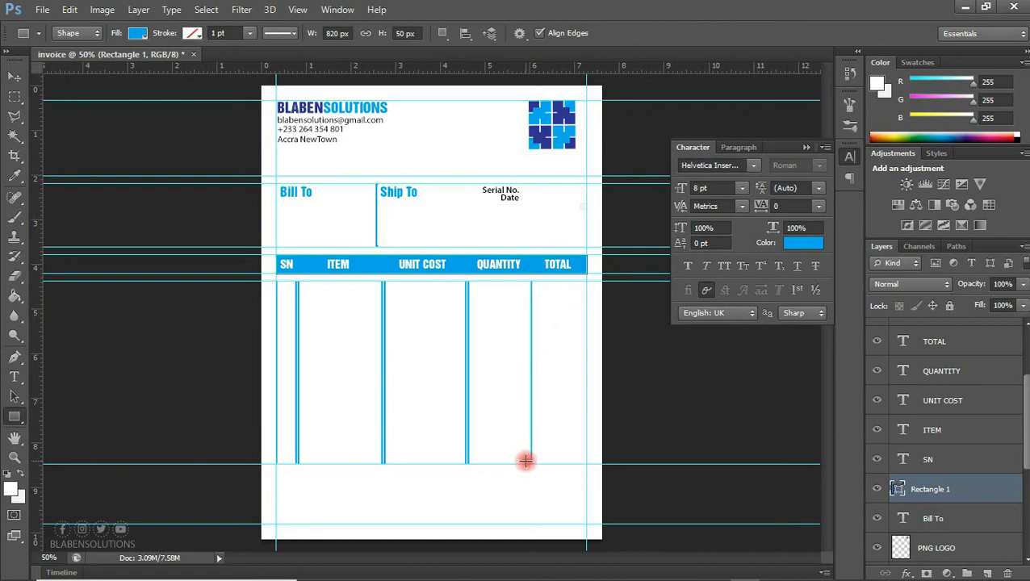
pyautogui.click(14, 77)
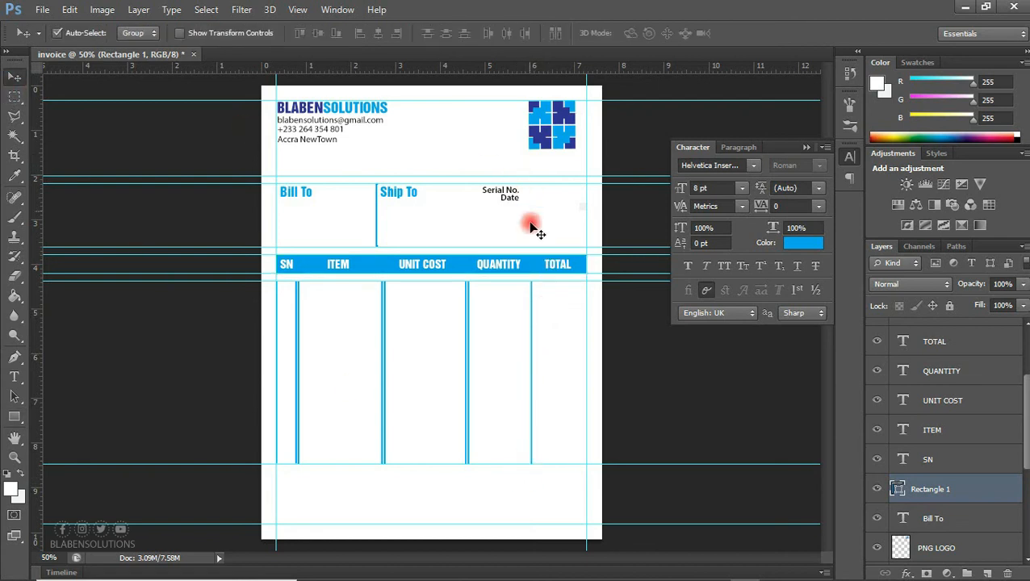
pyautogui.click(550, 264)
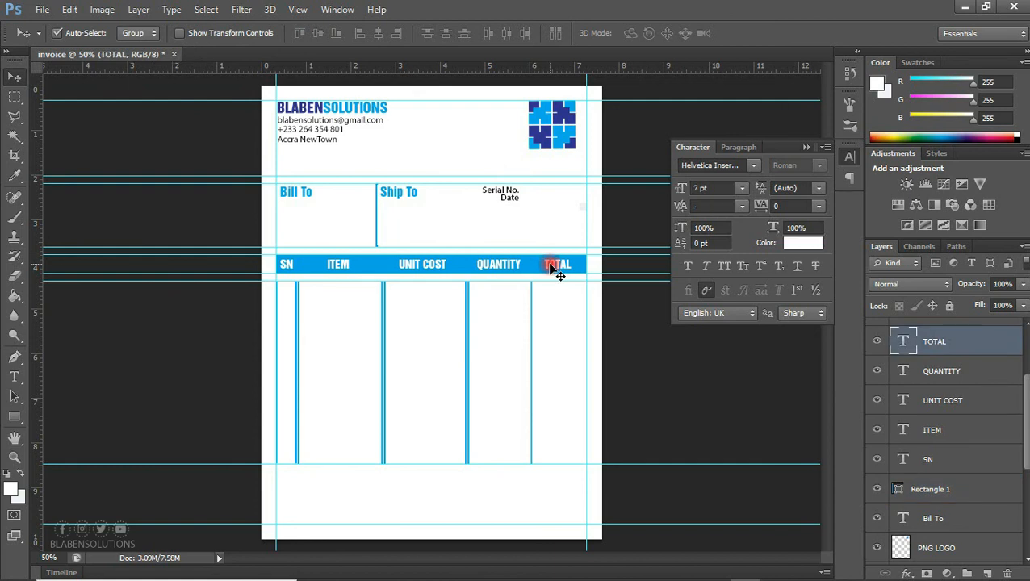
pyautogui.hotkey('ctrl', 'j')
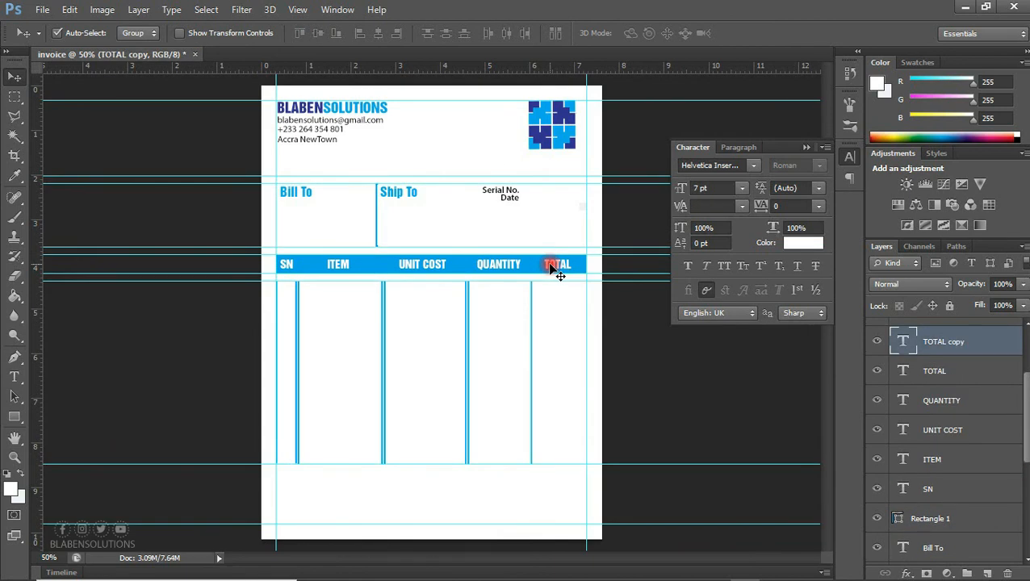
pyautogui.click(803, 243)
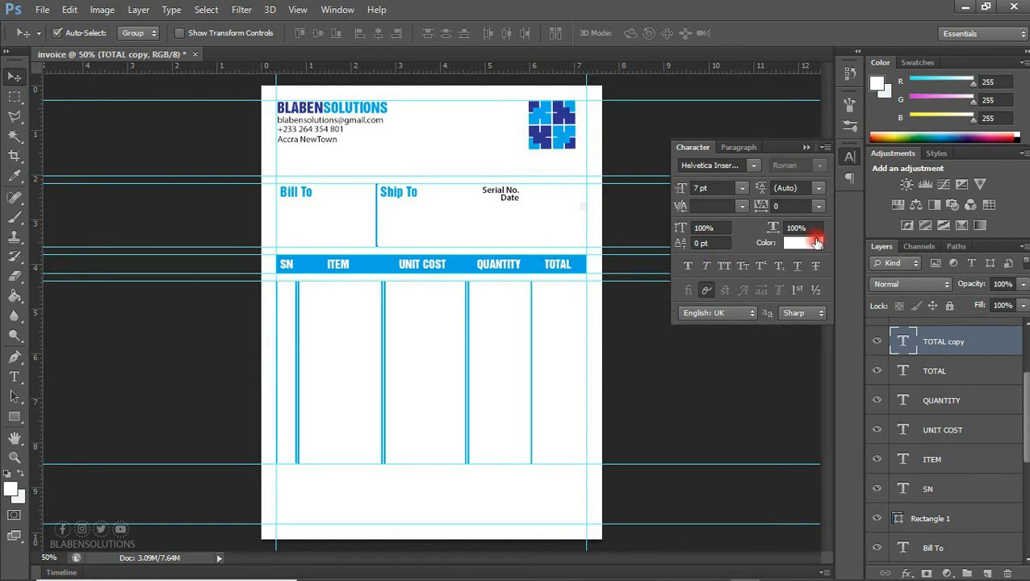
pyautogui.click(542, 111)
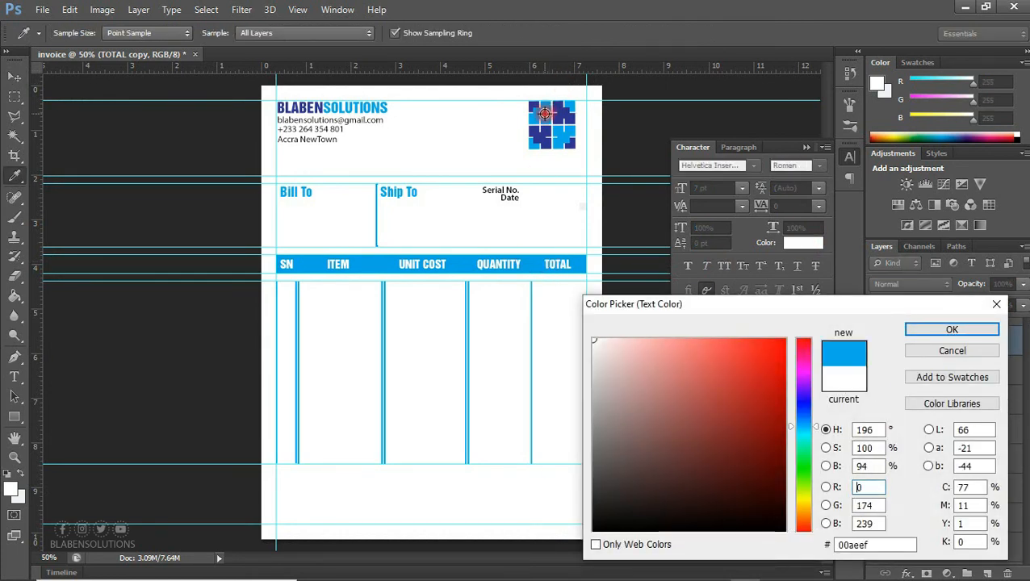
pyautogui.click(939, 330)
# Change the copied label's text to "TOTAL $" and move it below the QUANTITY column.
pyautogui.press('t')
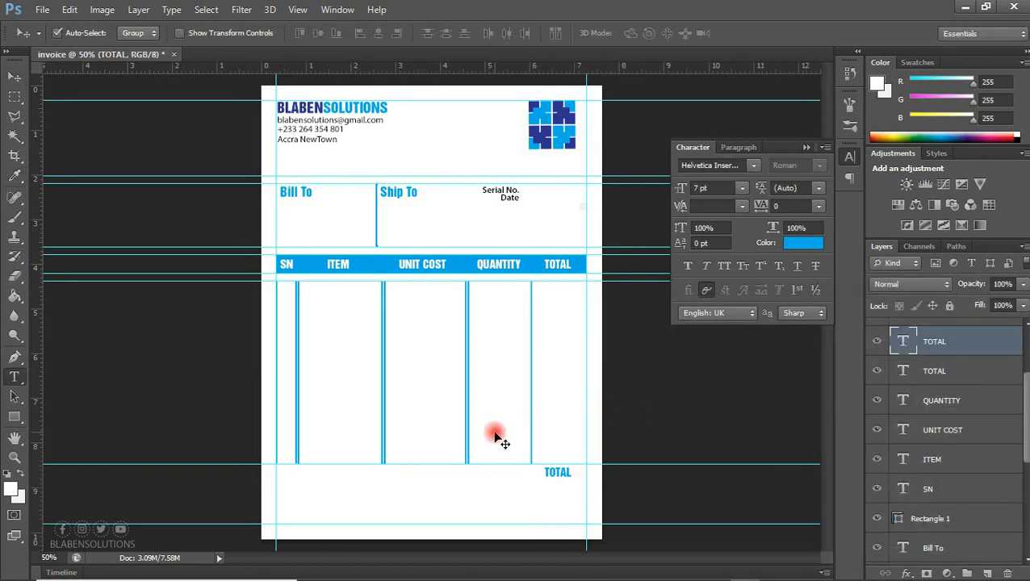
pyautogui.click(567, 473)
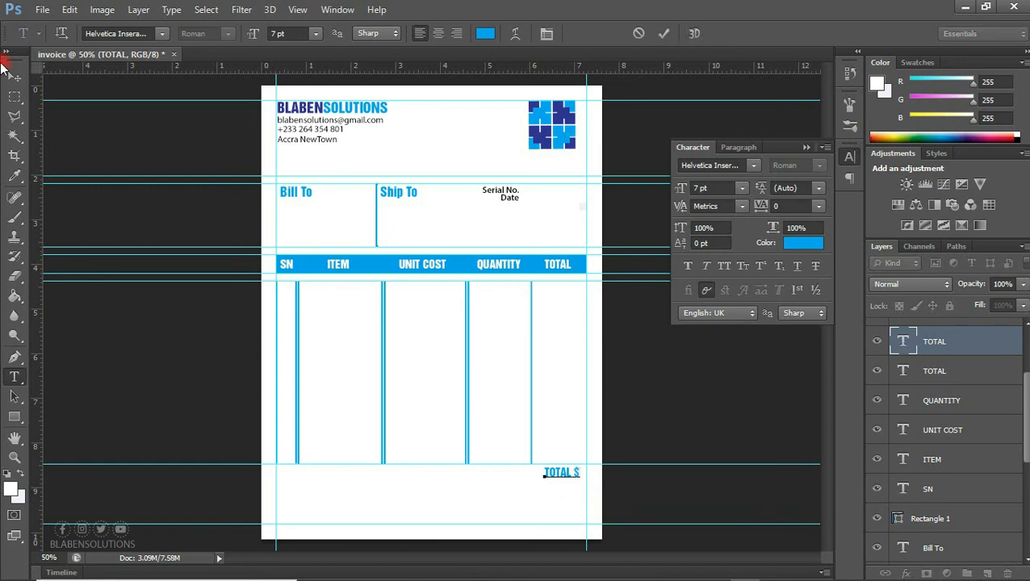
pyautogui.click(17, 77)
pyautogui.click(228, 226)
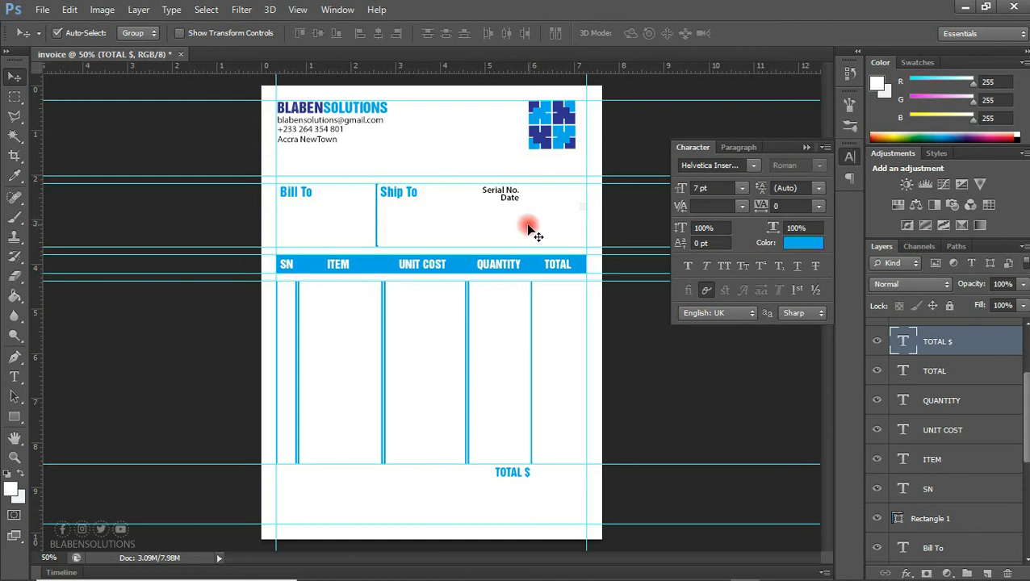
# Make another copy of the header's TOTAL label, place it beneath the logo, and colour it light blue (00aeef) sampled from the logo.
pyautogui.click(563, 266)
pyautogui.hotkey('ctrl', 'j')
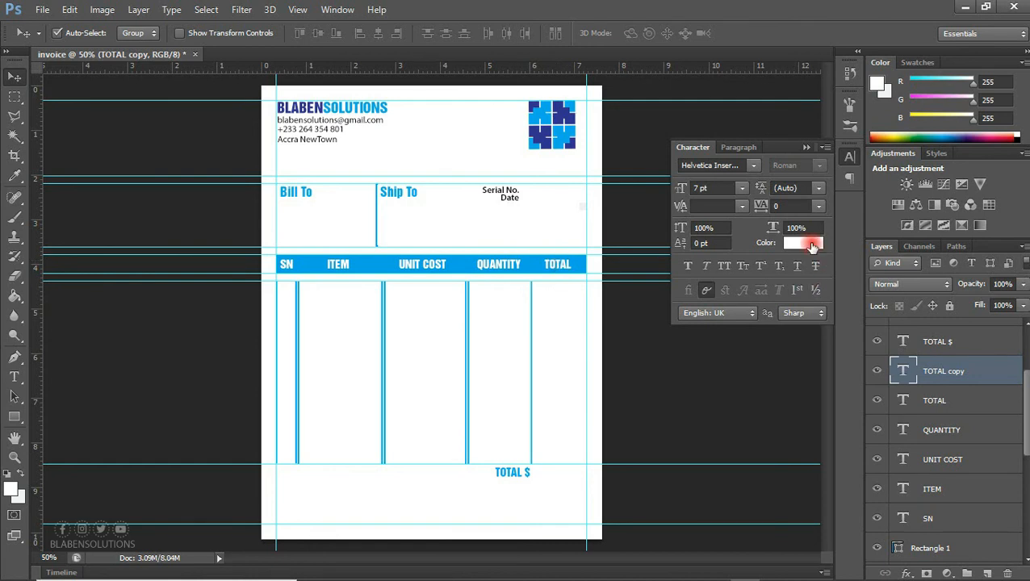
pyautogui.click(812, 243)
pyautogui.click(543, 119)
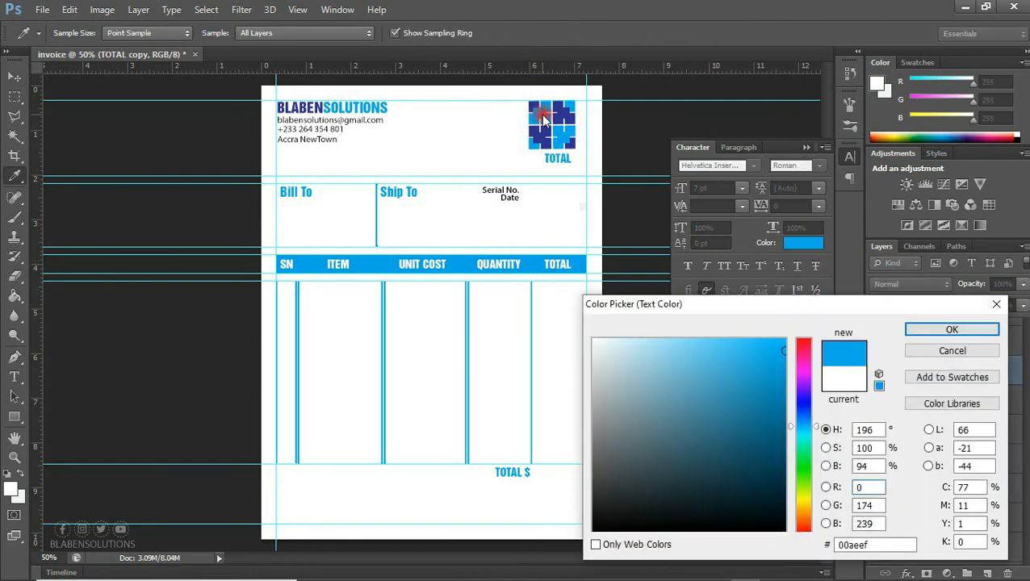
pyautogui.click(979, 329)
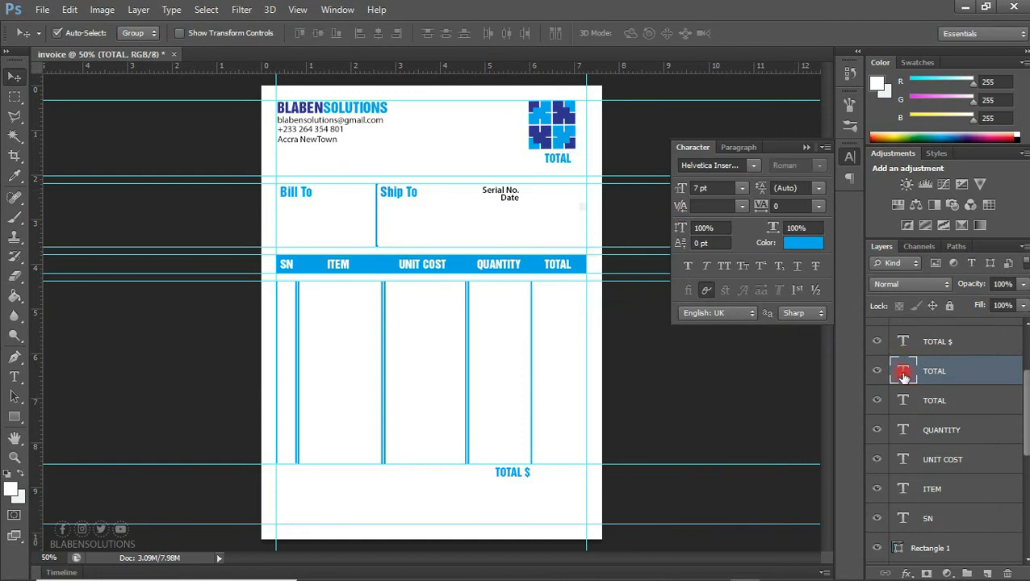
# Replace the text of the label beneath the logo with "OFFICIAL INVOICE" and align it under the logo.
pyautogui.doubleClick(903, 376)
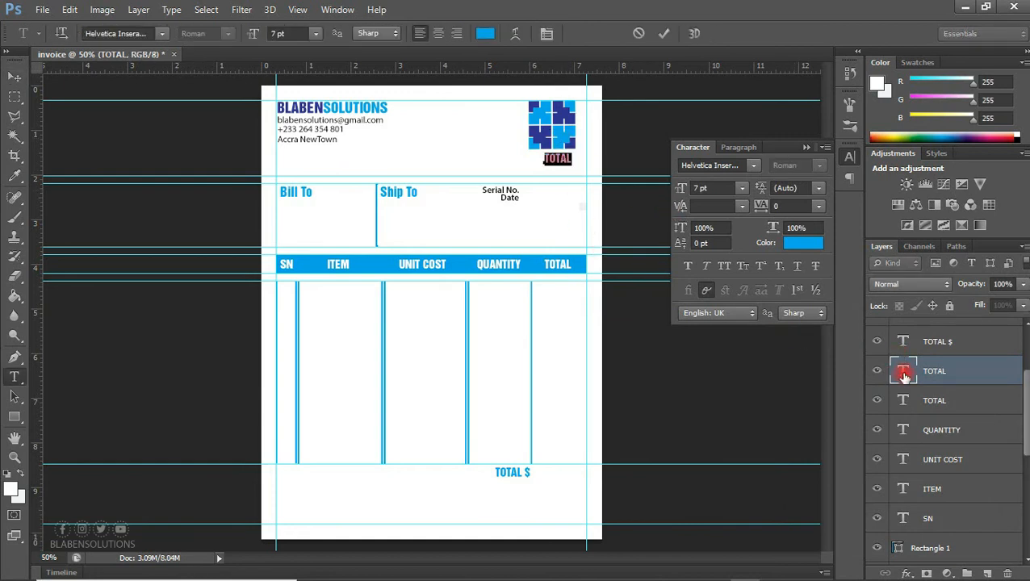
pyautogui.write('OFFICIAL INV')
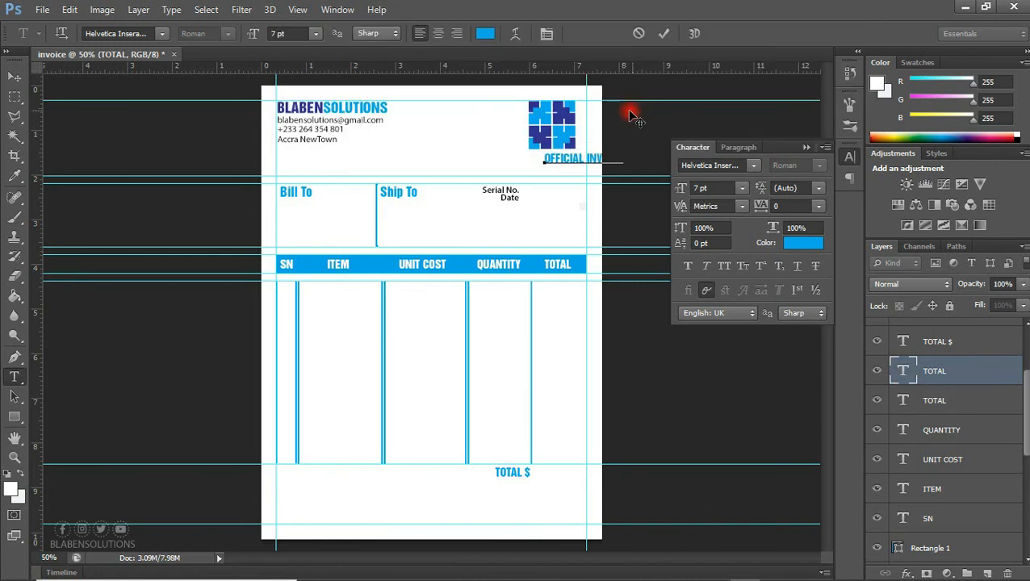
pyautogui.click(15, 76)
# Copy the OFFICIAL INVOICE label to the area above the page's lower guide and change the copy's text to "OFFICIAL SINGNATURE".
pyautogui.moveTo(574, 160)
pyautogui.mouseDown()
pyautogui.moveTo(530, 162)
pyautogui.moveTo(563, 161)
pyautogui.moveTo(564, 485)
pyautogui.moveTo(502, 514)
pyautogui.moveTo(355, 515)
pyautogui.moveTo(369, 520)
pyautogui.mouseUp()
pyautogui.click(541, 160)
pyautogui.press('t')
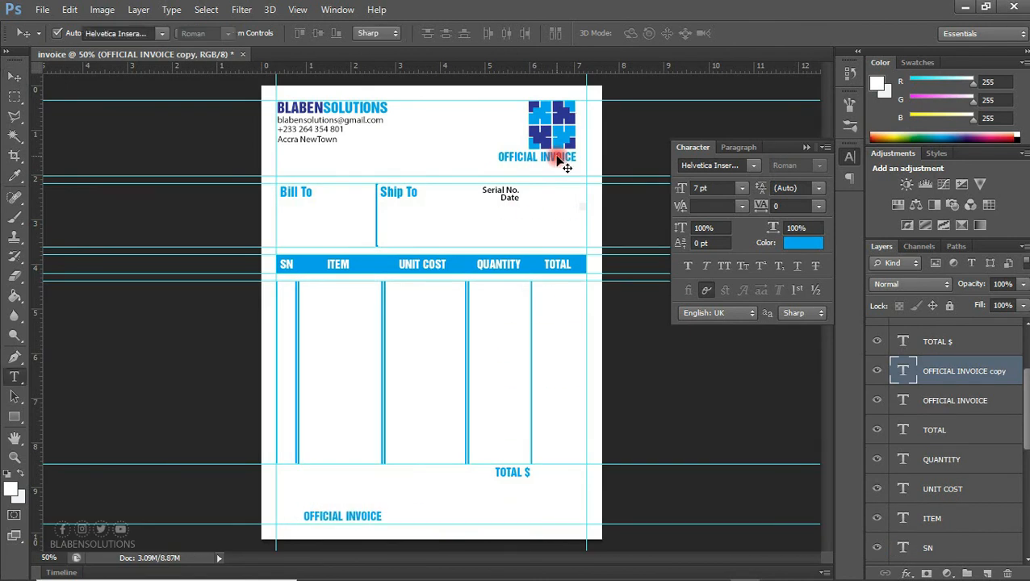
pyautogui.click(346, 516)
pyautogui.write('SINGNATUR')
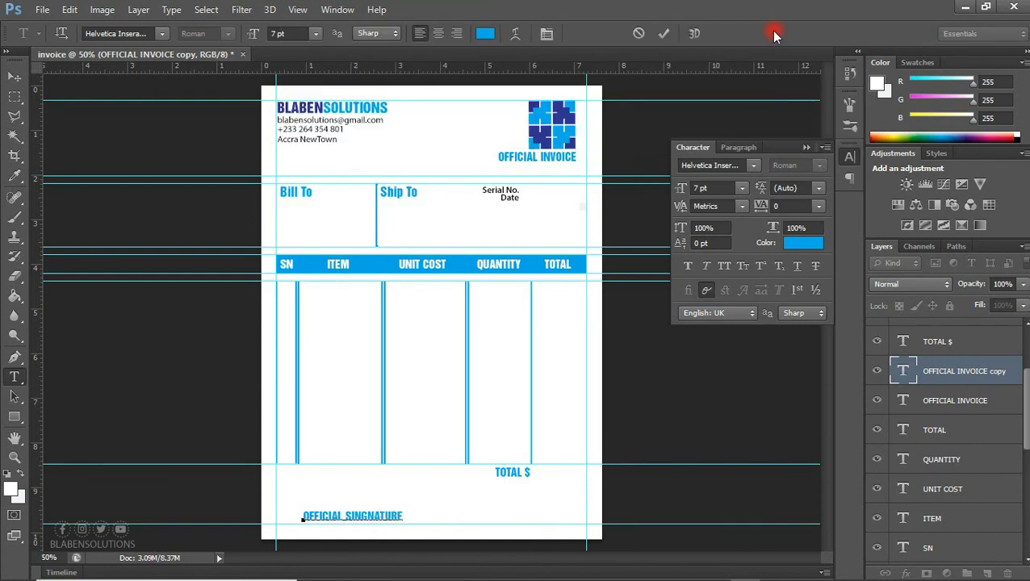
# Nudge the OFFICIAL SINGNATURE label slightly toward the page's left margin guide.
pyautogui.click(14, 76)
pyautogui.press('Left')
pyautogui.press('Left')
pyautogui.press('Left')
pyautogui.press('Left')
pyautogui.press('Left')
pyautogui.press('Left')
pyautogui.press('Left')
pyautogui.press('Left')
pyautogui.press('Left')
pyautogui.press('Left')
pyautogui.press('Left')
pyautogui.press('Left')
pyautogui.press('Left')
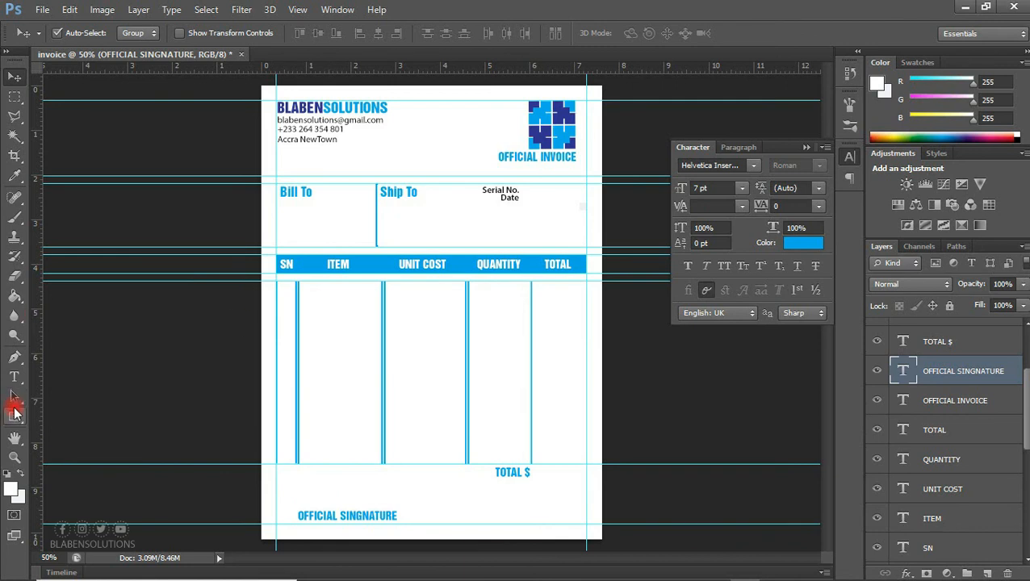
# Duplicate the vertical divider line between Bill To and Ship To.
pyautogui.click(376, 214)
pyautogui.hotkey('ctrl', 'j')
pyautogui.hotkey('ctrl', 'shift', 't')
pyautogui.hotkey('ctrl', 'z')
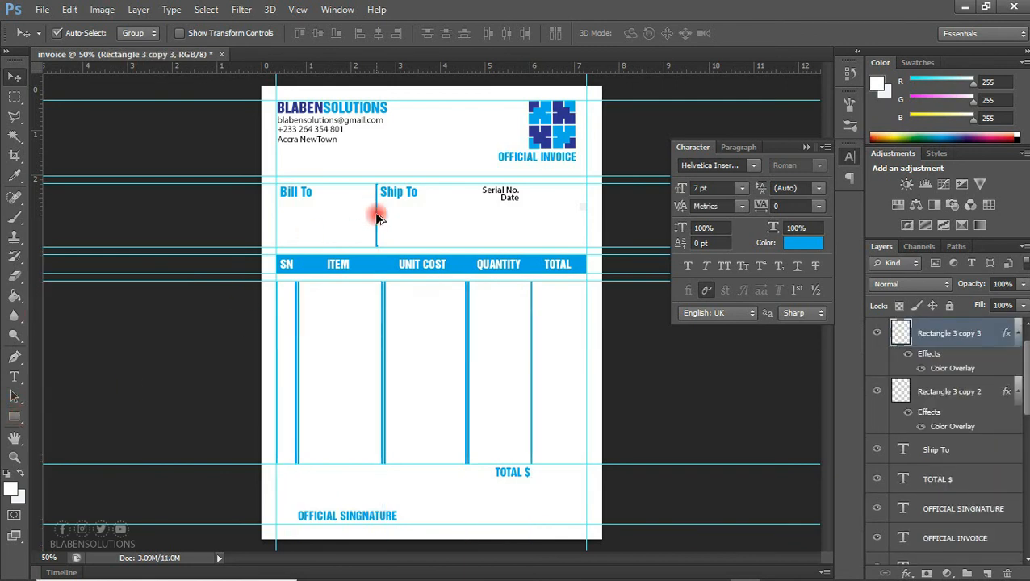
# Draw a rectangle slightly wider than the OFFICIAL SINGNATURE label just above it, with a light blue stroke and no fill.
pyautogui.press('u')
pyautogui.moveTo(284, 485); pyautogui.dragTo(411, 506)
pyautogui.click(191, 33)
pyautogui.click(118, 104)
pyautogui.click(139, 33)
pyautogui.click(73, 67)
# Rasterize the outlined rectangle and delete its upper part, keeping the bottom edge as a signature line above OFFICIAL SINGNATURE.
pyautogui.click(15, 77)
pyautogui.rightClick(968, 343)
pyautogui.click(717, 207)
pyautogui.click(14, 96)
pyautogui.moveTo(272, 489); pyautogui.dragTo(439, 518)
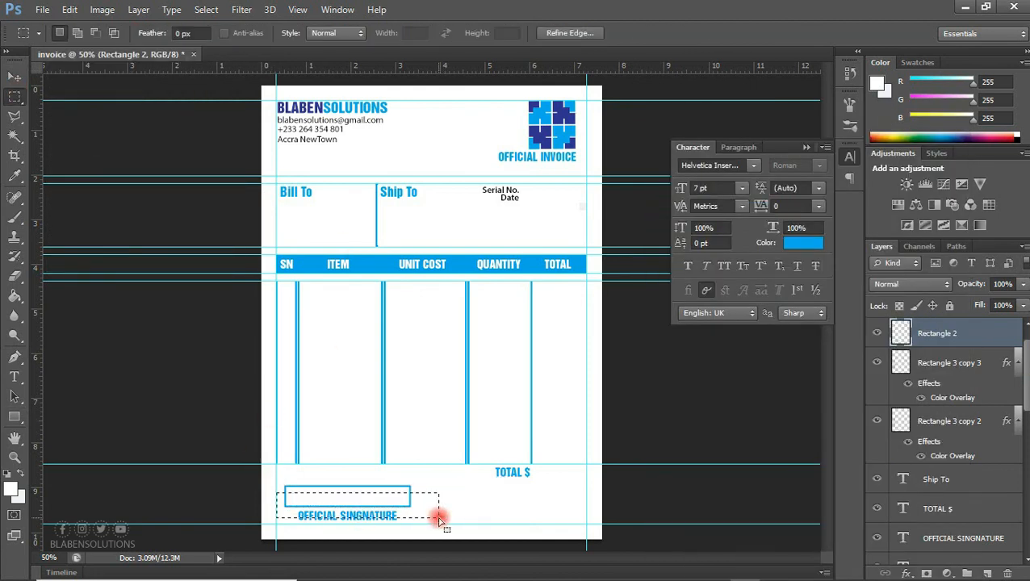
pyautogui.press('Delete')
pyautogui.hotkey('ctrl', 'd')
pyautogui.click(14, 77)
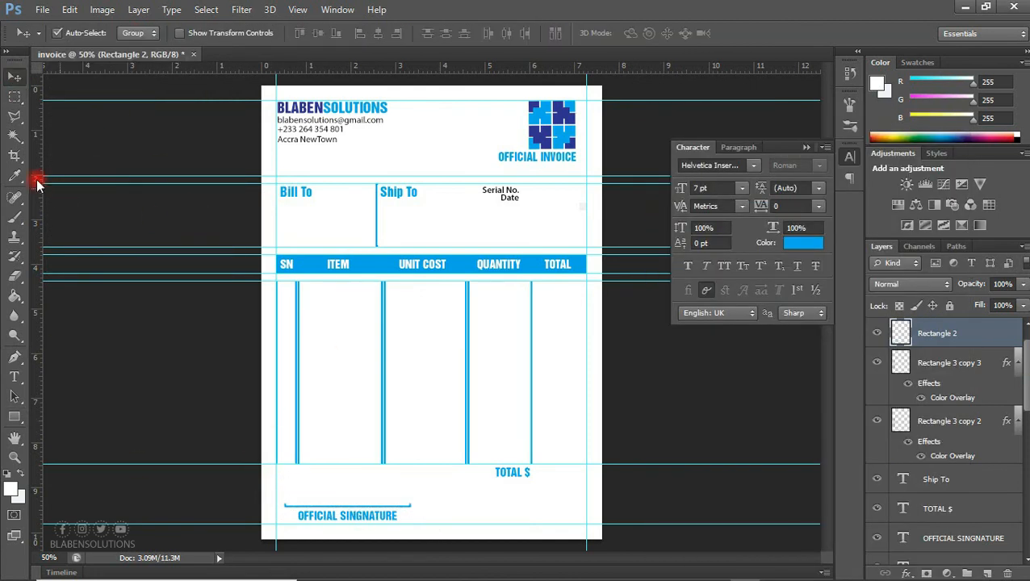
pyautogui.press('Up')
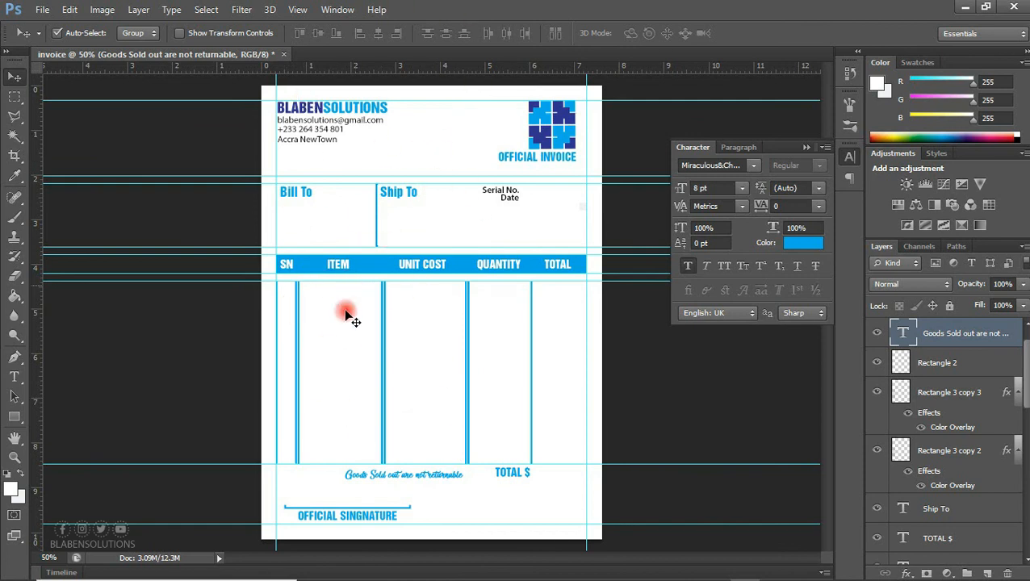
# Switch to File Explorer's Square Color folder and place PNG LOGO.png from it onto the invoice page.
pyautogui.moveTo(333, 569)
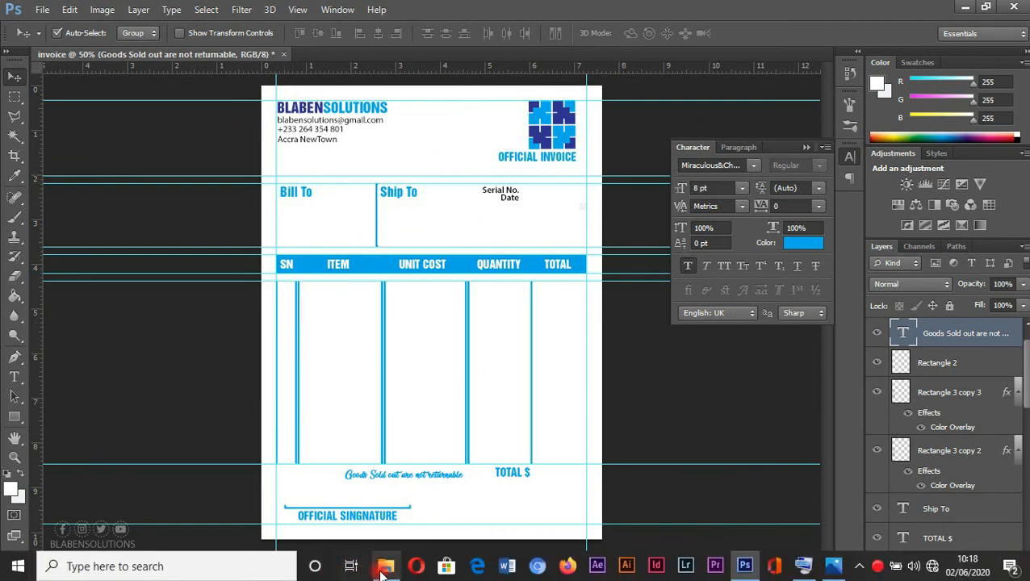
pyautogui.moveTo(385, 570)
pyautogui.click(400, 492)
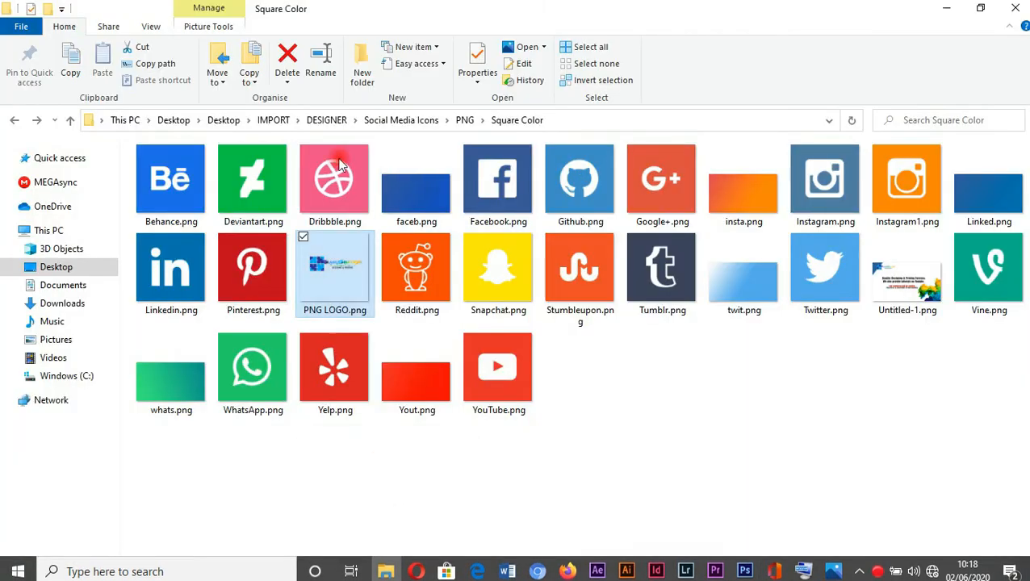
pyautogui.moveTo(343, 246); pyautogui.dragTo(460, 436)
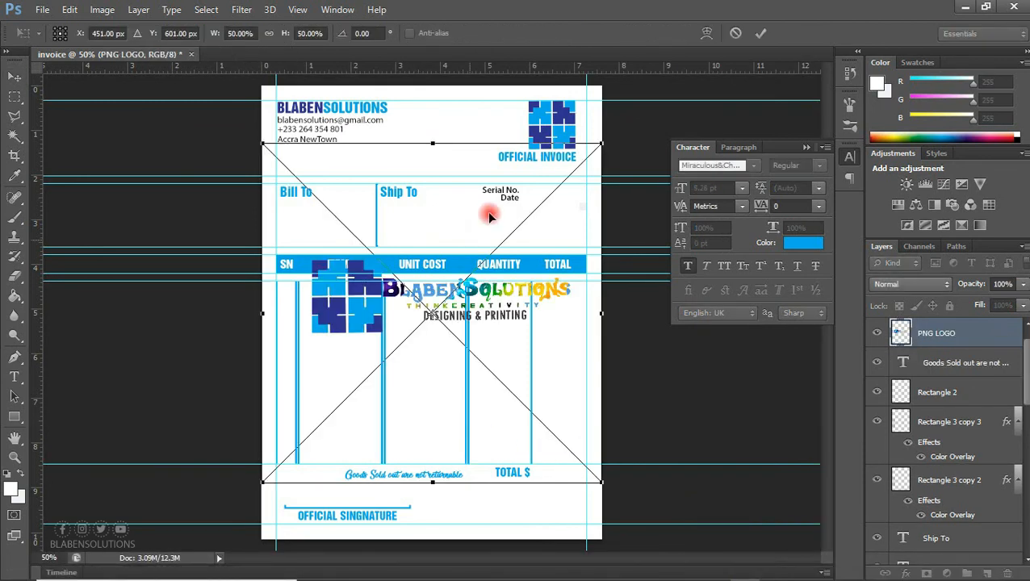
# Rotate the placed logo to about -32°, scale it to about 69%, and position it diagonally across the table area.
pyautogui.moveTo(612, 139); pyautogui.dragTo(444, 129)
pyautogui.moveTo(376, 342); pyautogui.dragTo(365, 379)
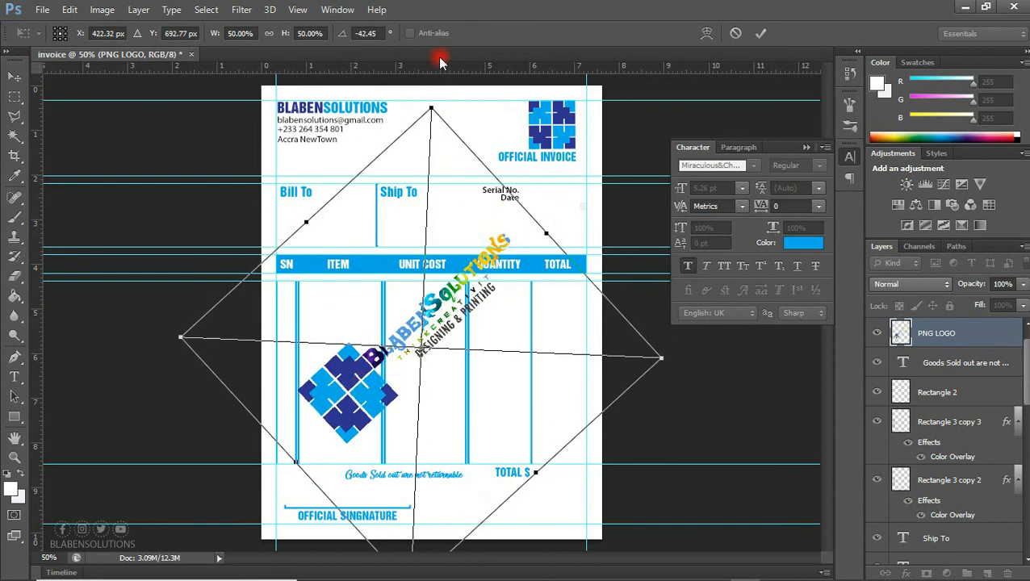
pyautogui.moveTo(432, 106); pyautogui.dragTo(520, 14)
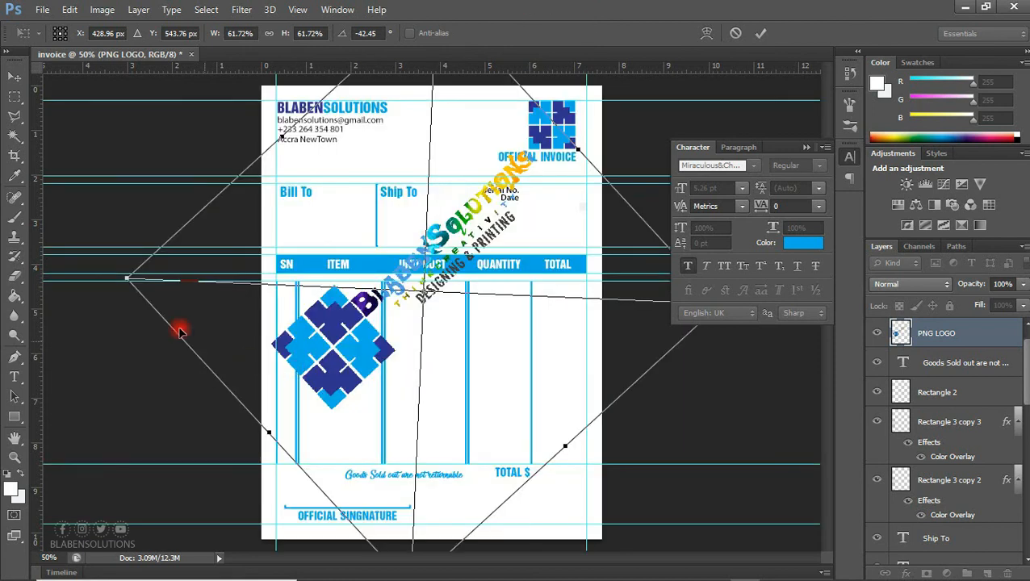
pyautogui.moveTo(123, 280); pyautogui.dragTo(58, 278)
pyautogui.moveTo(274, 367); pyautogui.dragTo(297, 416)
pyautogui.moveTo(760, 353); pyautogui.dragTo(743, 414)
pyautogui.moveTo(341, 361); pyautogui.dragTo(365, 408)
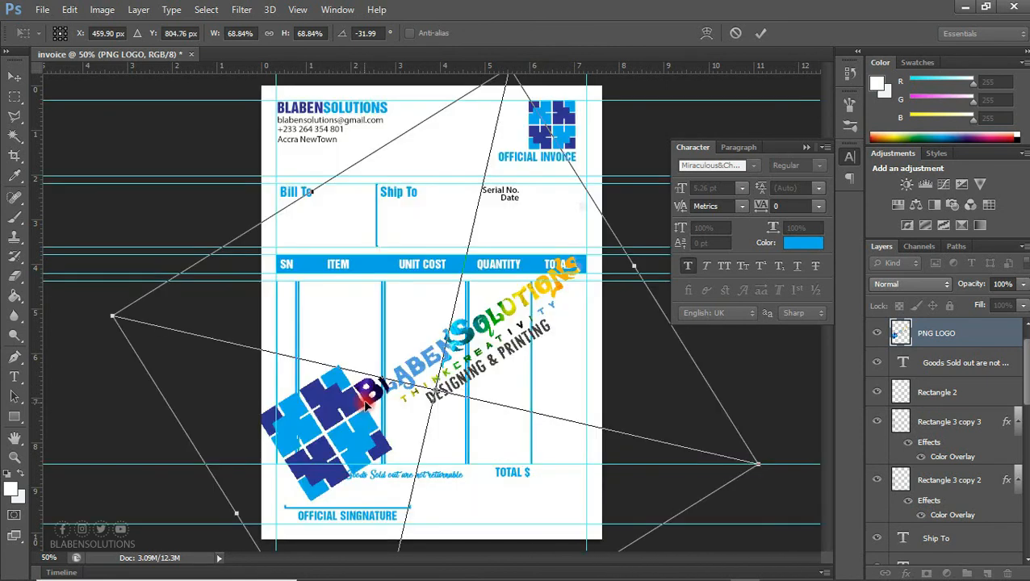
pyautogui.press('Return')
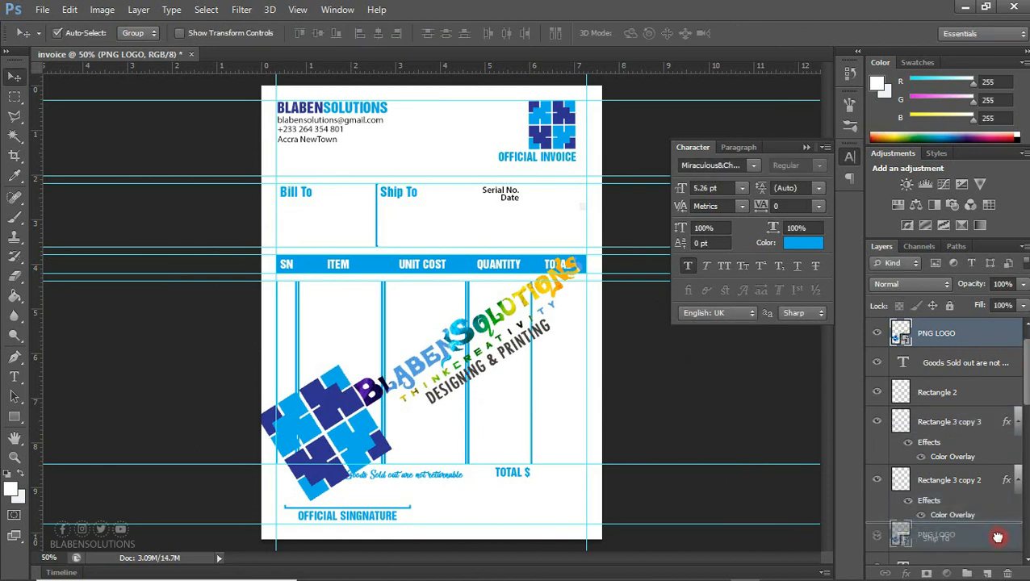
# Move the rotated PNG LOGO layer down the layer stack to directly above the Background layer, behind all invoice content.
pyautogui.moveTo(998, 541); pyautogui.dragTo(997, 545)
pyautogui.scroll(-5, 1022, 401)
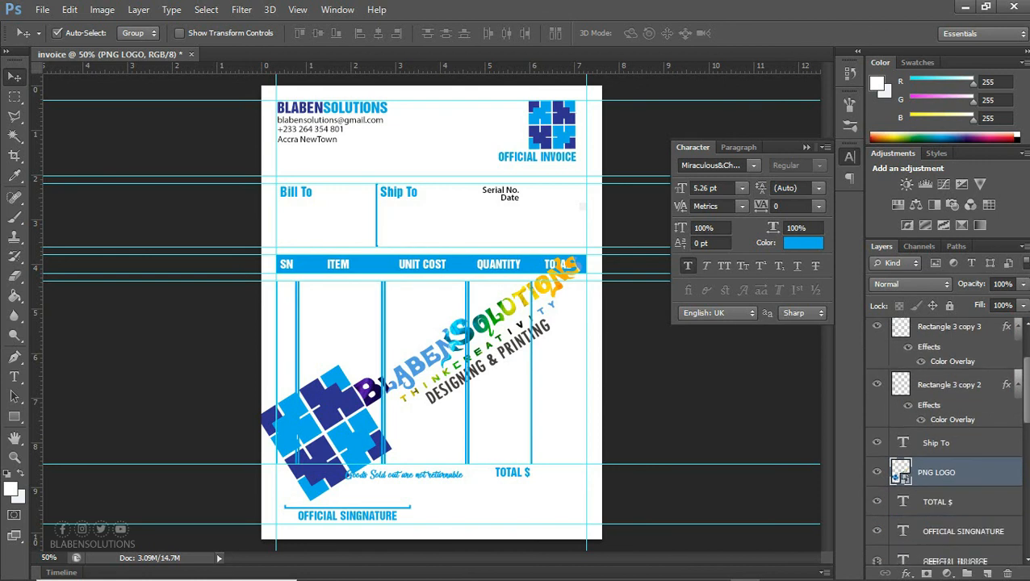
pyautogui.moveTo(992, 365); pyautogui.dragTo(969, 568)
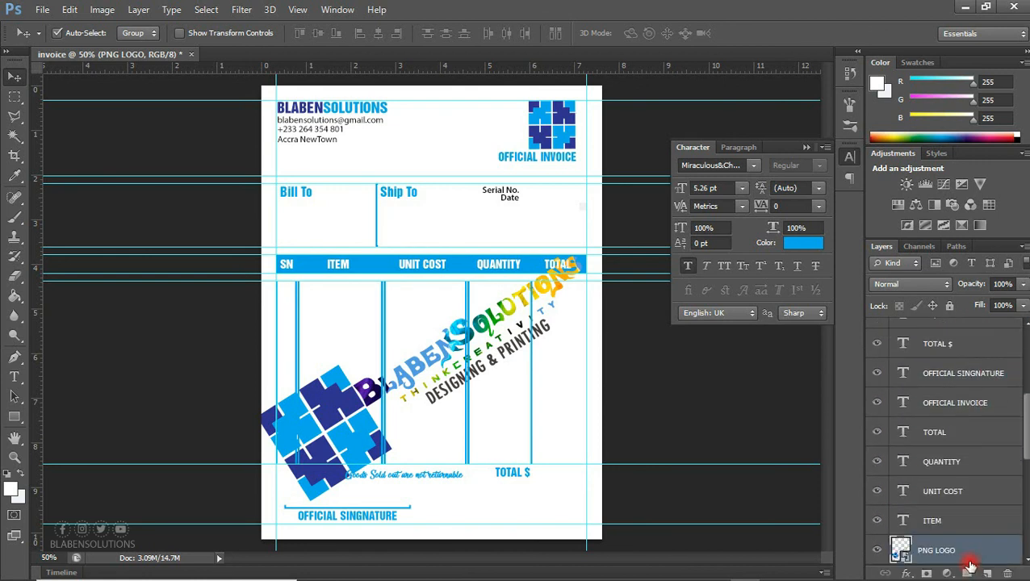
pyautogui.moveTo(1025, 439); pyautogui.dragTo(1025, 494)
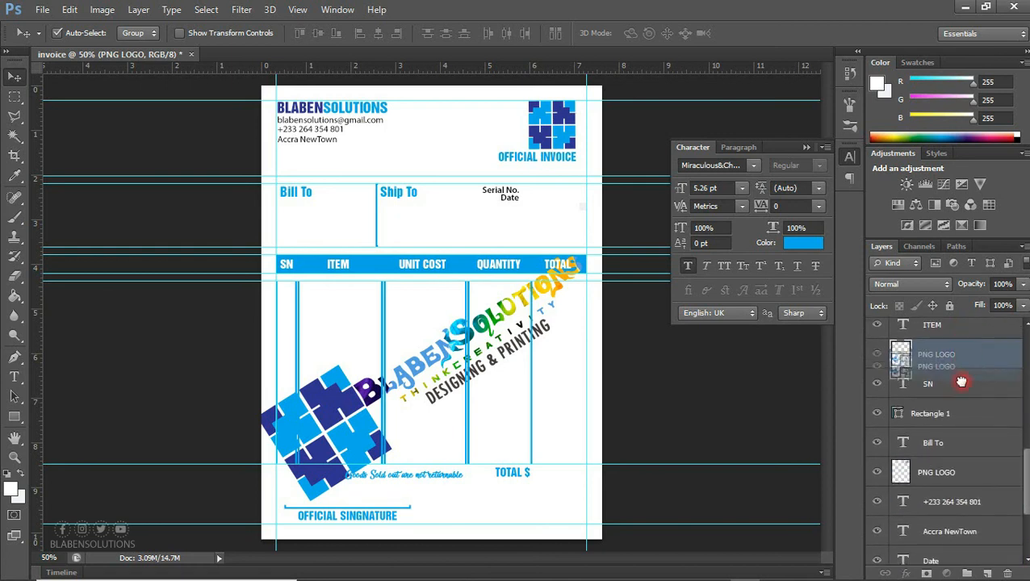
pyautogui.moveTo(949, 554); pyautogui.dragTo(950, 556)
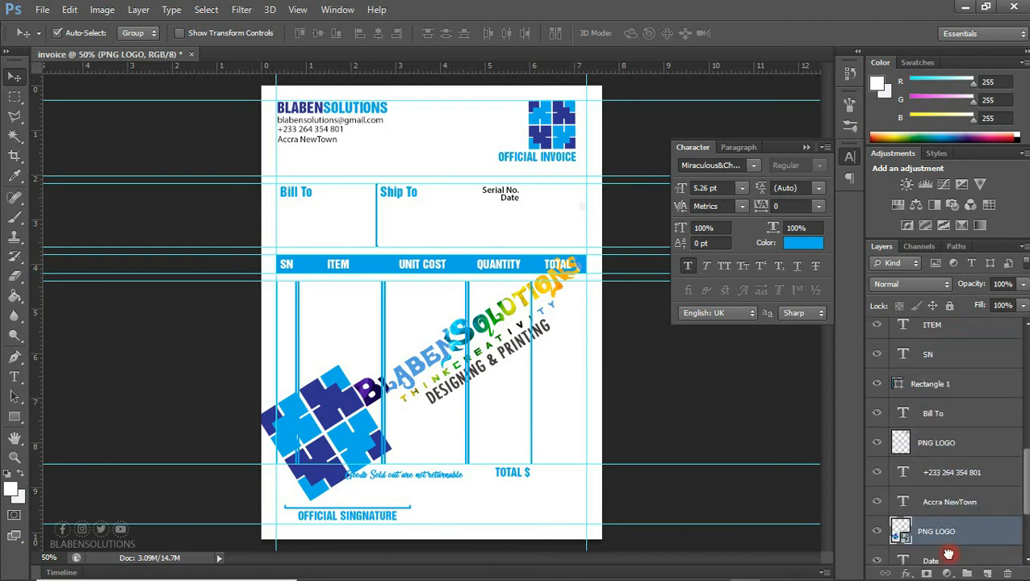
pyautogui.moveTo(1023, 502); pyautogui.dragTo(1021, 542)
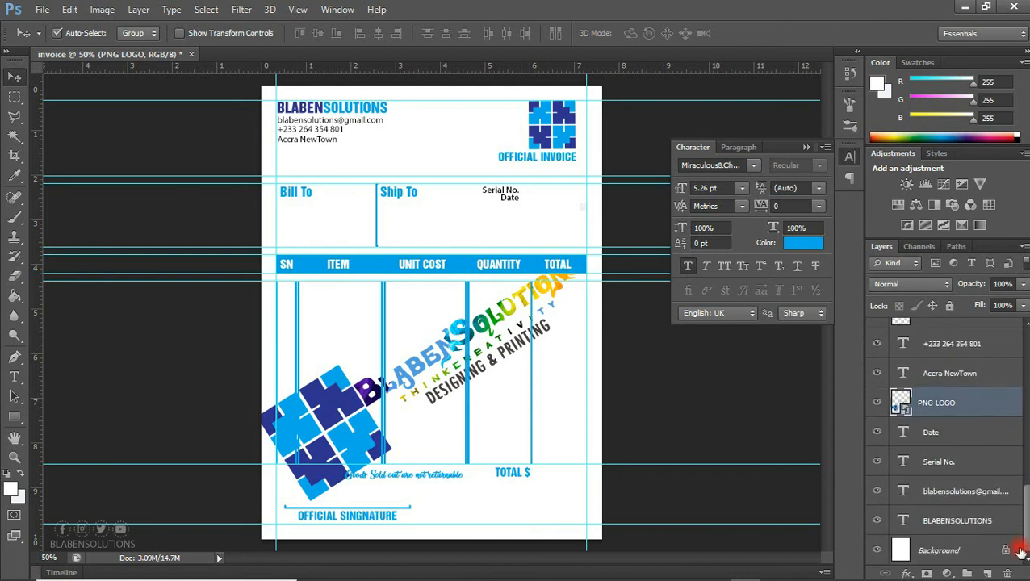
pyautogui.moveTo(999, 412); pyautogui.dragTo(969, 535)
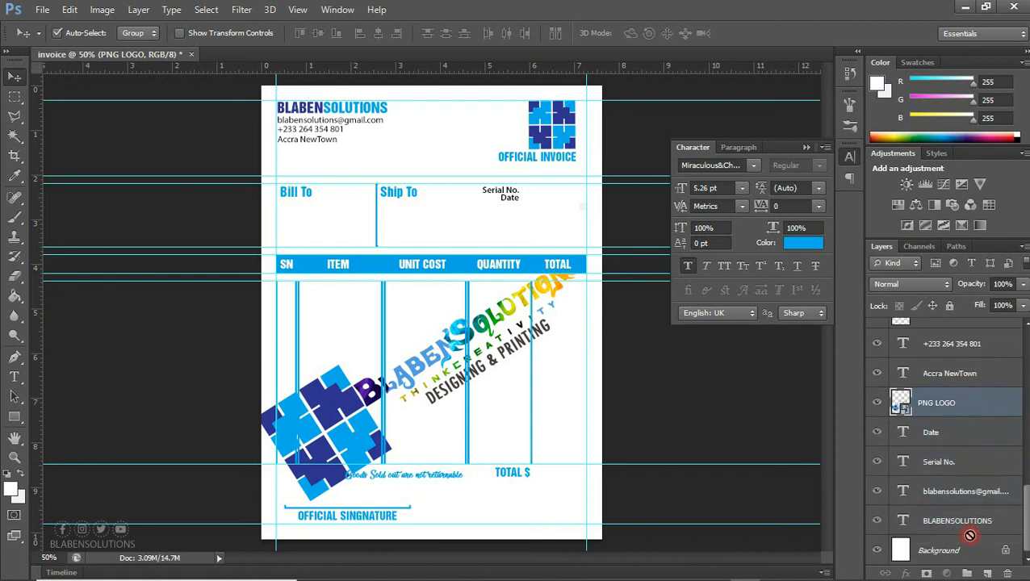
pyautogui.moveTo(977, 408); pyautogui.dragTo(961, 526)
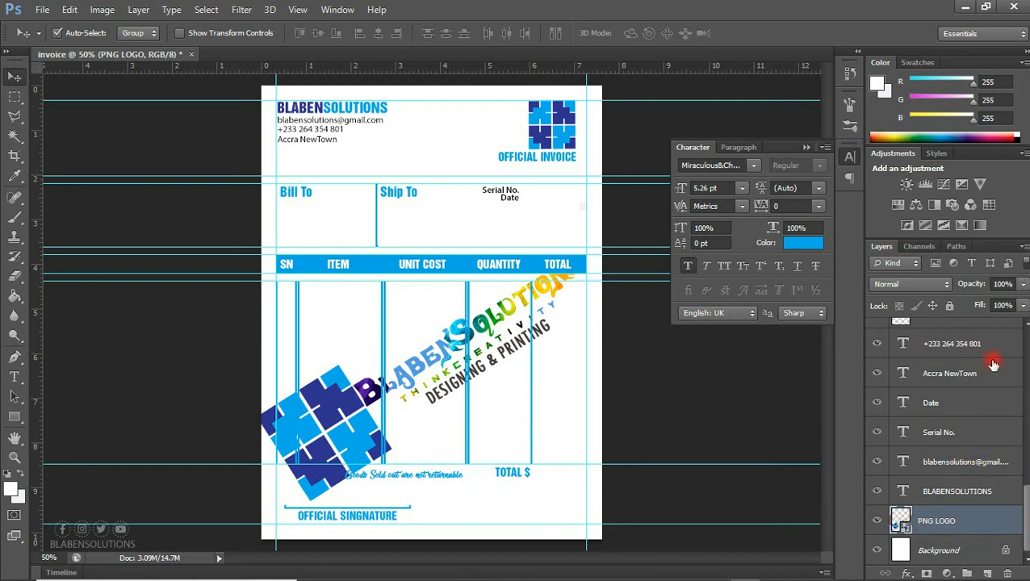
# Lower the diagonal logo's opacity to 20% so it serves as a watermark, and deselect its layer.
pyautogui.click(1024, 284)
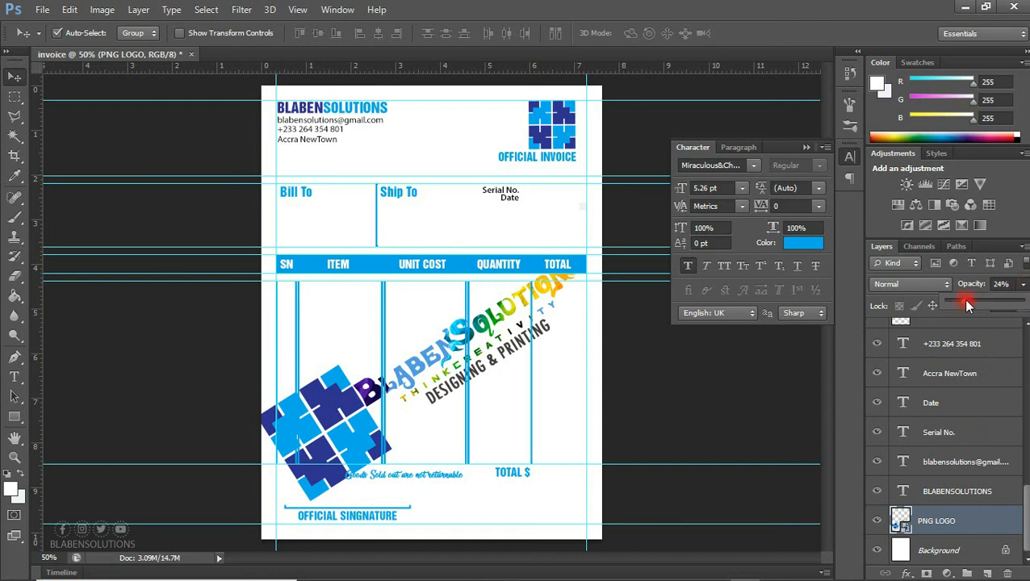
pyautogui.moveTo(967, 304); pyautogui.dragTo(971, 304)
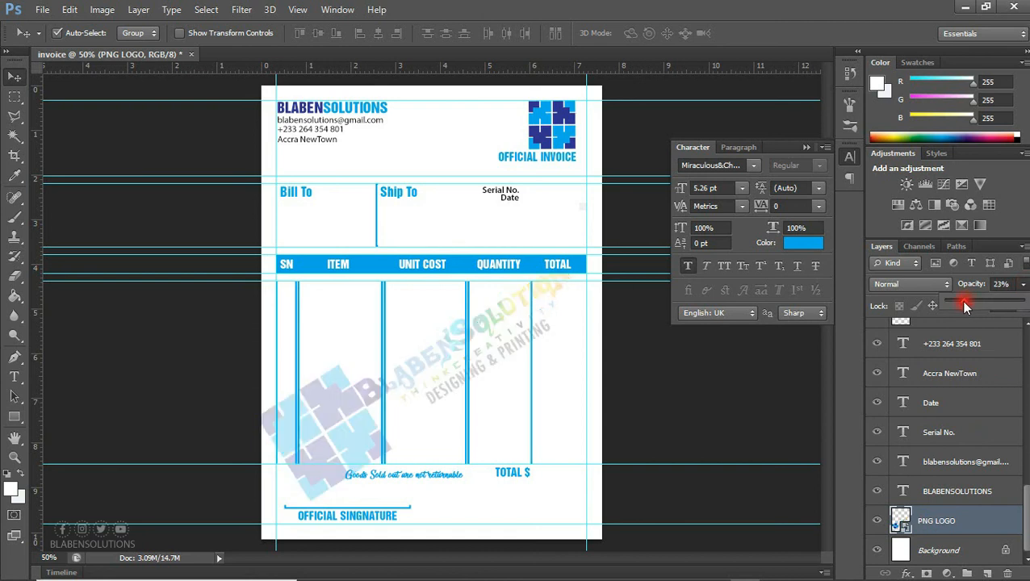
pyautogui.moveTo(962, 301); pyautogui.dragTo(960, 303)
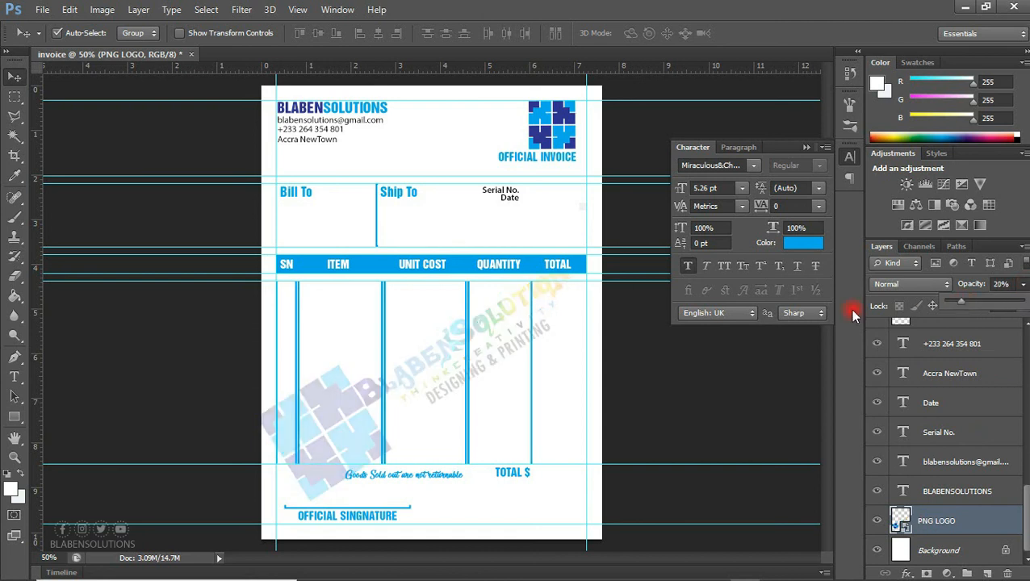
pyautogui.click(740, 373)
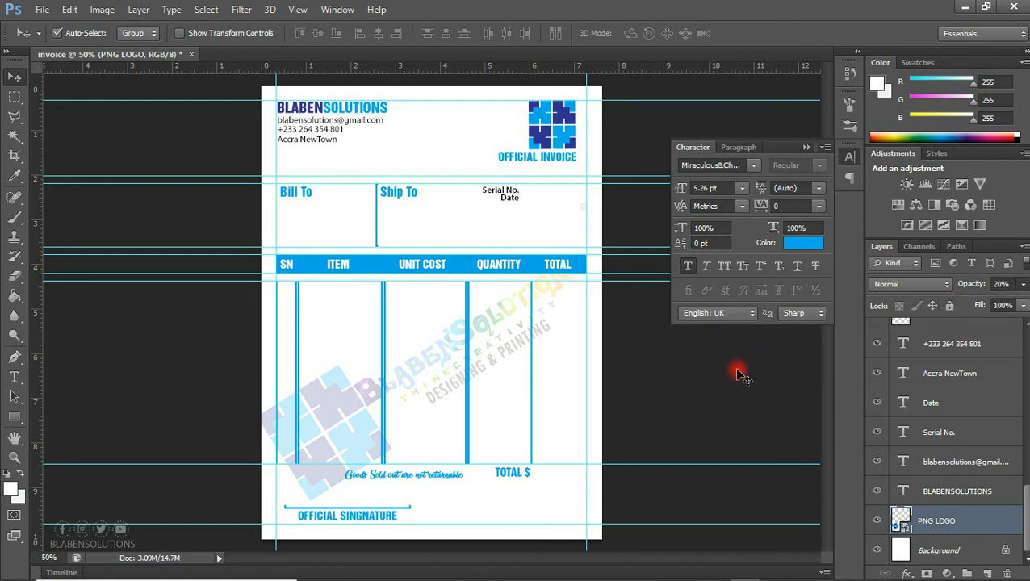
pyautogui.click(311, 153)
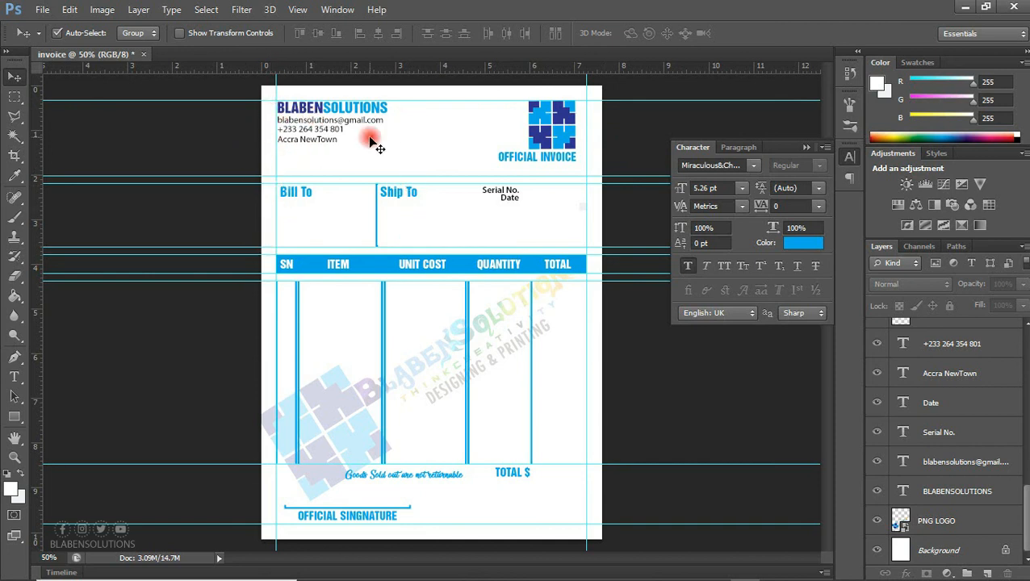
# Draw a border rectangle of about 820 × 1120 px along the outer margin guides, with no fill and a 1 pt light blue stroke.
pyautogui.click(15, 417)
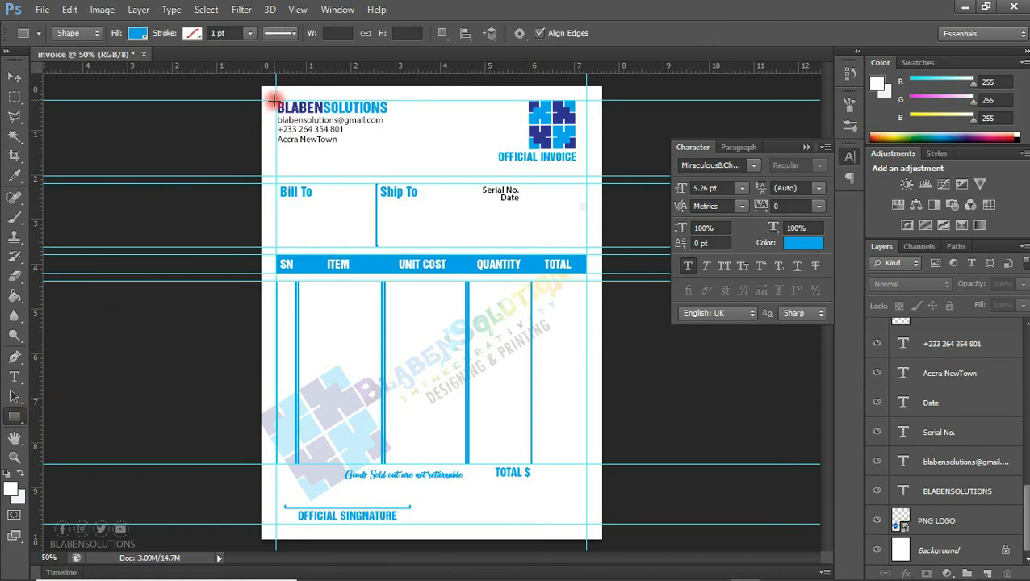
pyautogui.moveTo(276, 100); pyautogui.dragTo(590, 527)
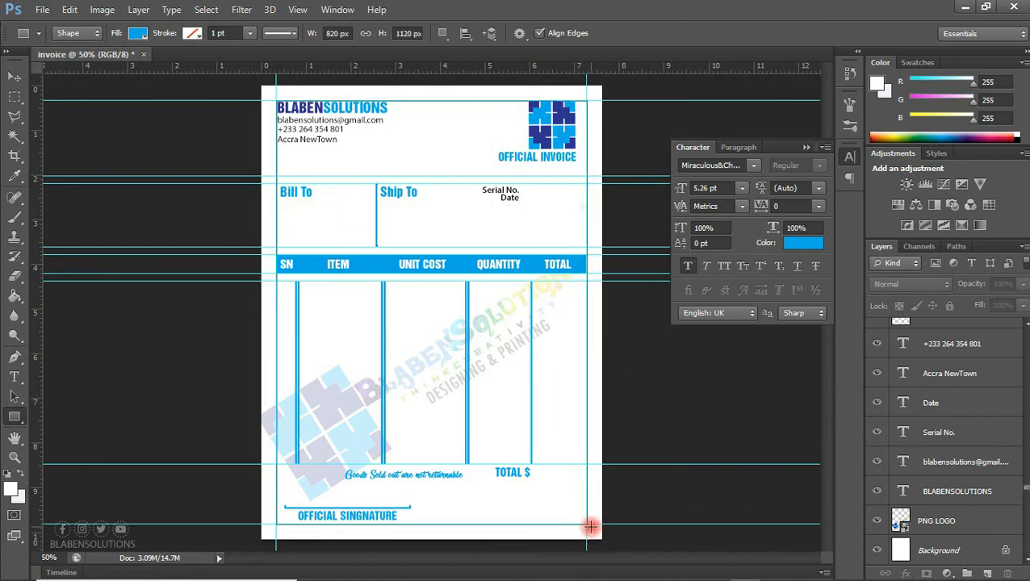
pyautogui.click(139, 34)
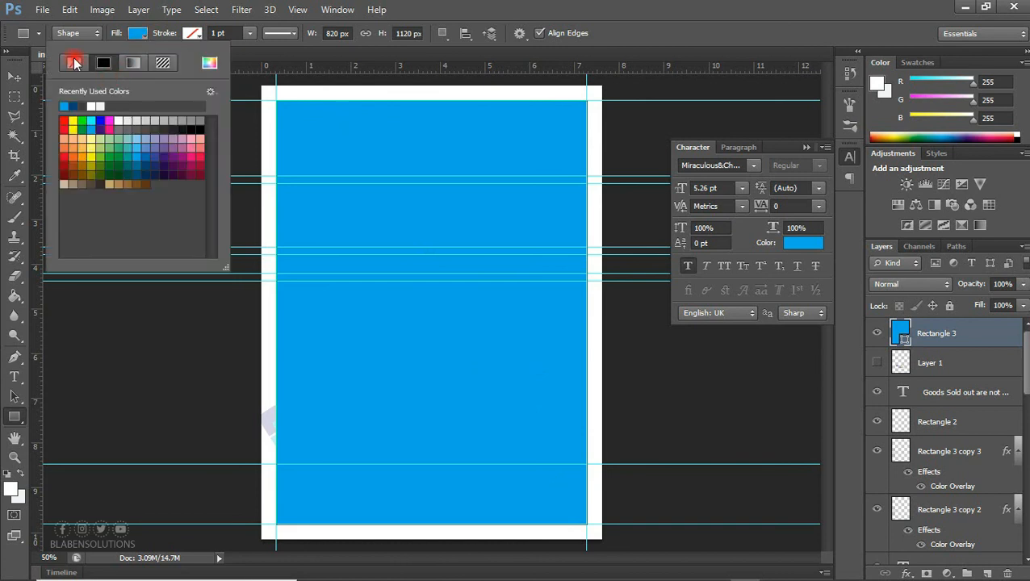
pyautogui.click(73, 63)
pyautogui.click(170, 34)
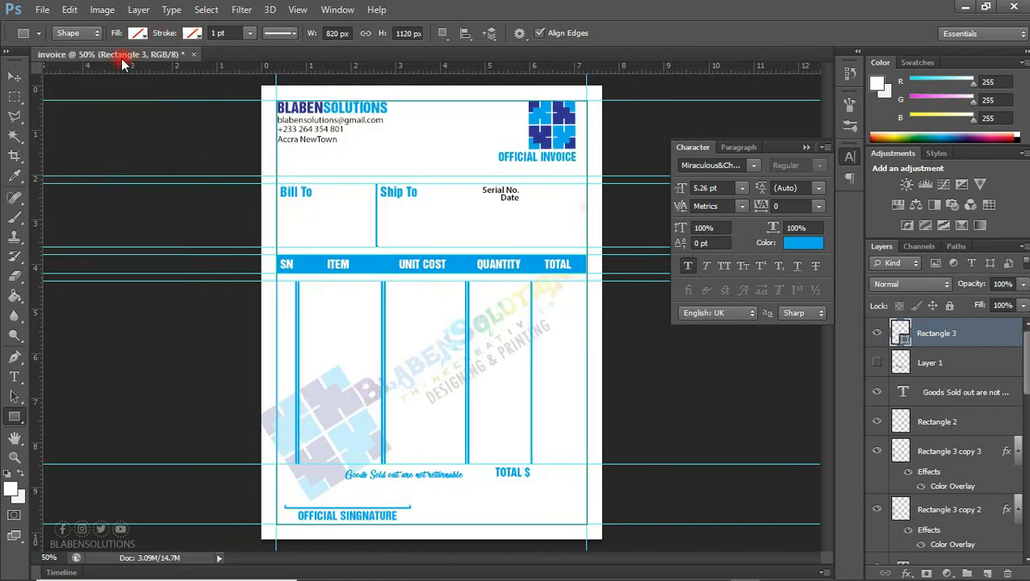
pyautogui.click(116, 105)
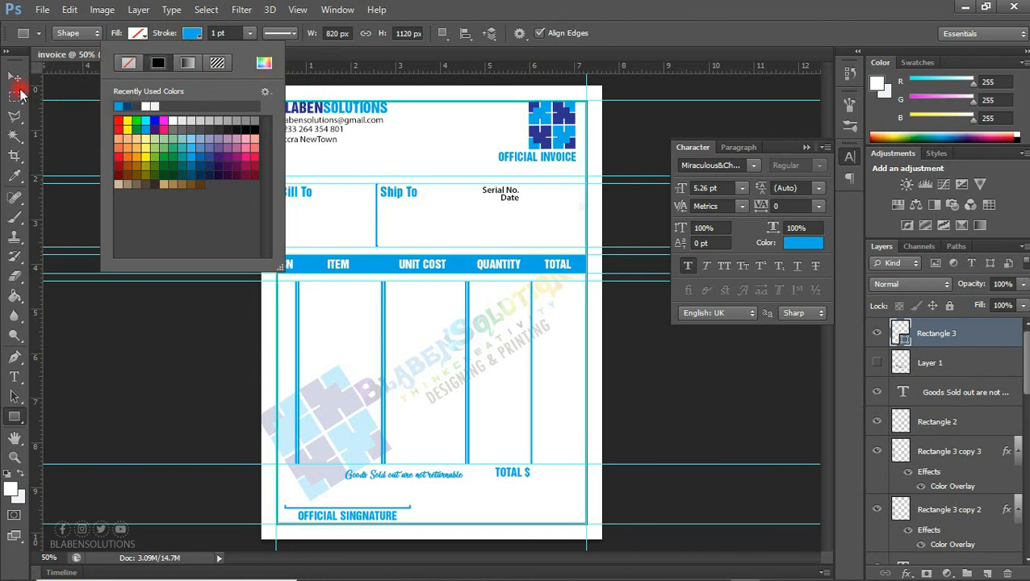
pyautogui.click(10, 81)
pyautogui.click(13, 77)
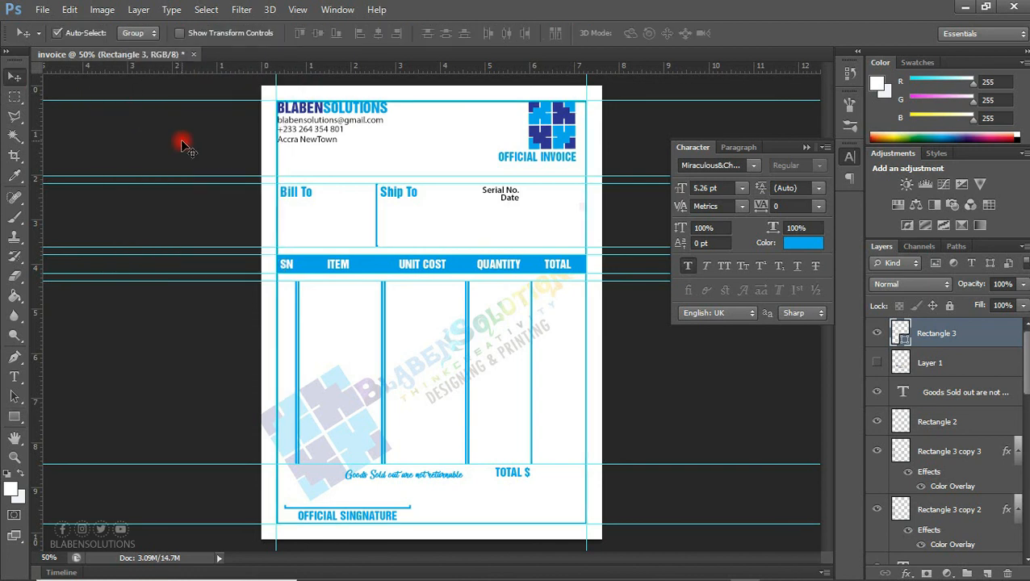